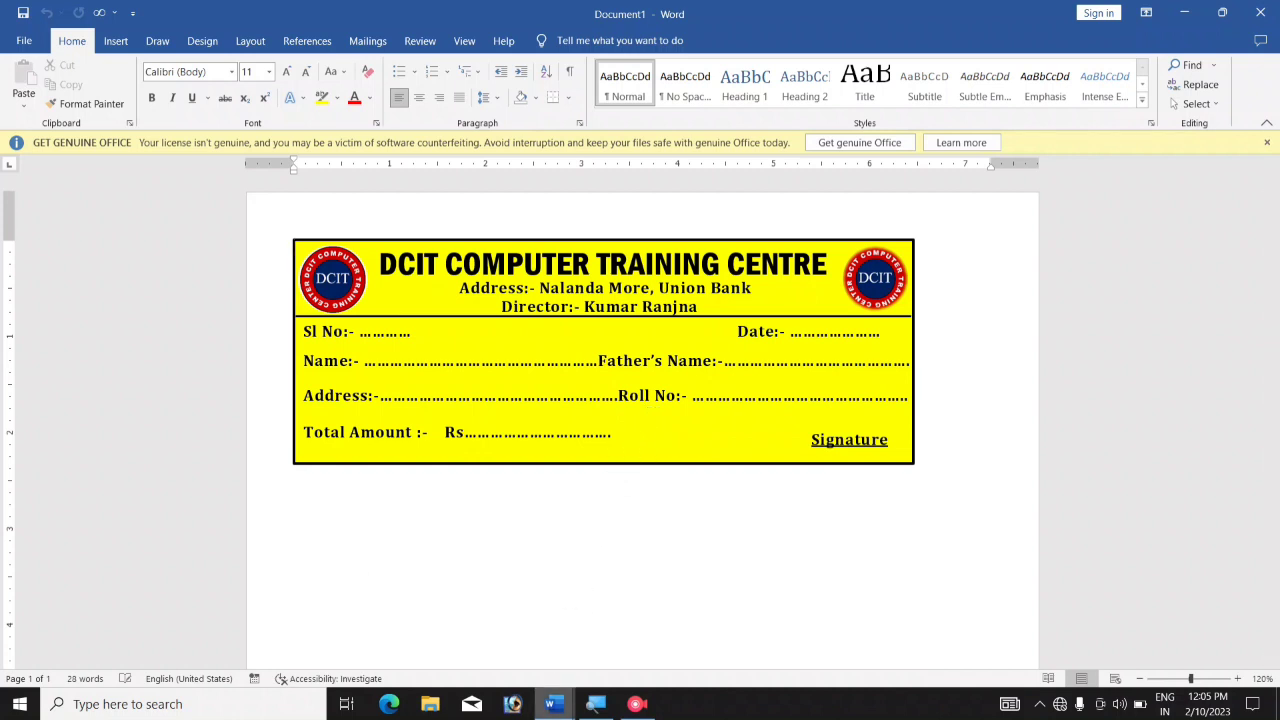
Switch to the blank gf document and set its page to Narrow margins and A4 paper size.
mouse_move(553, 704)
click(625, 633)
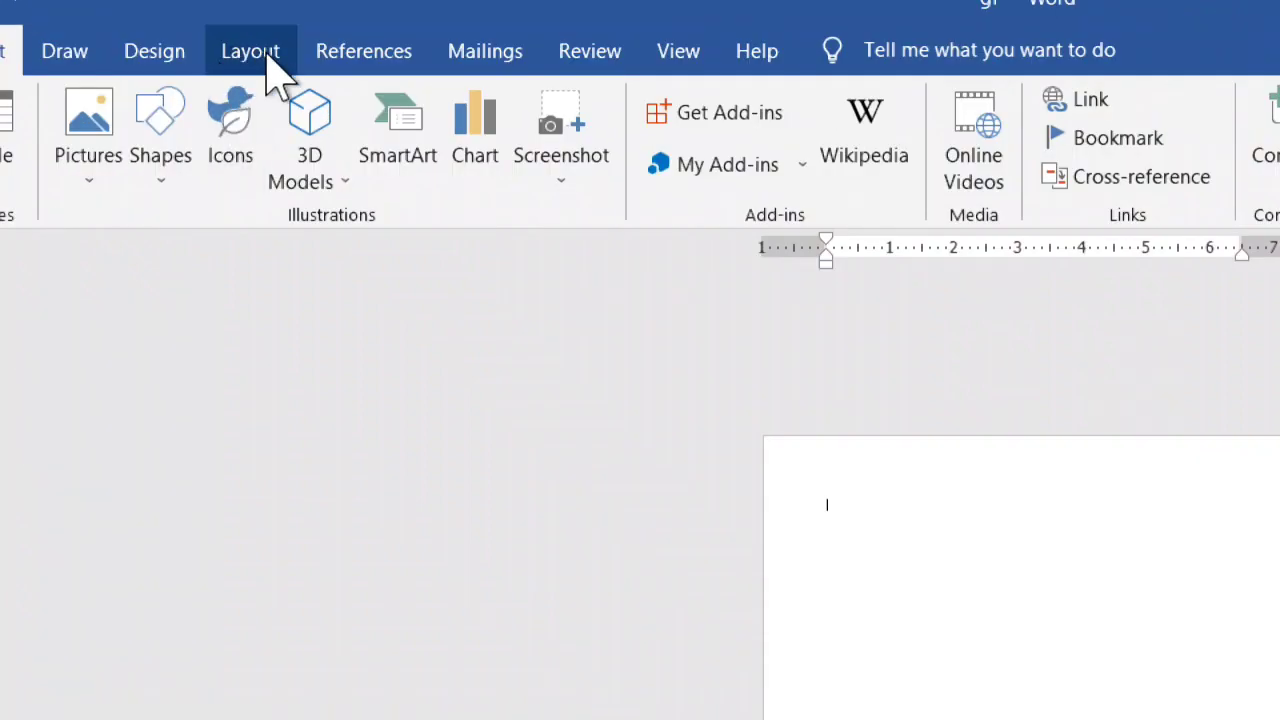
click(268, 58)
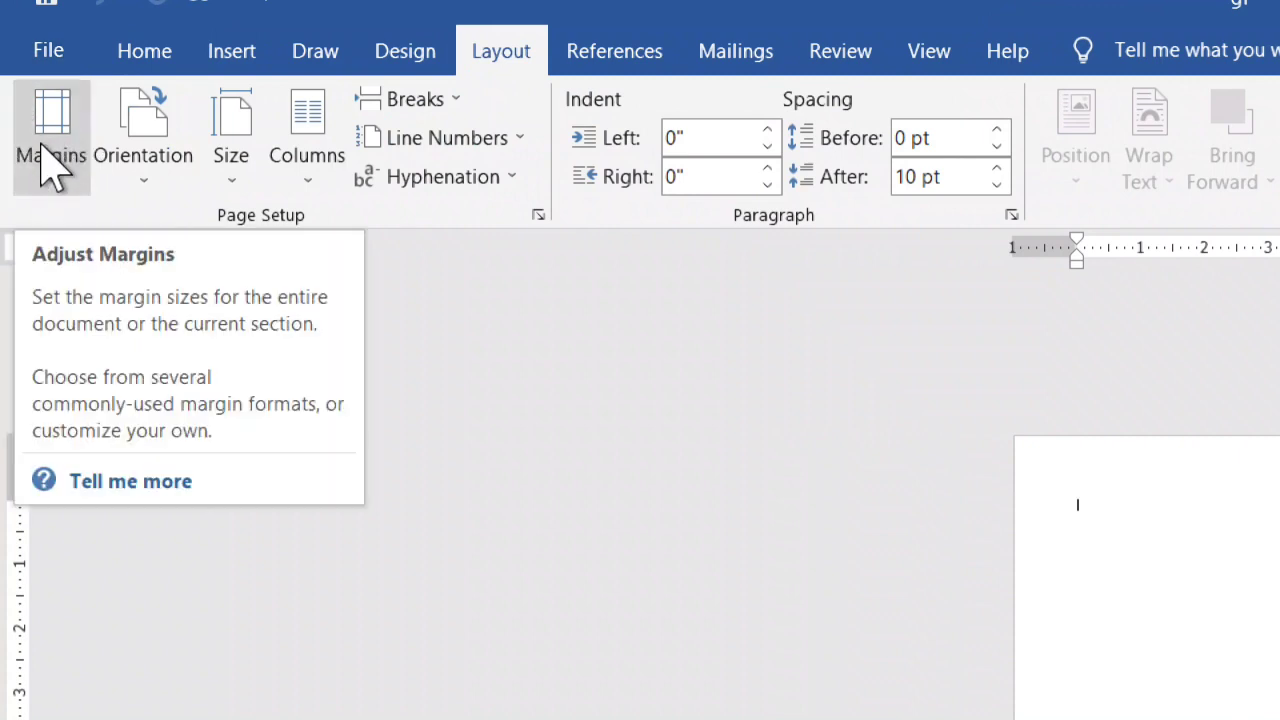
click(43, 156)
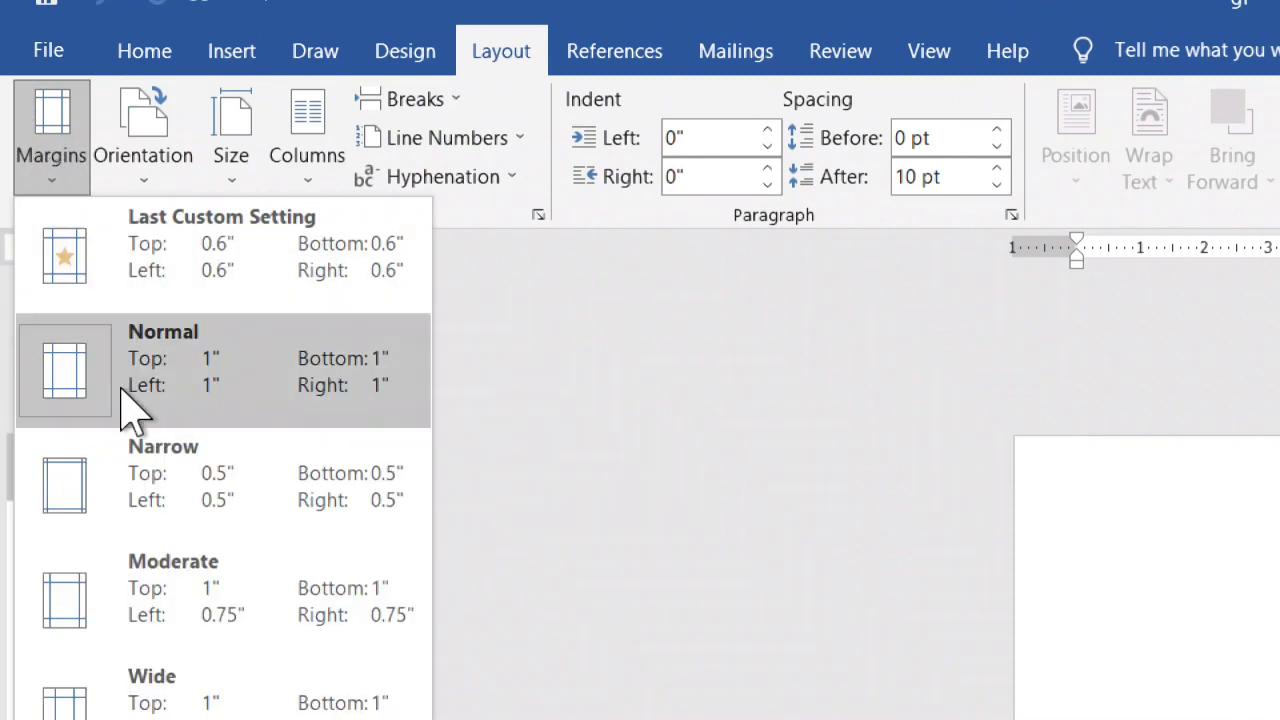
click(266, 506)
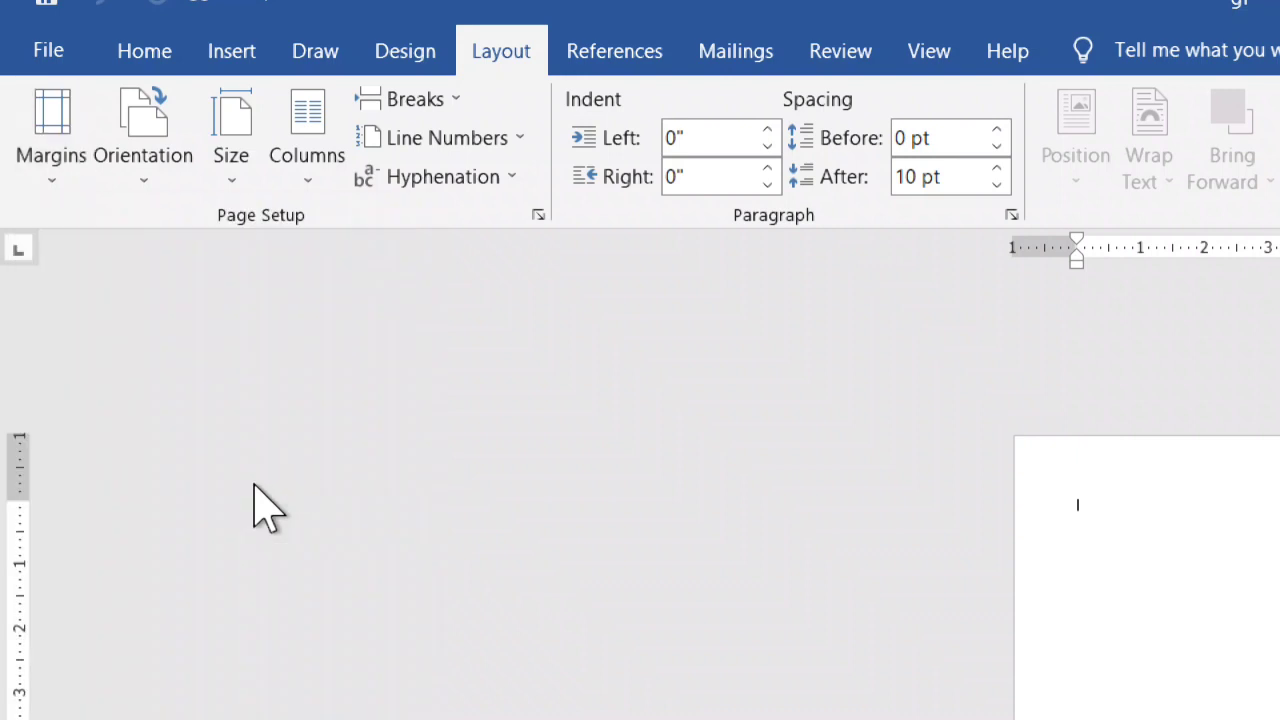
click(230, 172)
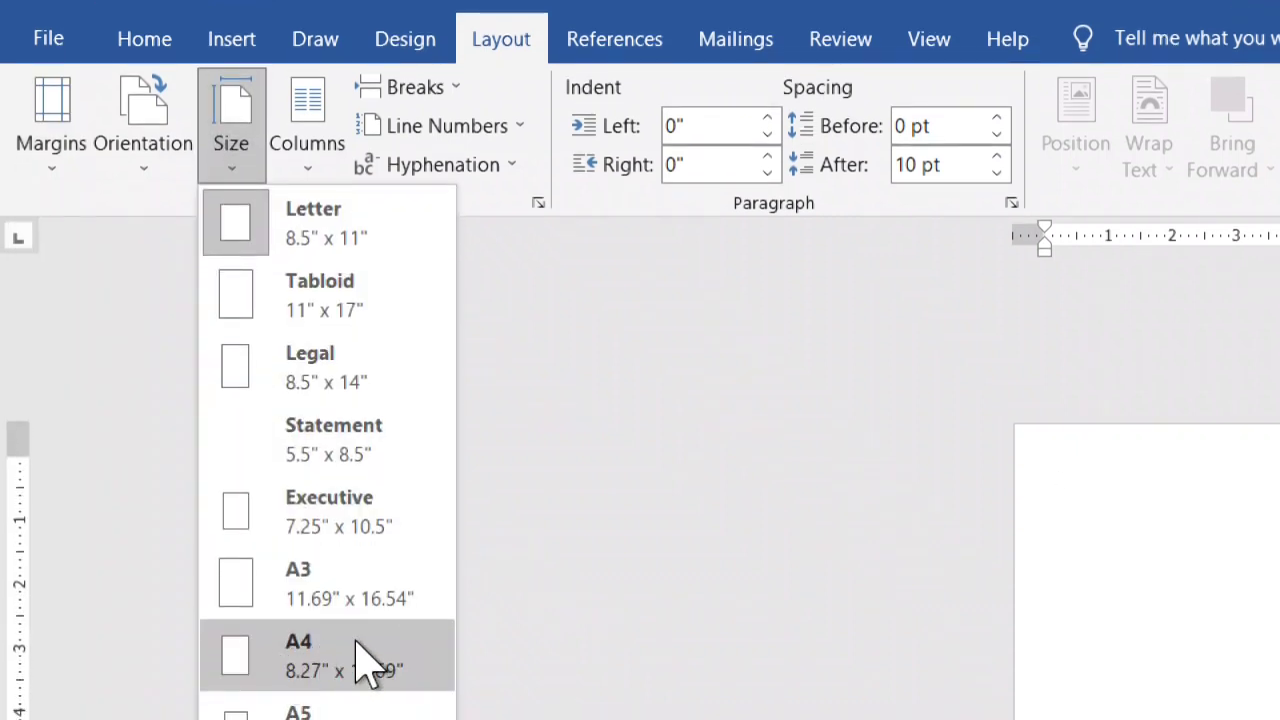
click(367, 660)
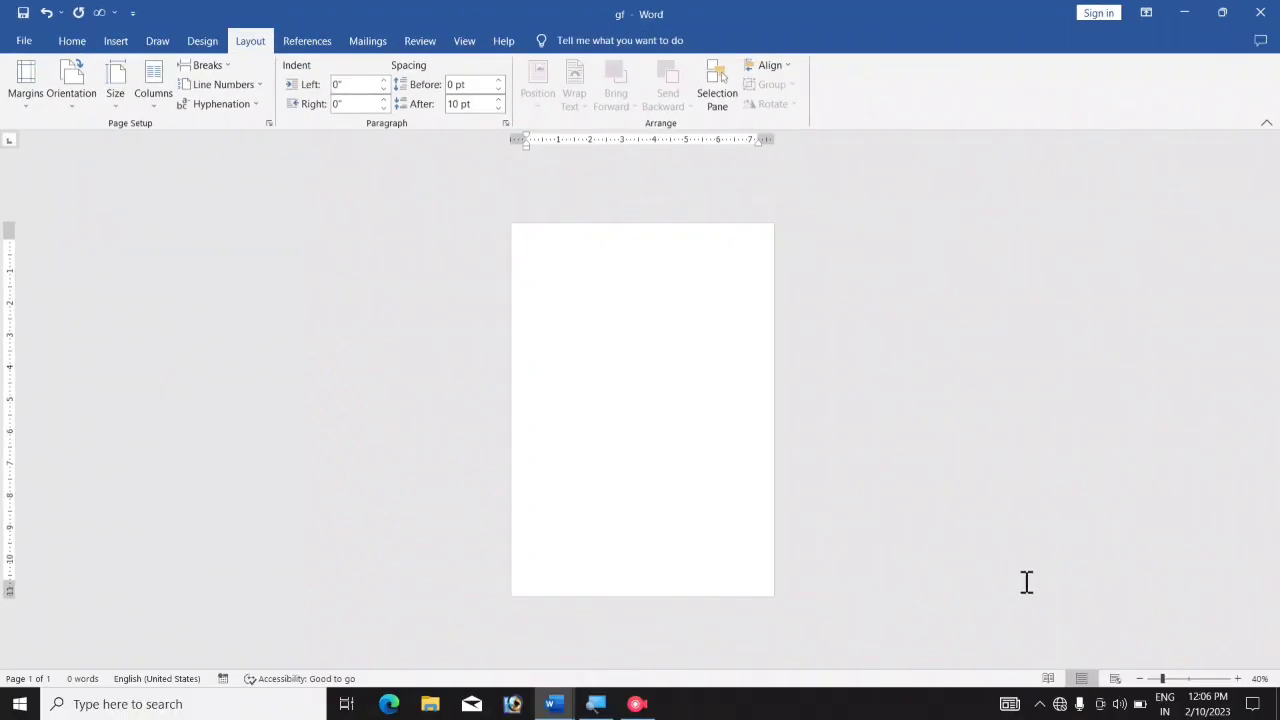
Draw a rectangle about 6.4 inches wide and 2.3 inches high, starting at the page's upper-left margin corner.
click(1238, 679)
click(1238, 679)
click(1238, 679)
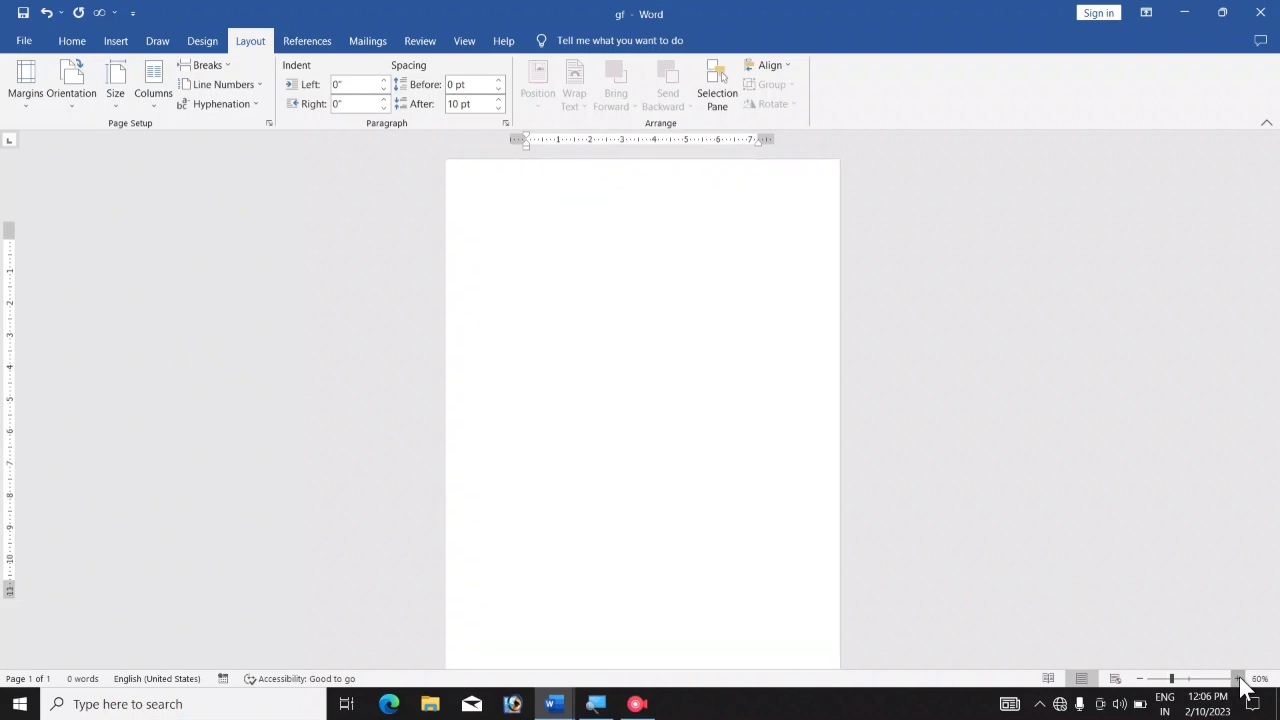
click(1238, 679)
click(1238, 679)
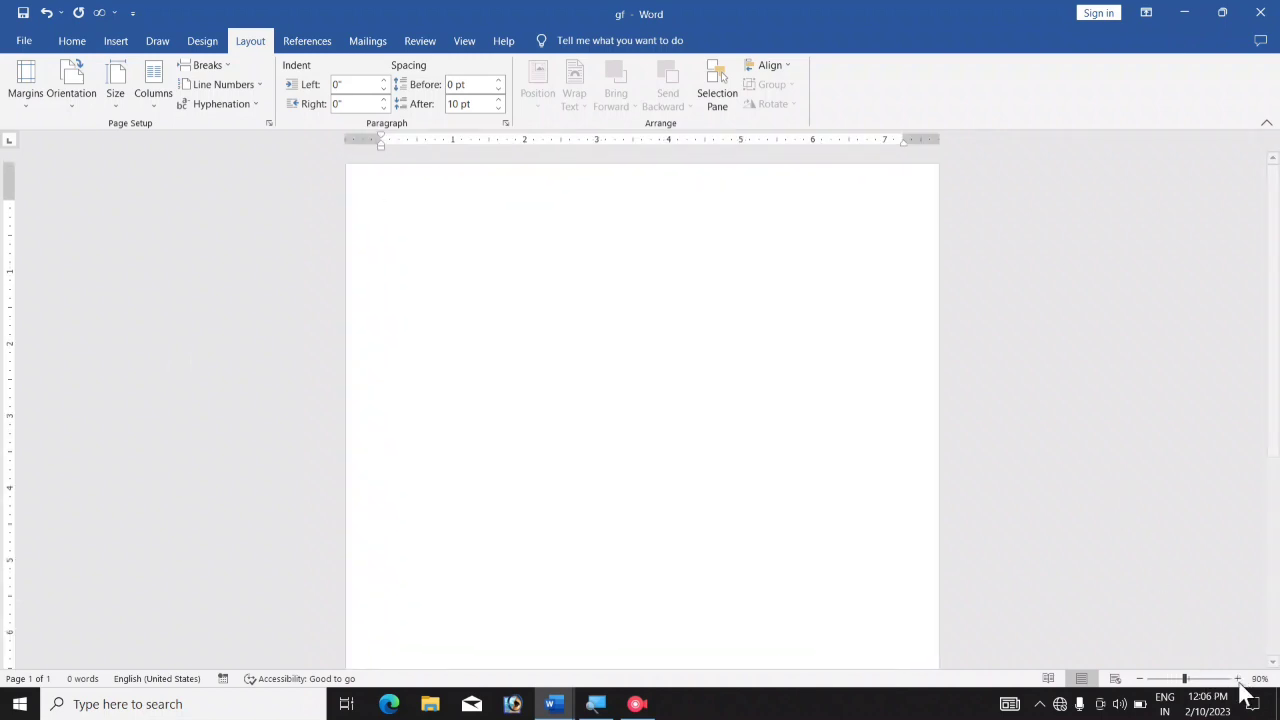
click(1238, 679)
click(1238, 679)
click(1238, 679)
click(1238, 679)
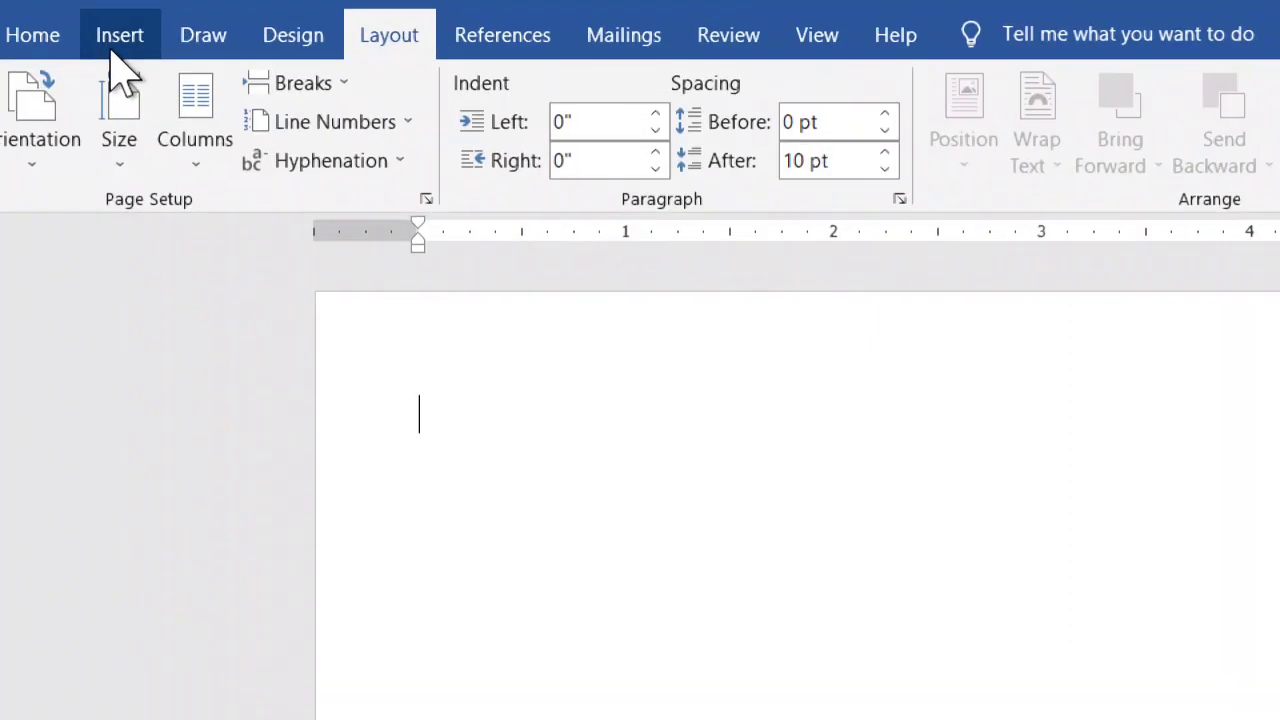
click(112, 52)
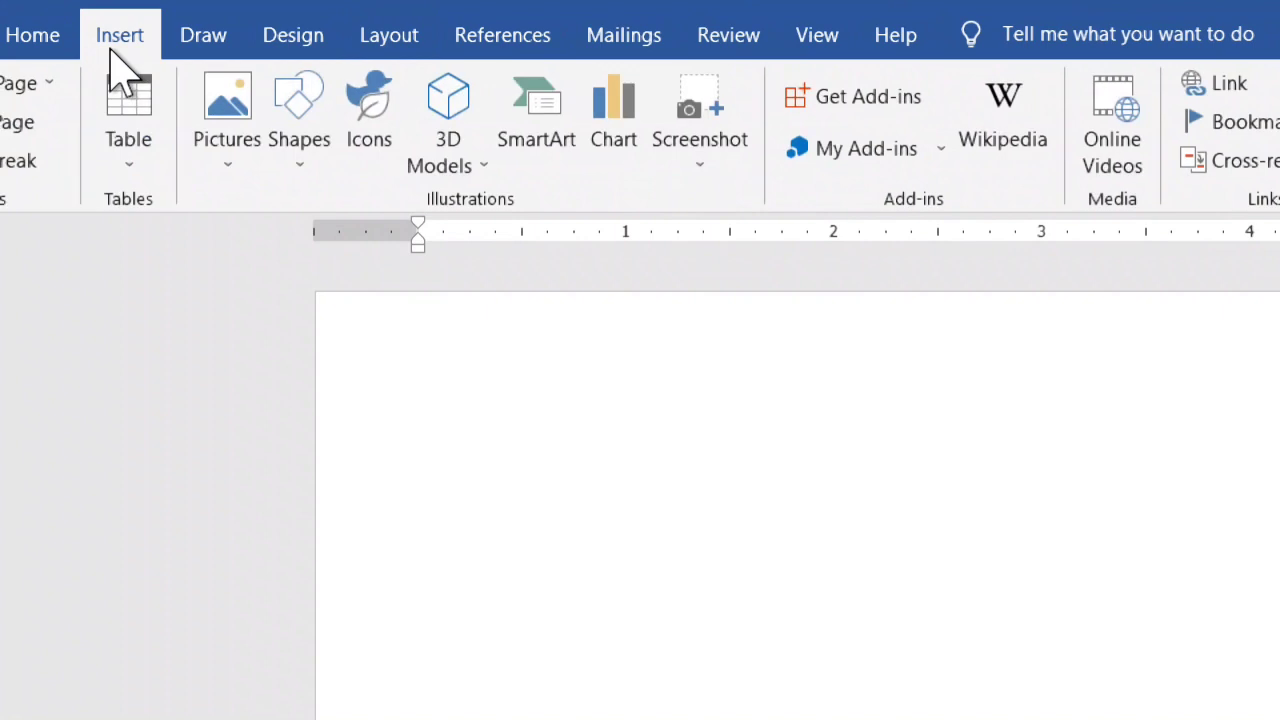
click(298, 150)
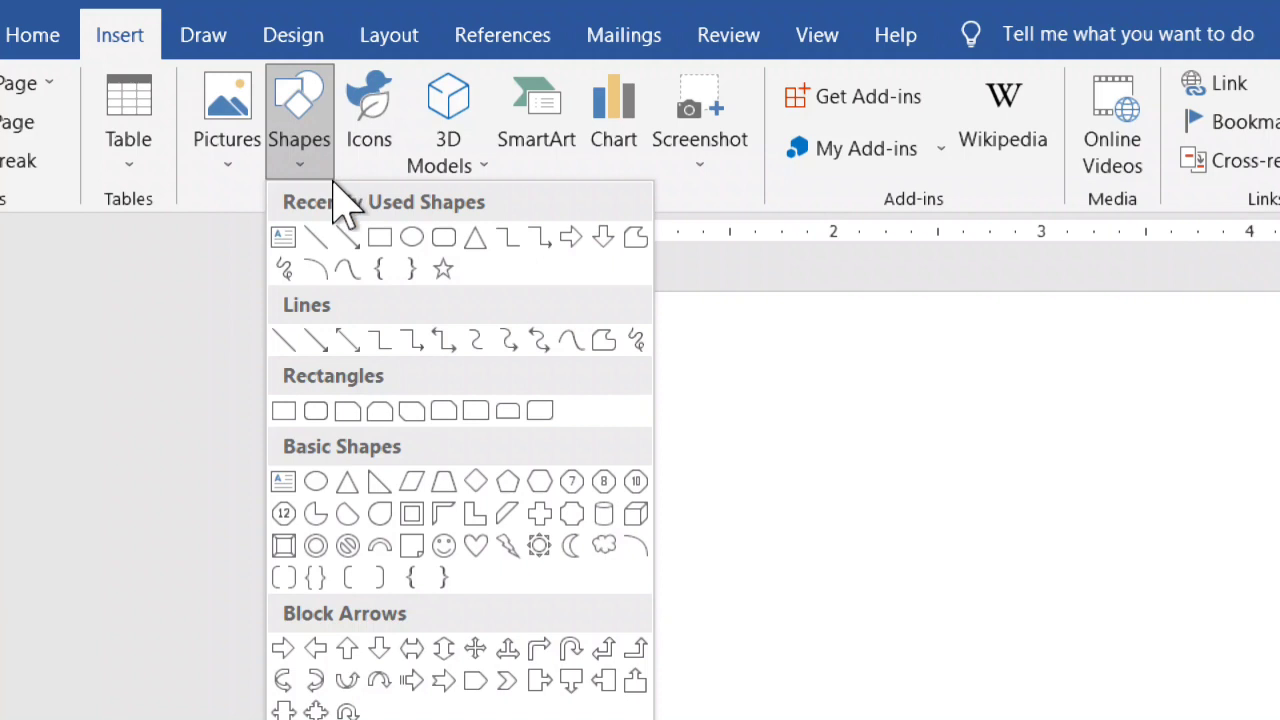
click(380, 240)
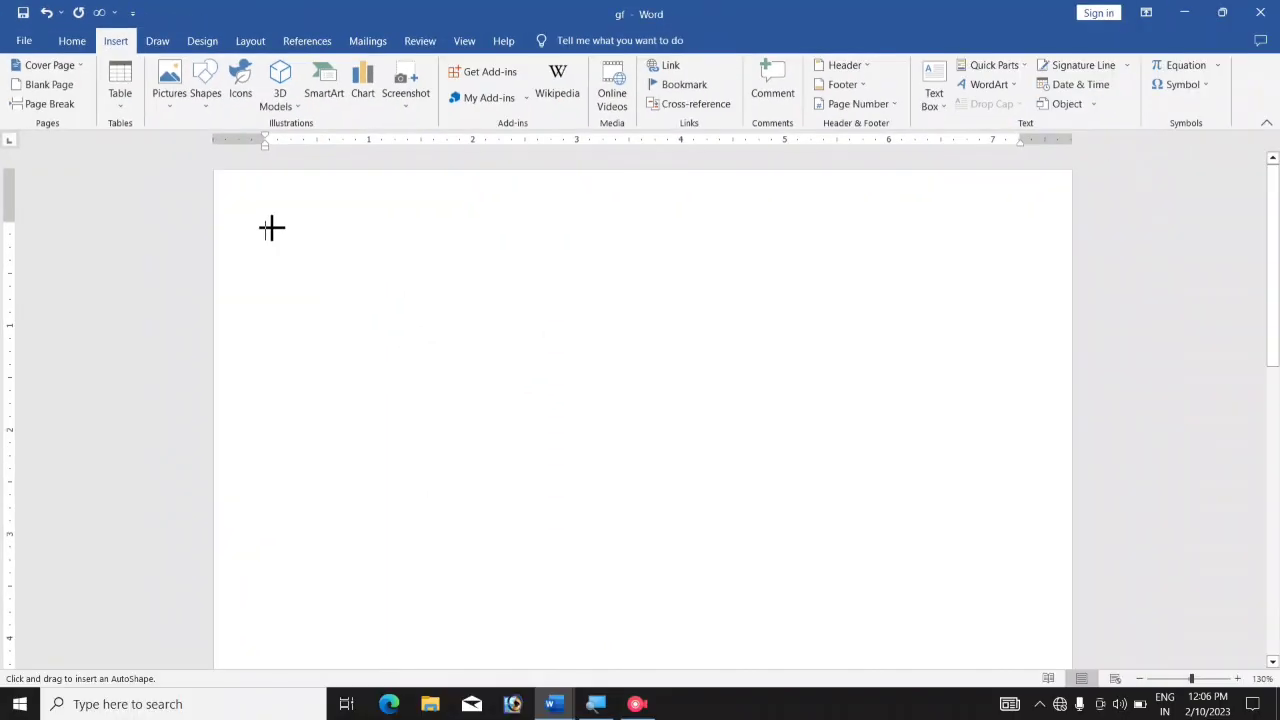
mouse_move(268, 226)
mouse_down()
mouse_move(286, 437)
mouse_move(523, 474)
mouse_move(910, 482)
mouse_move(940, 471)
mouse_up()
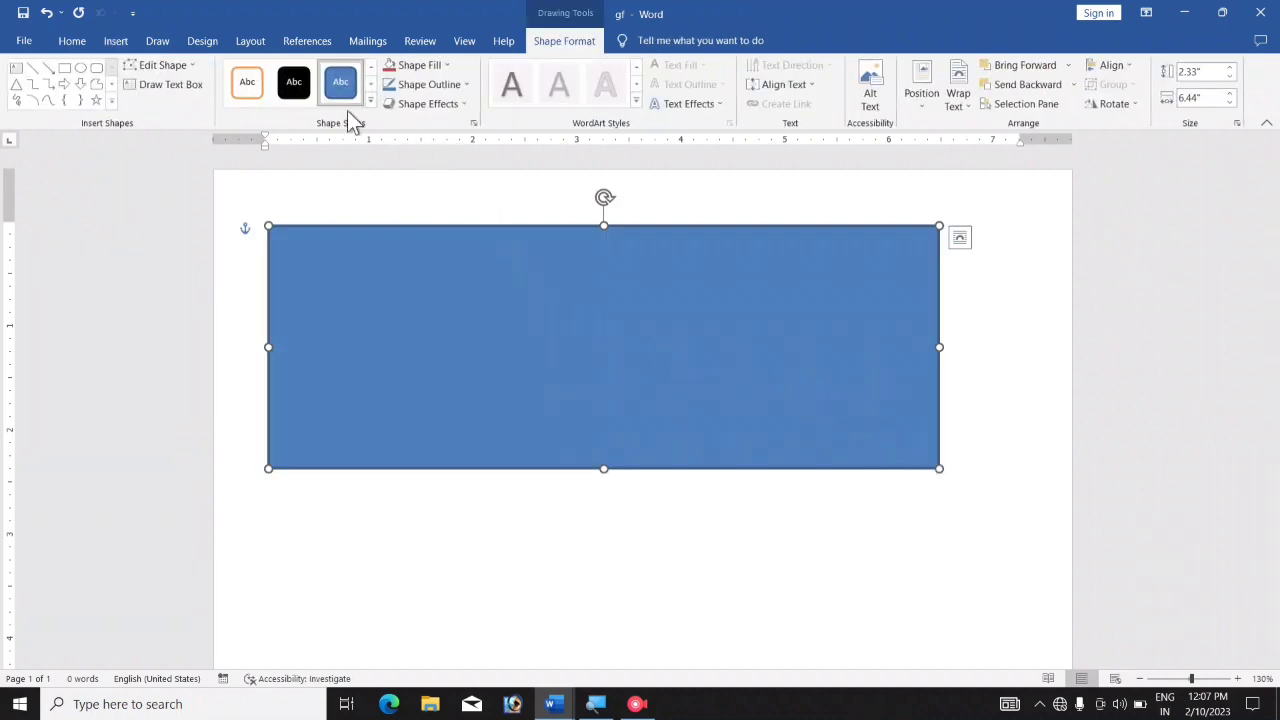
Give the rectangle a black outline and a light blue gradient fill that fades from top to bottom.
click(428, 85)
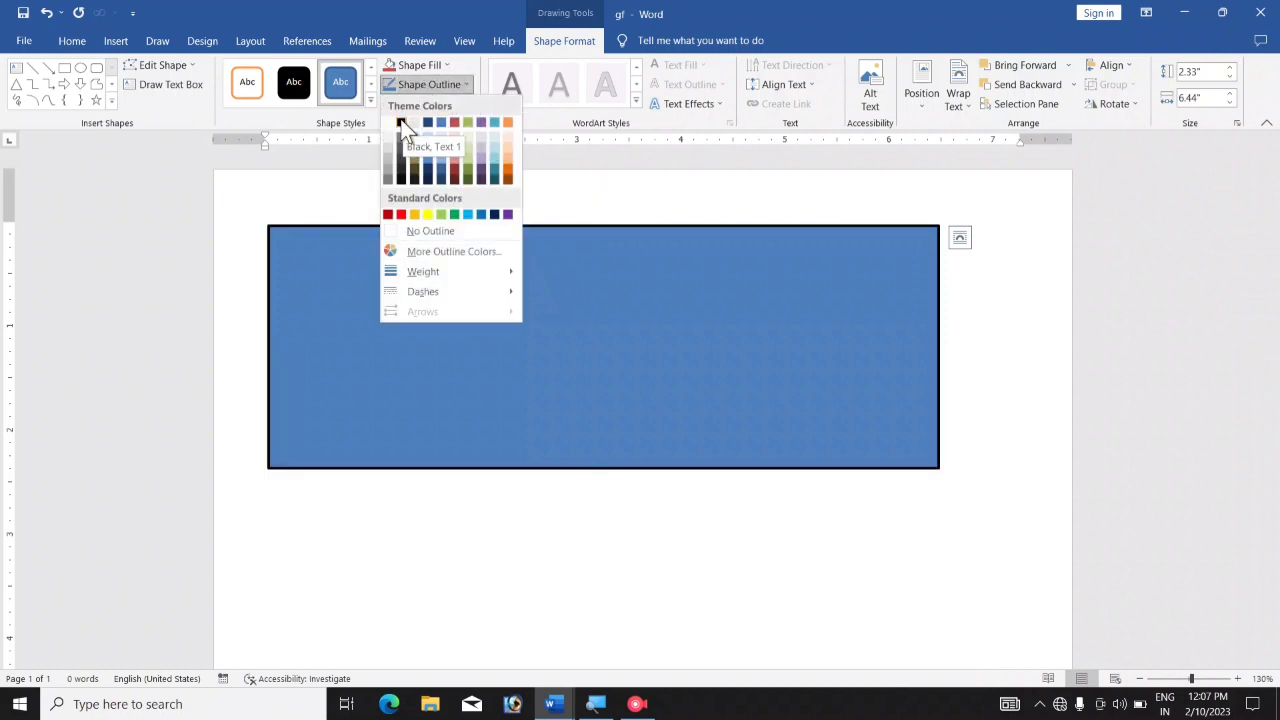
click(401, 124)
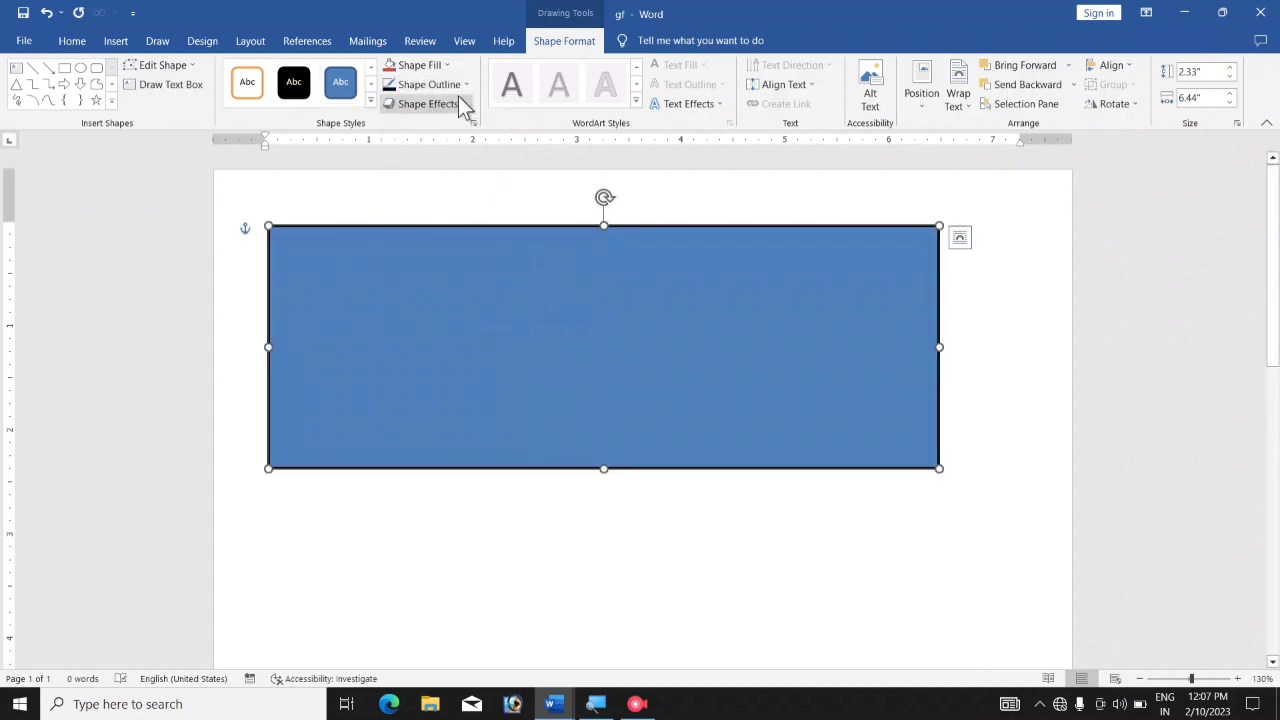
click(425, 68)
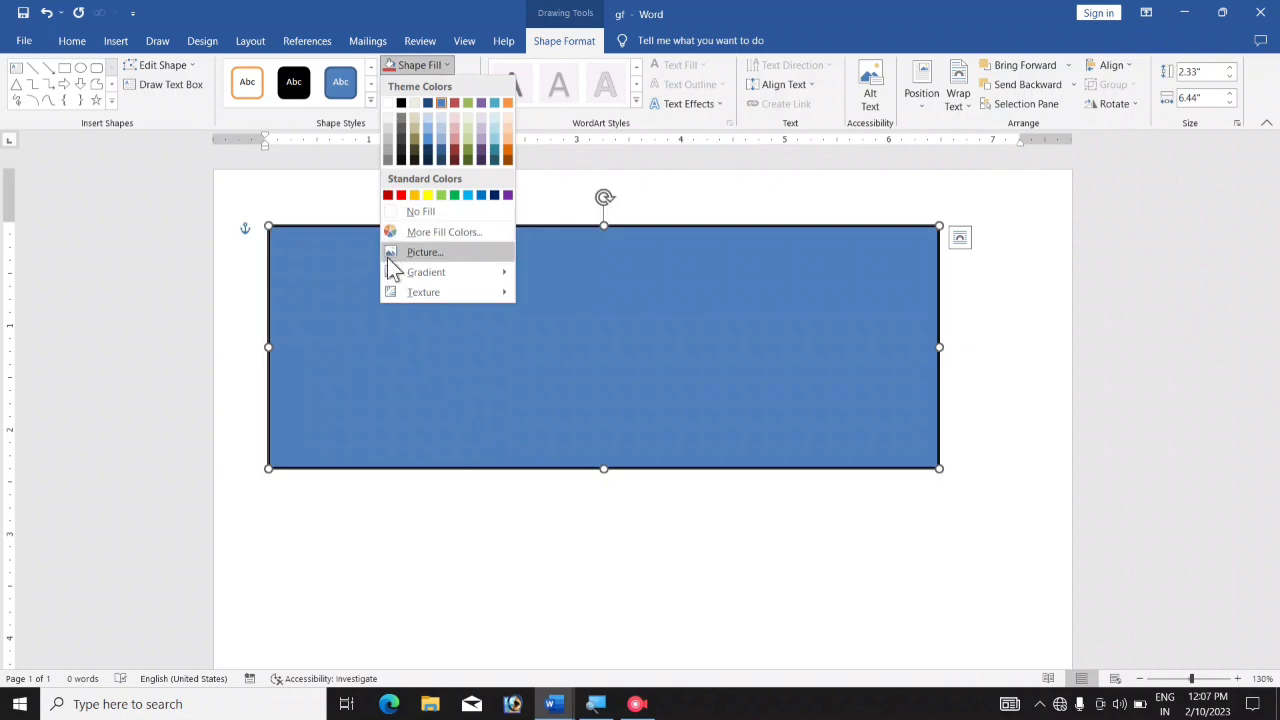
mouse_move(464, 279)
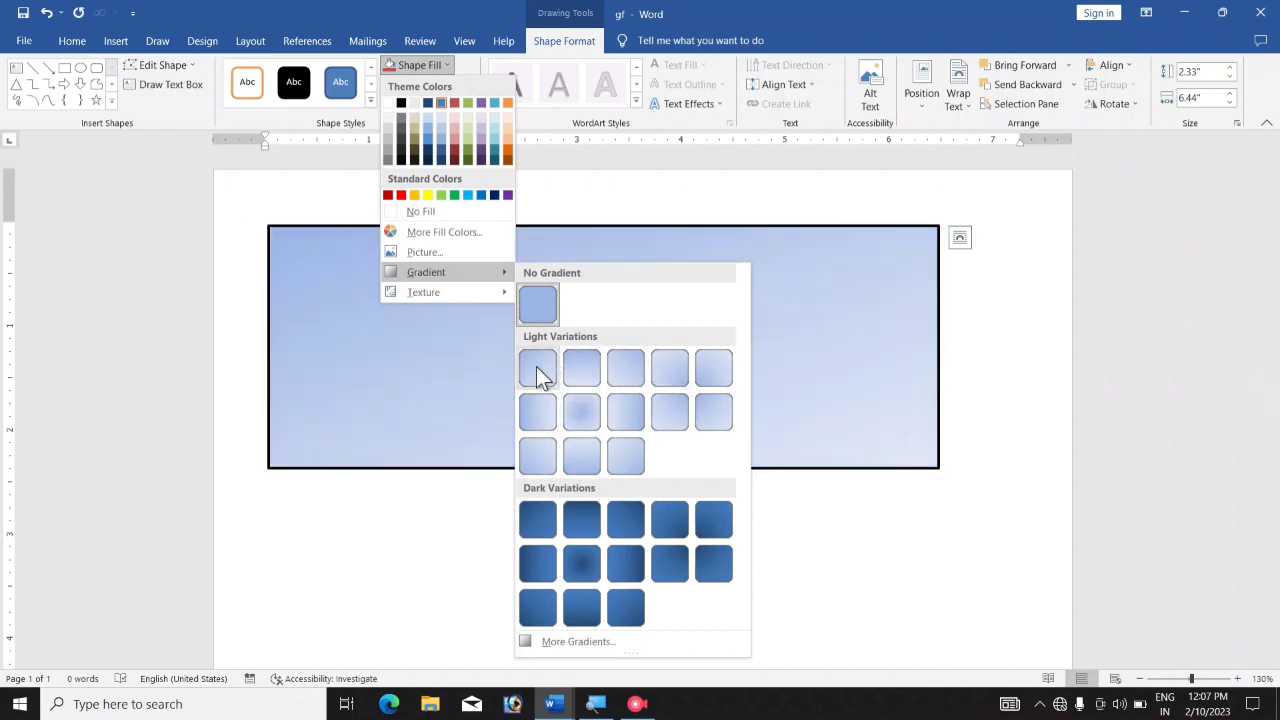
click(581, 372)
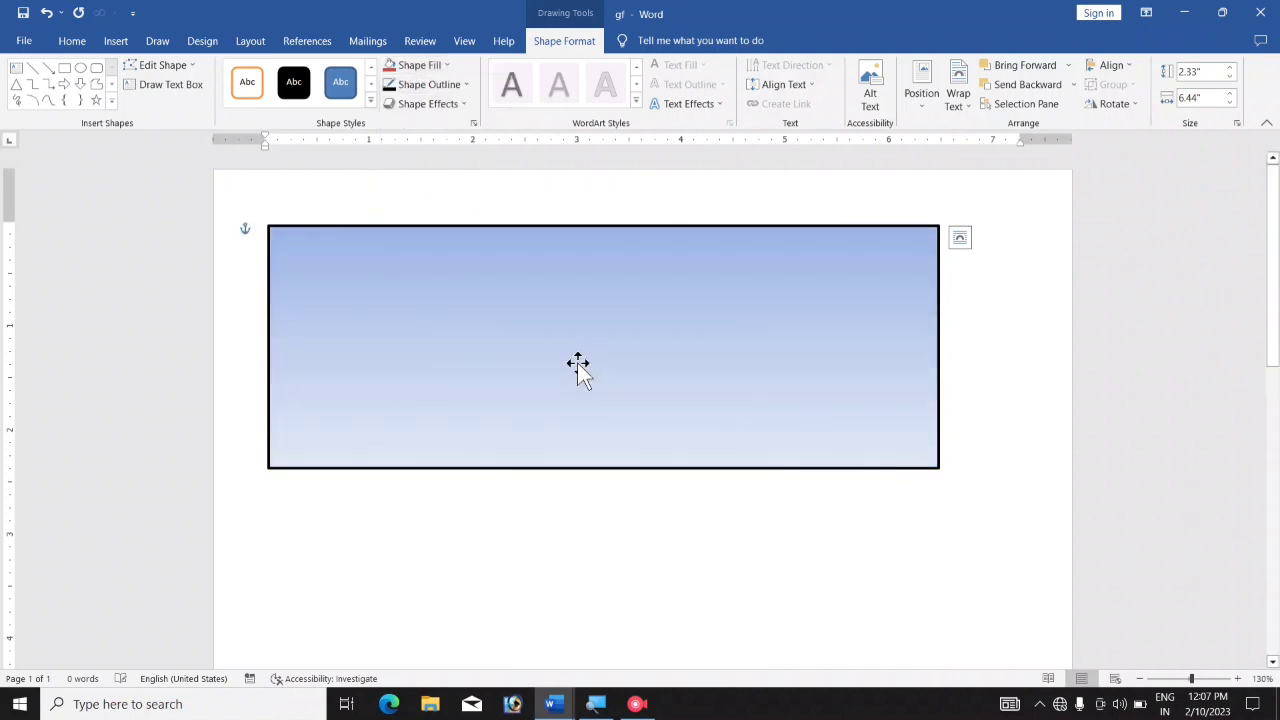
click(656, 572)
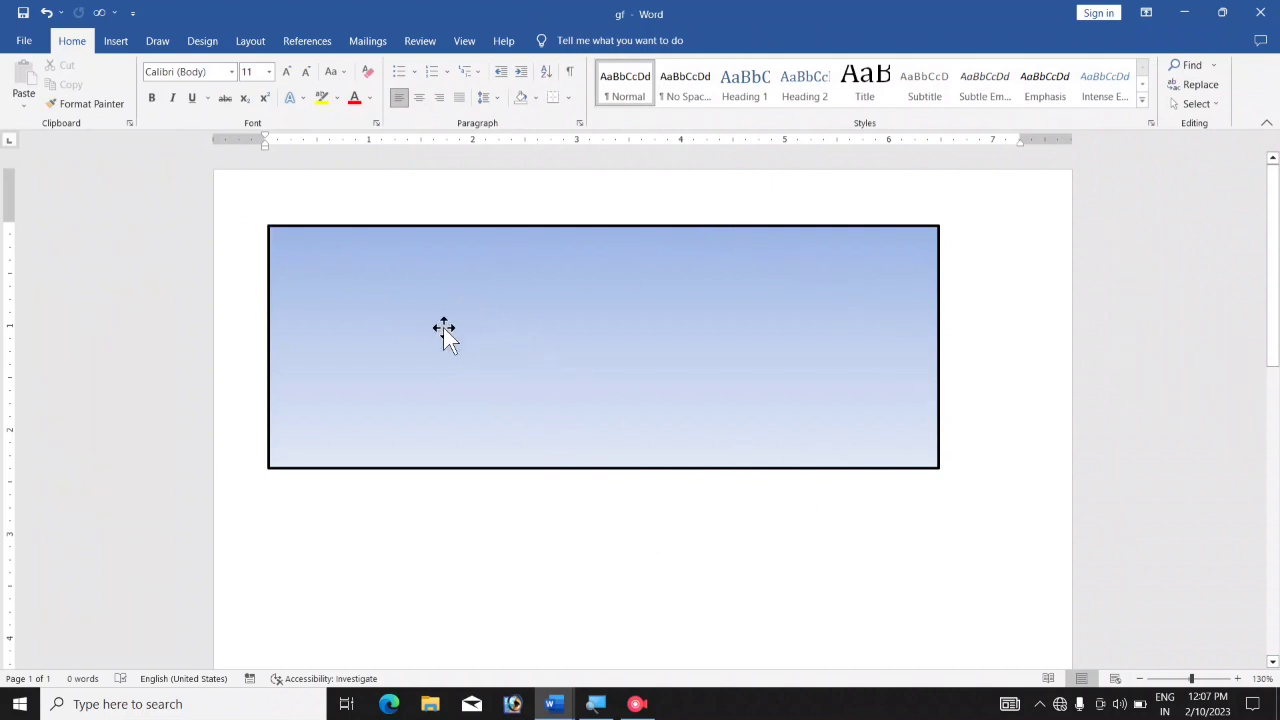
Insert WordArt in the white style with a blue outline and position it in the upper part of the rectangle.
click(116, 42)
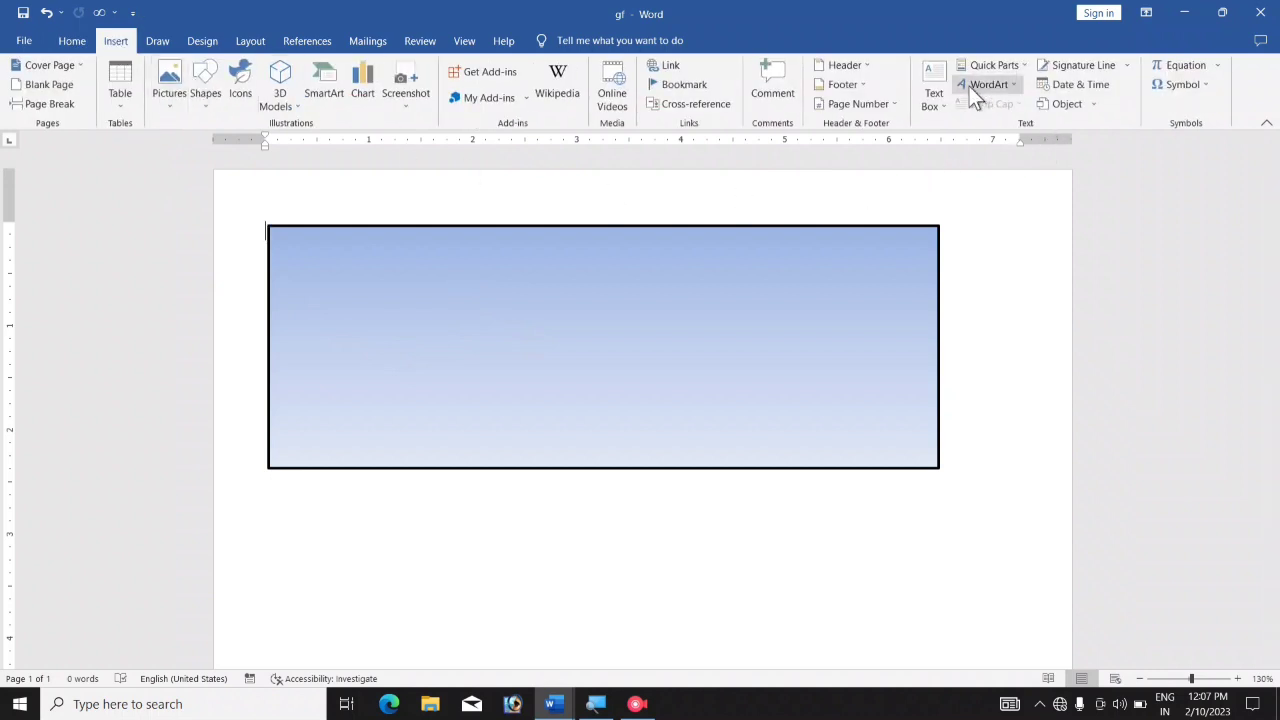
click(994, 85)
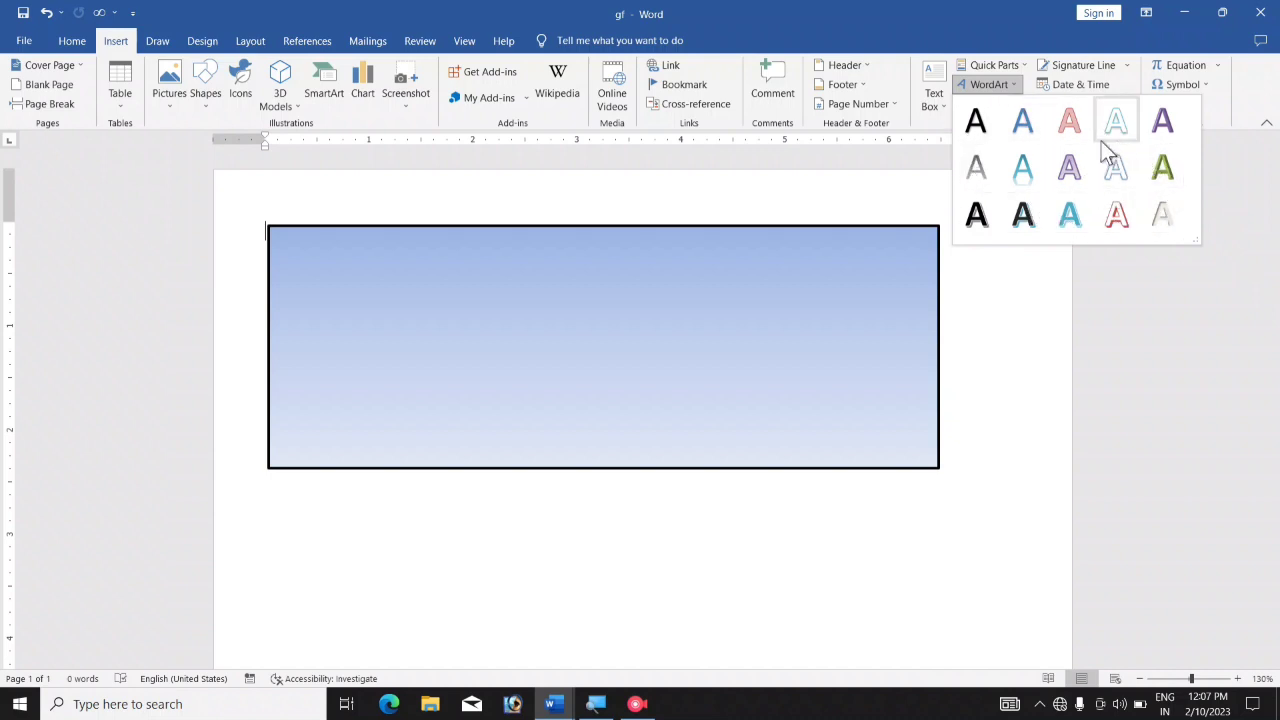
click(1119, 166)
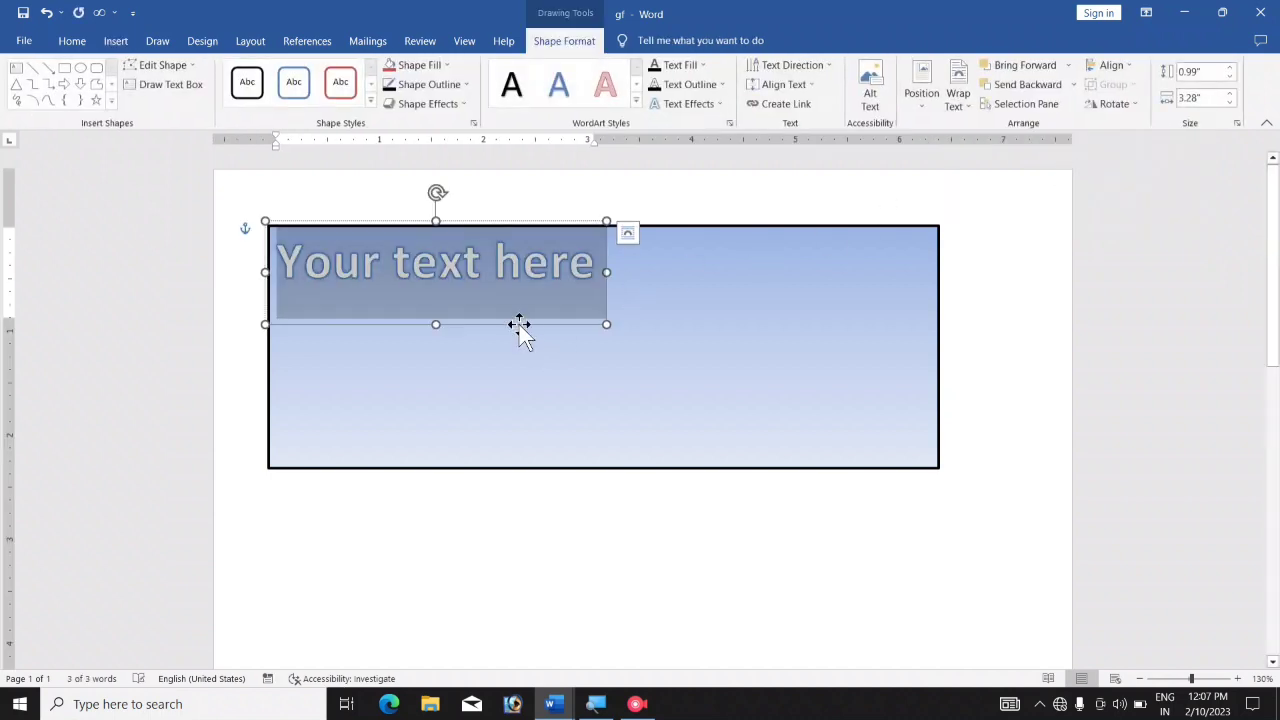
drag(519, 323, 572, 356)
Replace the WordArt placeholder text with the heading "DCIT COMPUTER TRAINING CENTRE".
drag(336, 300, 663, 326)
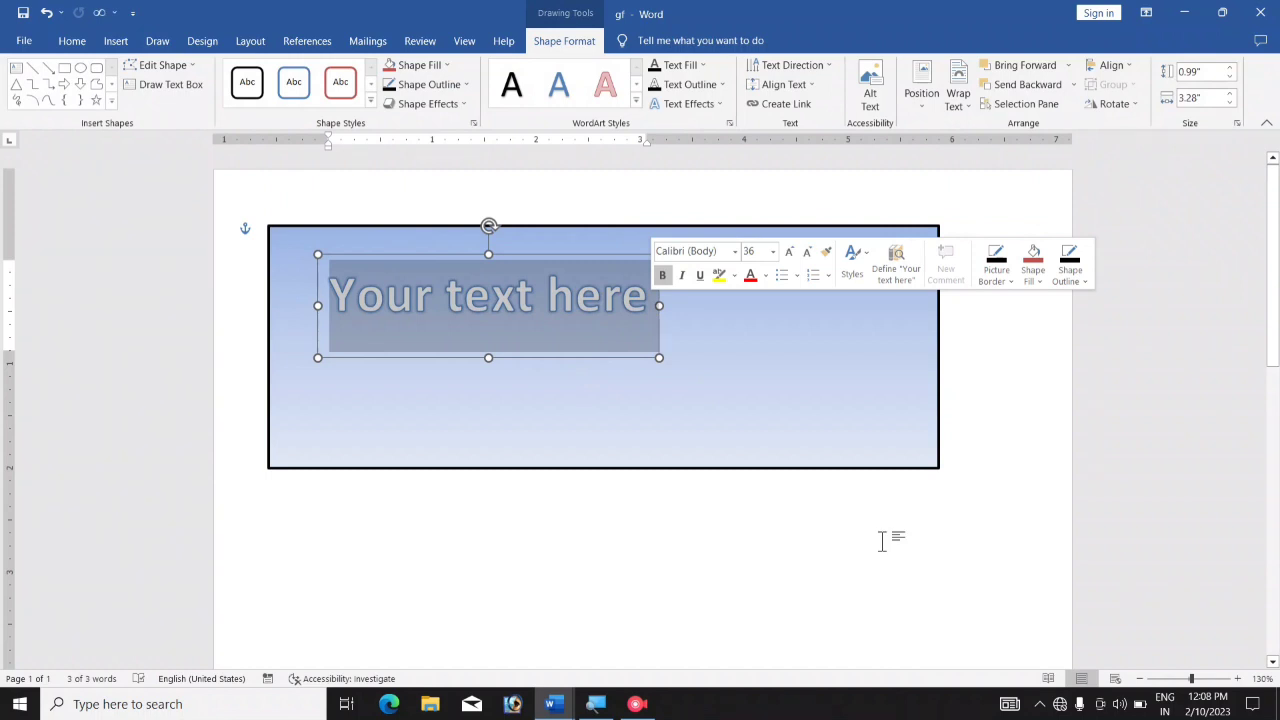
text(DC)
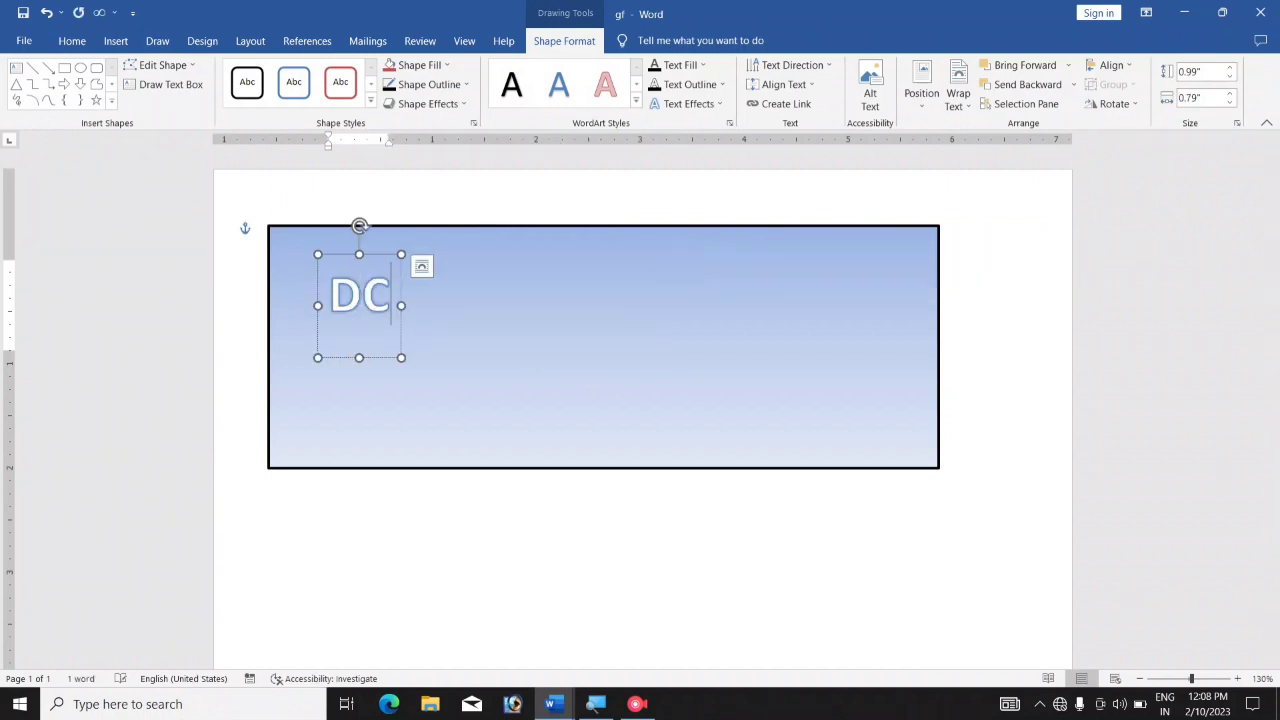
text(IT)
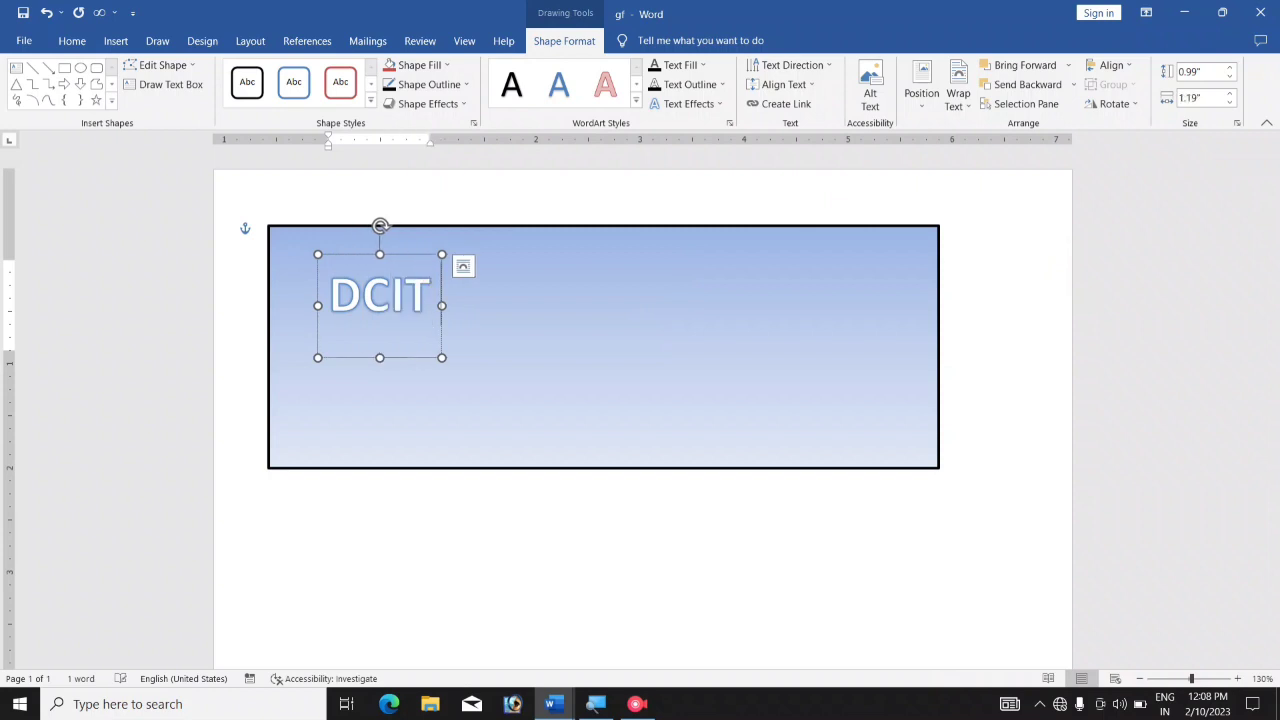
text( COMPUTE)
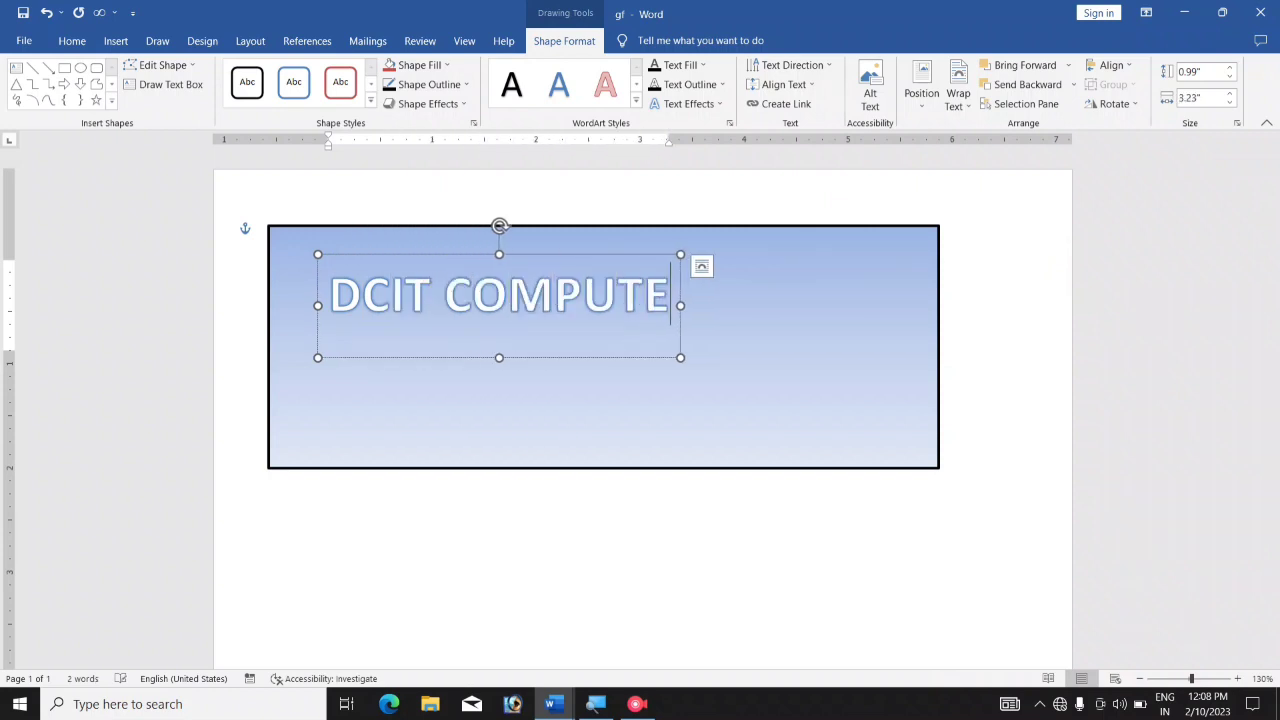
text(R TRAIN)
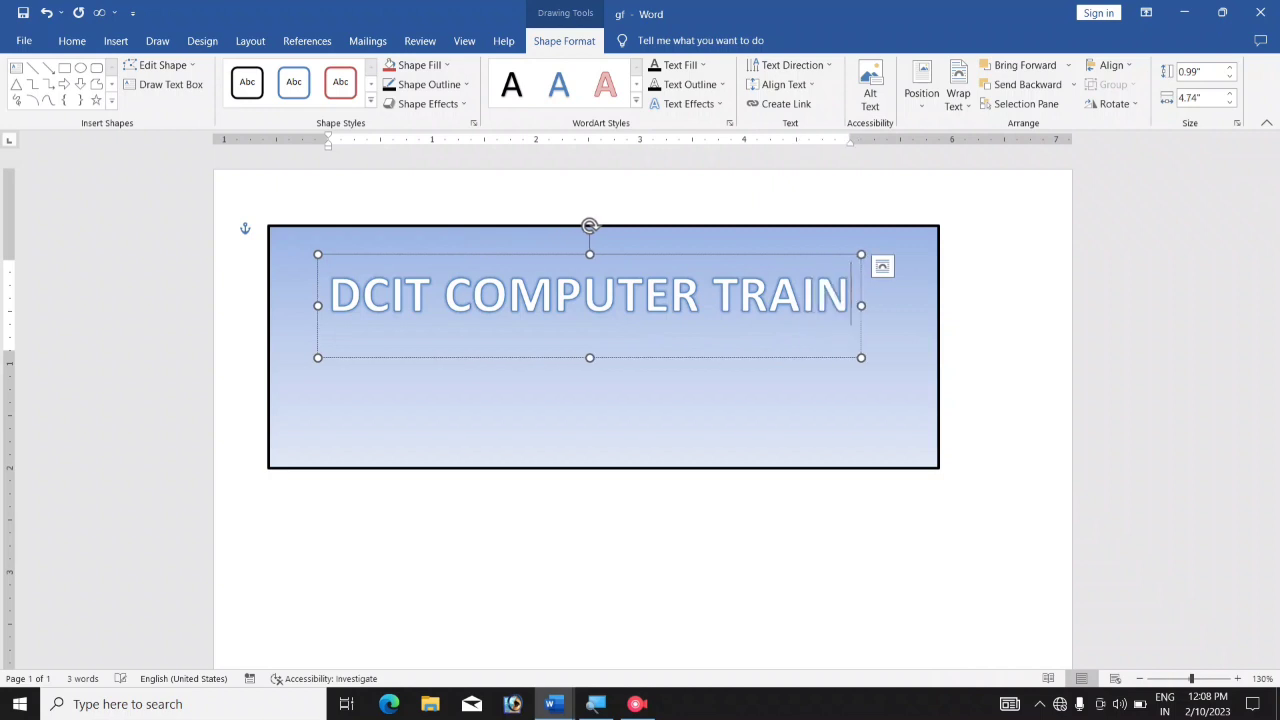
text(ING CEN)
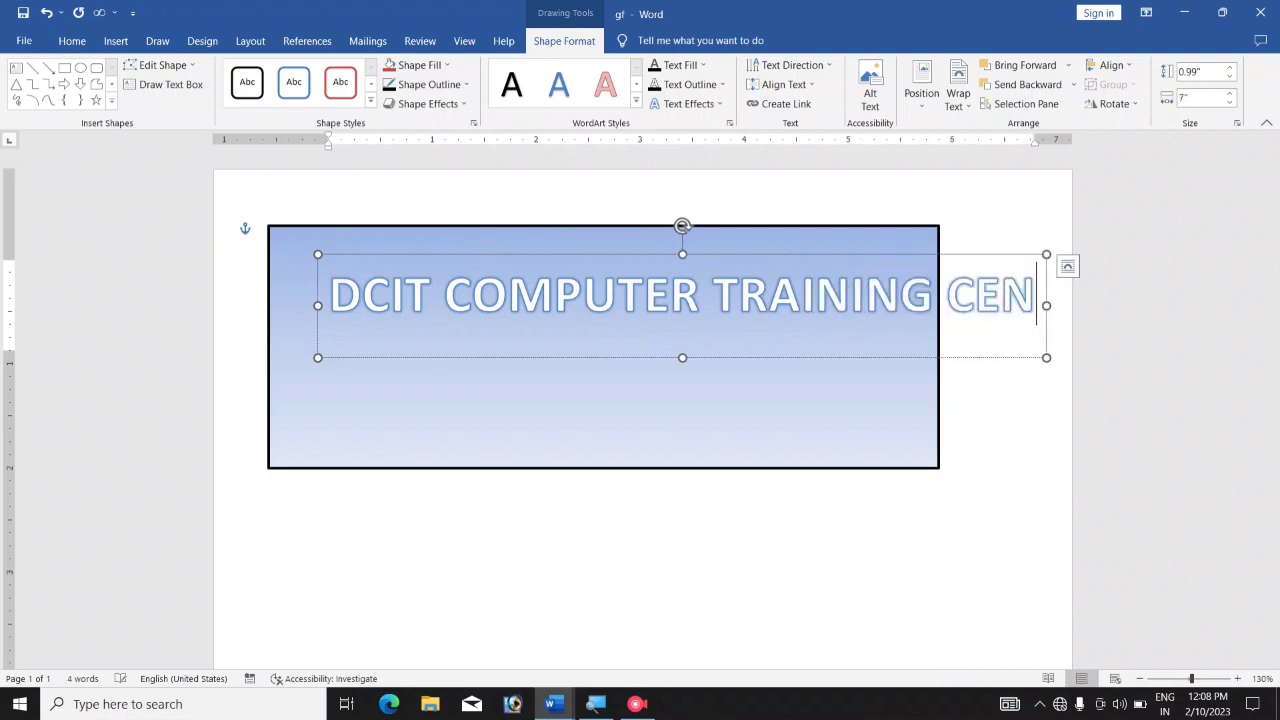
text(TRE)
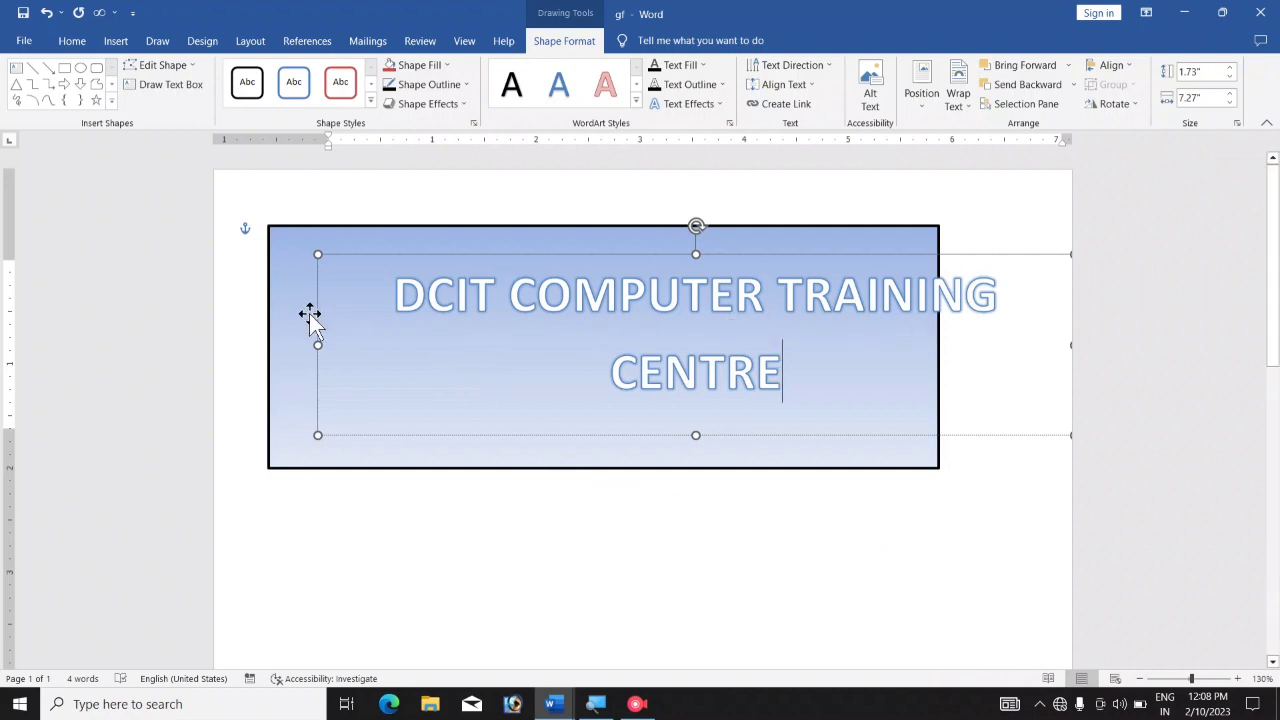
Fill the heading WordArt text with black and remove its text outline.
click(316, 318)
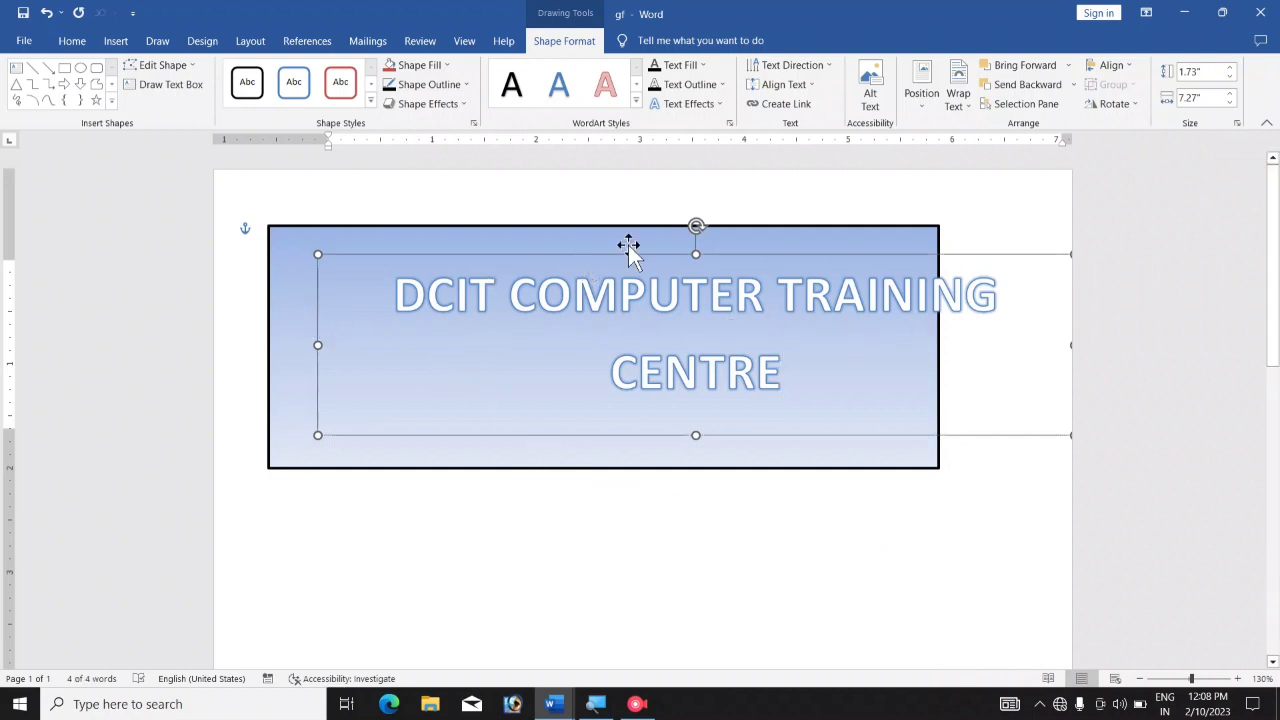
click(686, 68)
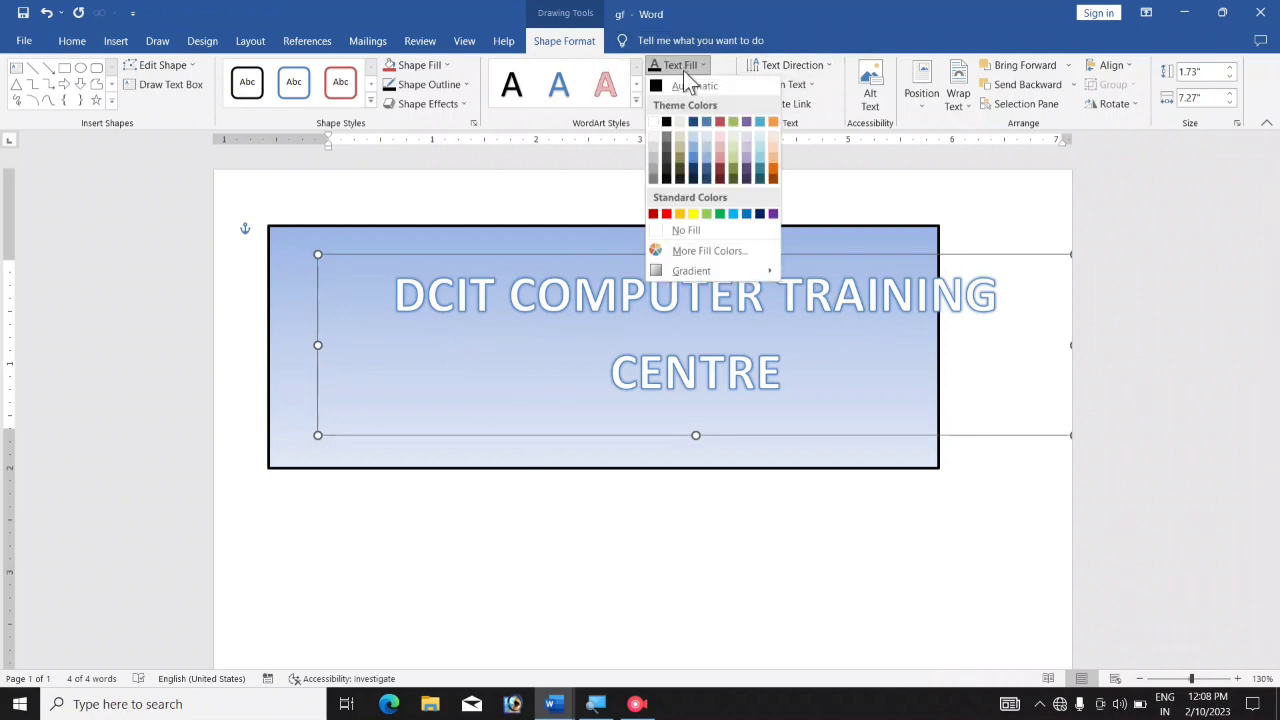
click(666, 121)
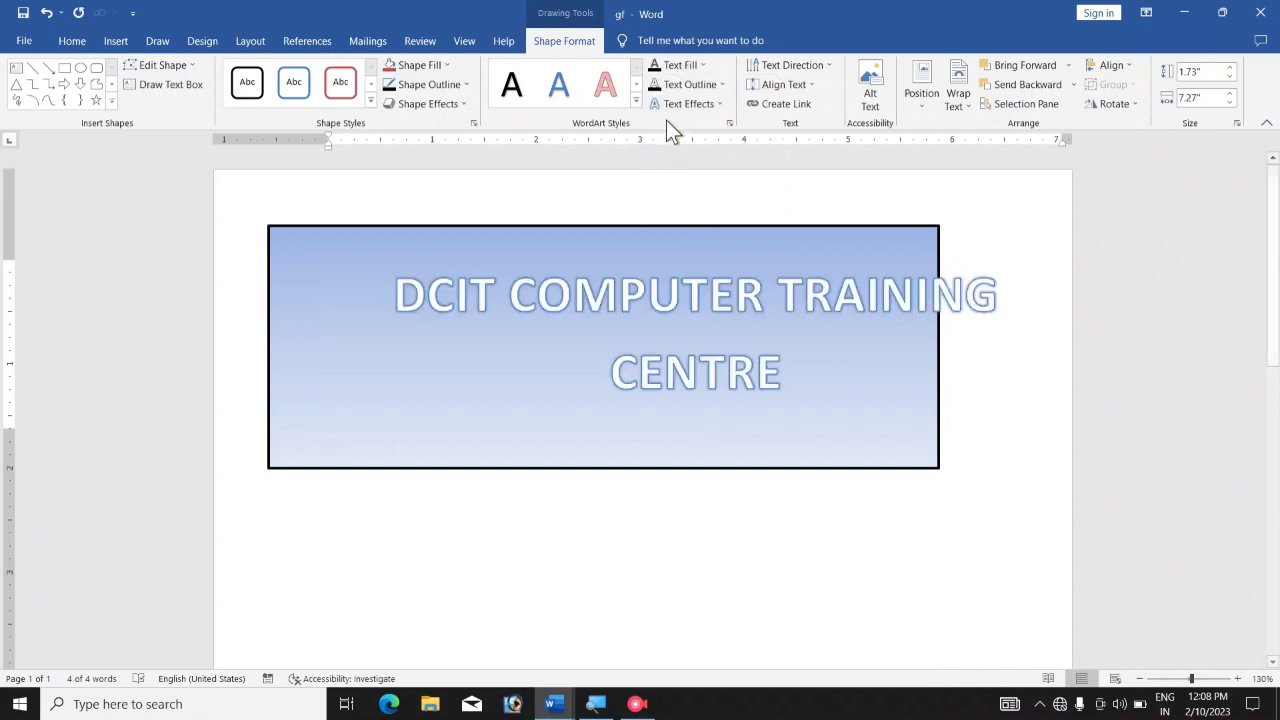
click(688, 84)
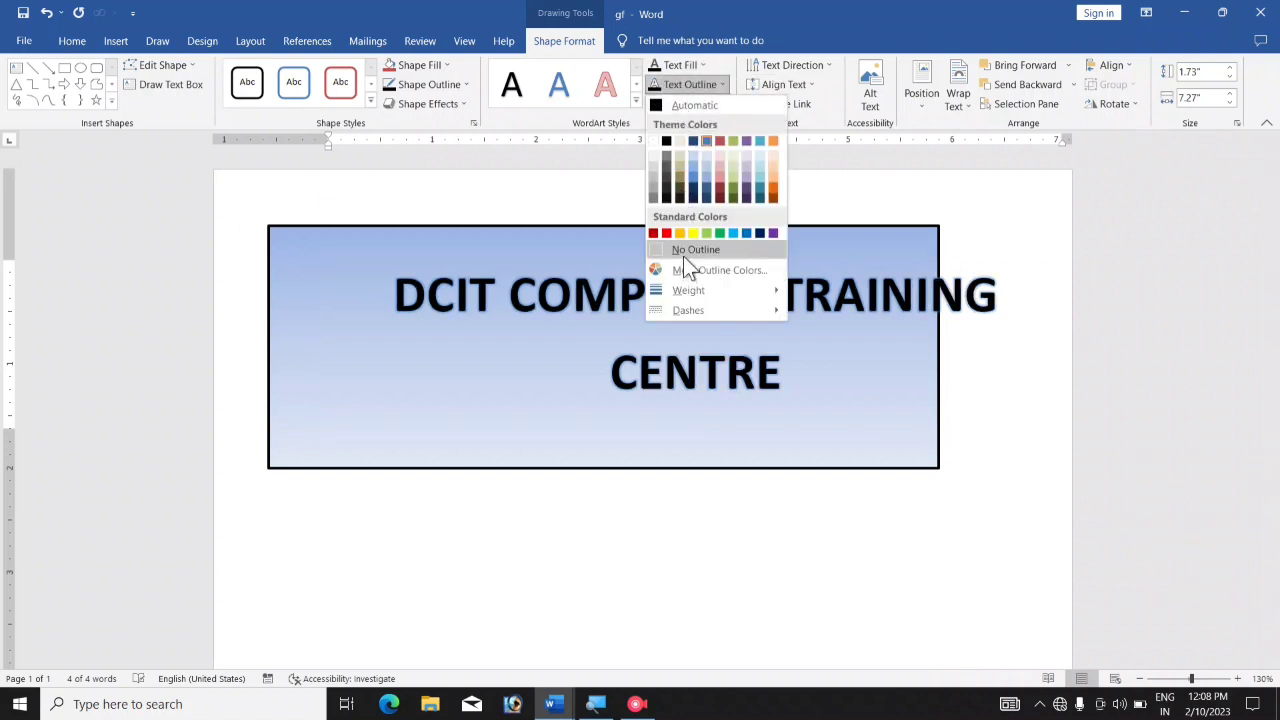
click(683, 254)
Remove the glow effect from the DCIT COMPUTER TRAINING CENTRE heading text.
click(686, 106)
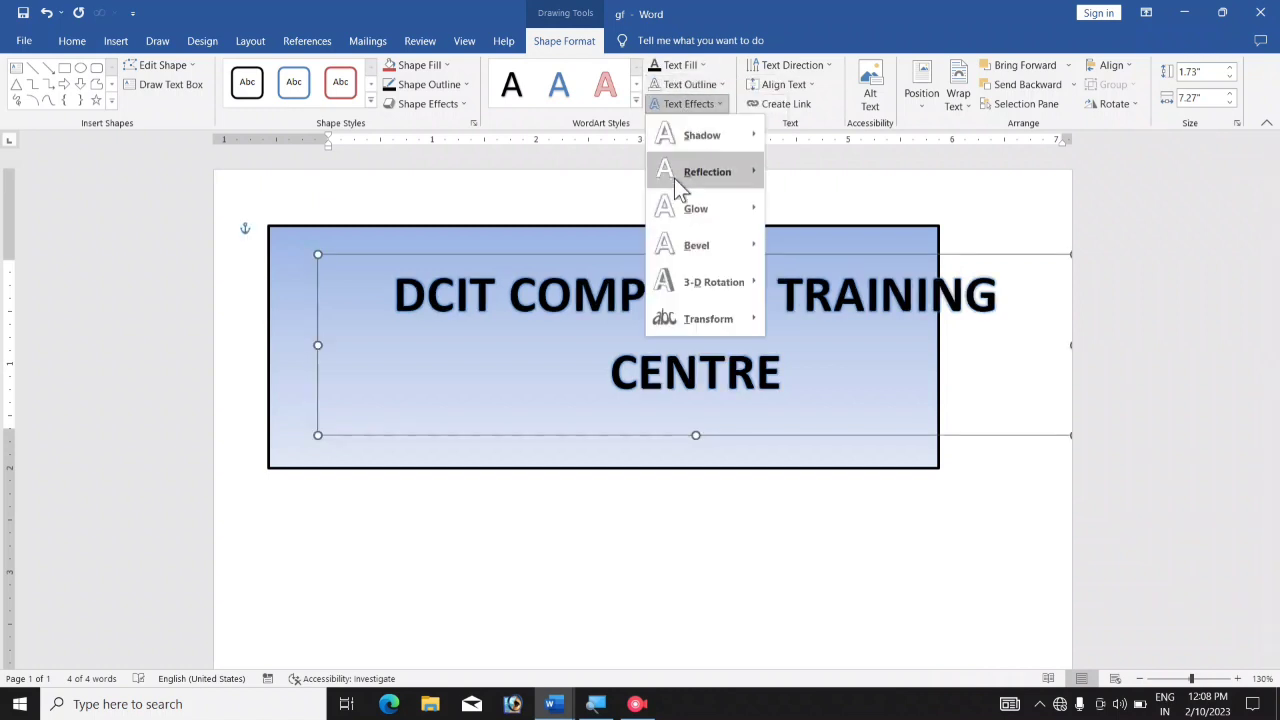
mouse_move(674, 176)
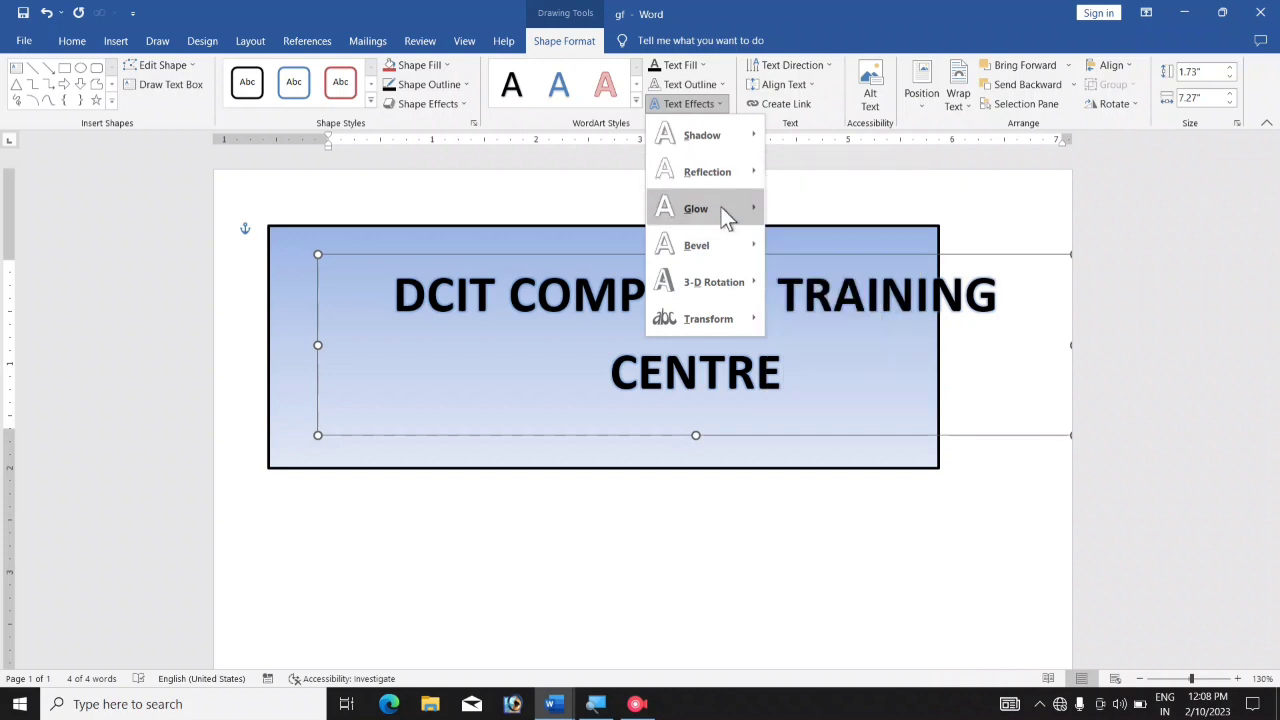
mouse_move(731, 210)
click(785, 217)
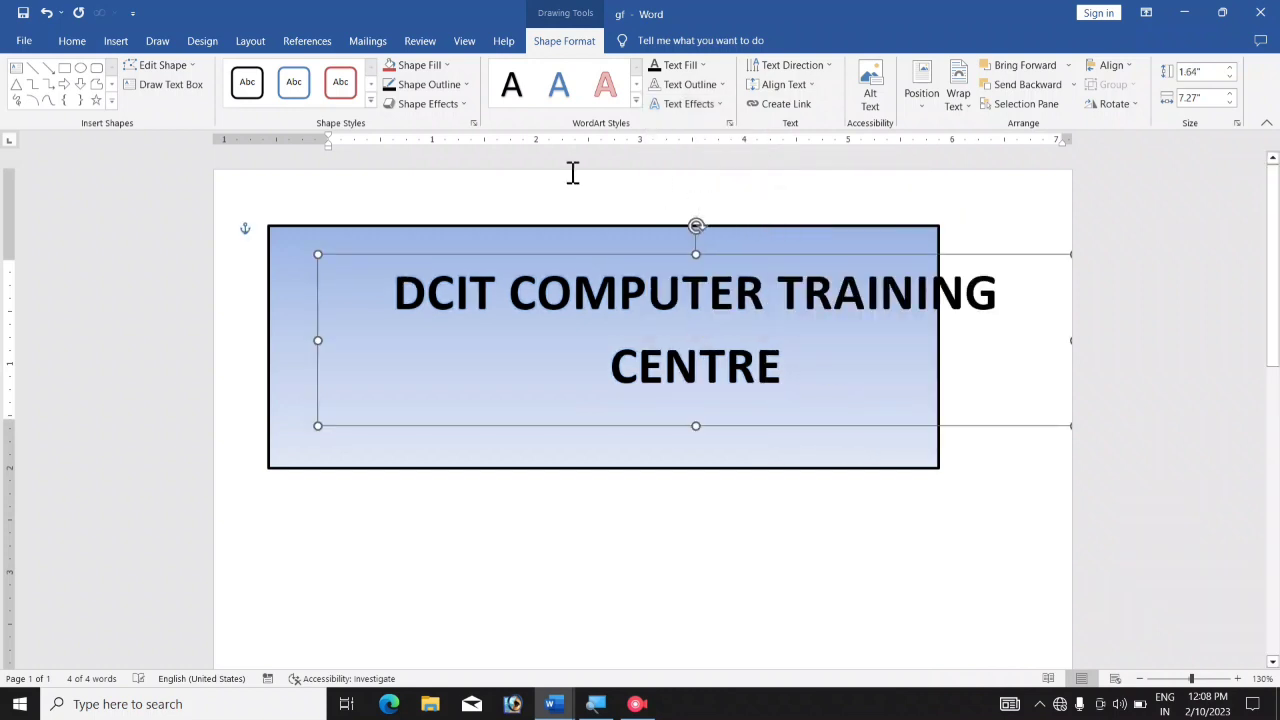
Set the heading text to 24 pt in the Franklin Gothic Demi Cond font.
click(58, 37)
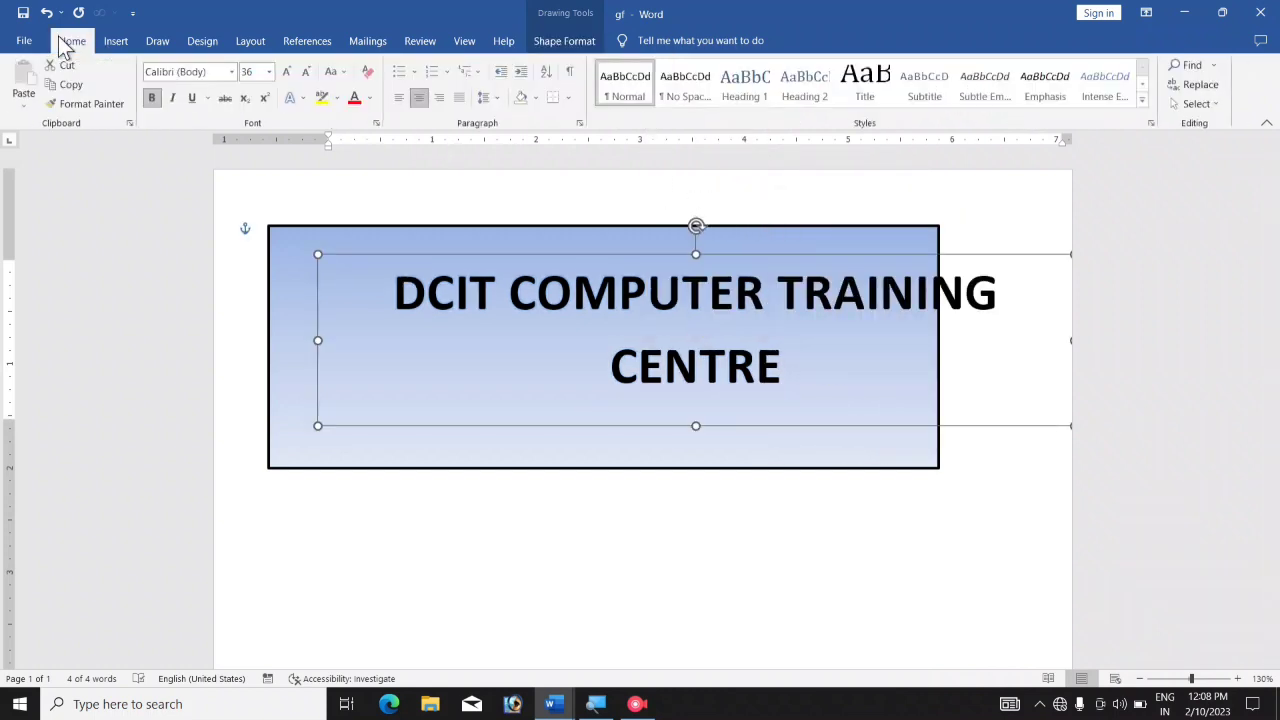
click(311, 79)
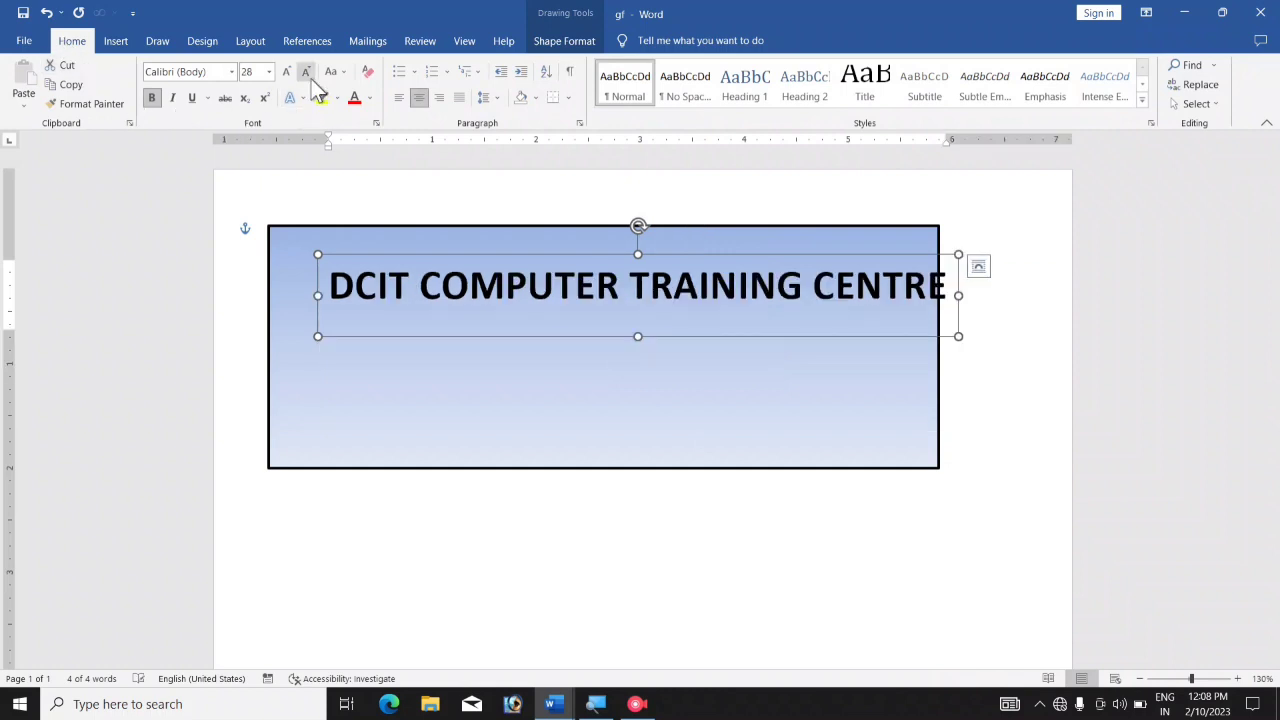
click(311, 79)
click(311, 79)
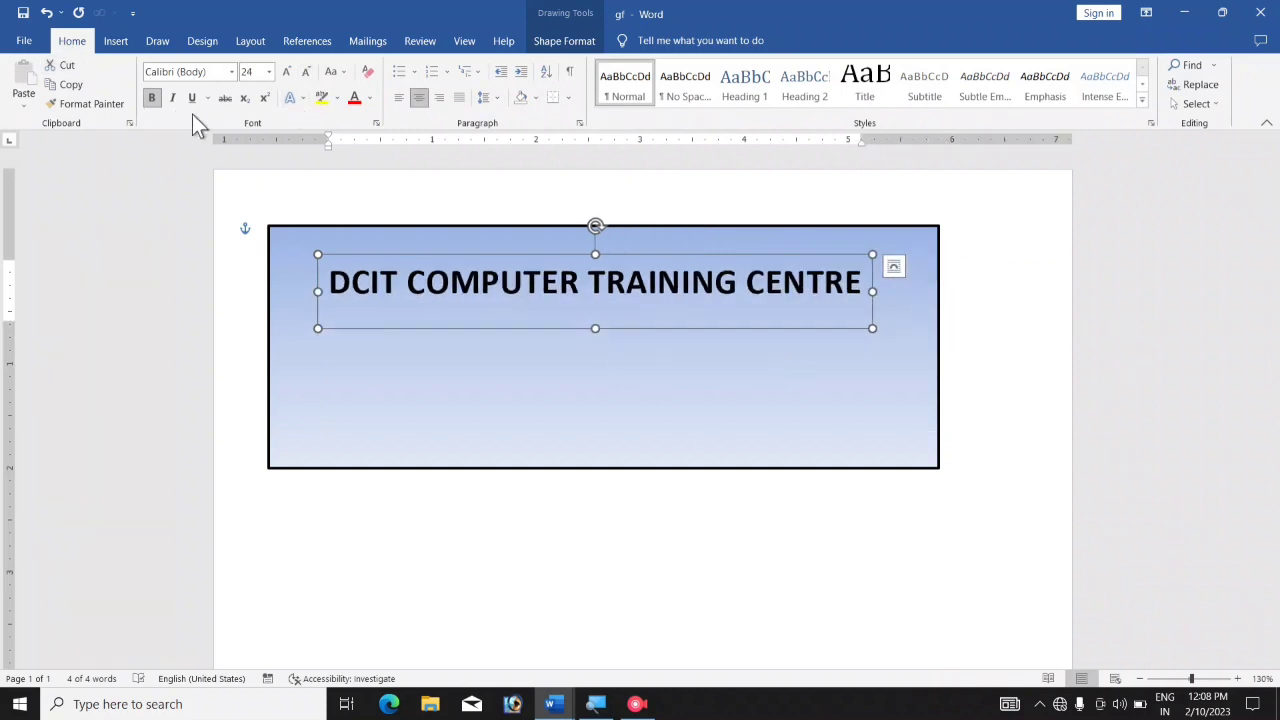
click(231, 72)
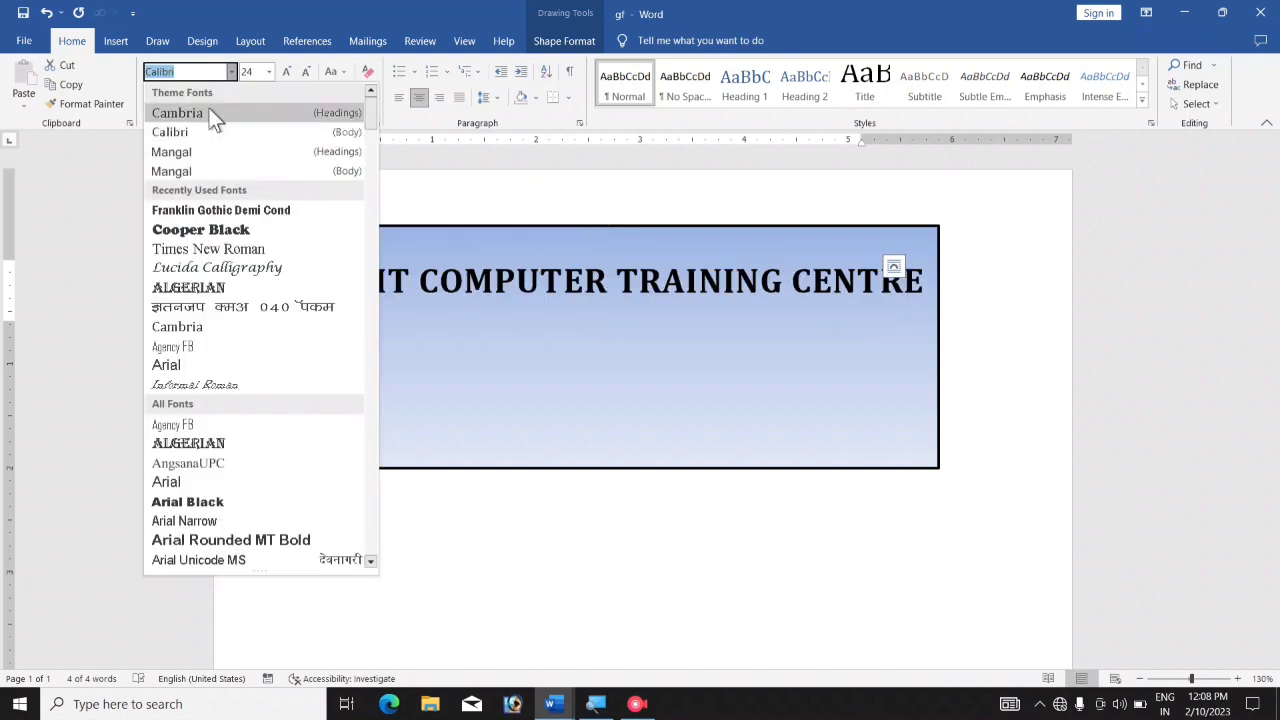
click(189, 212)
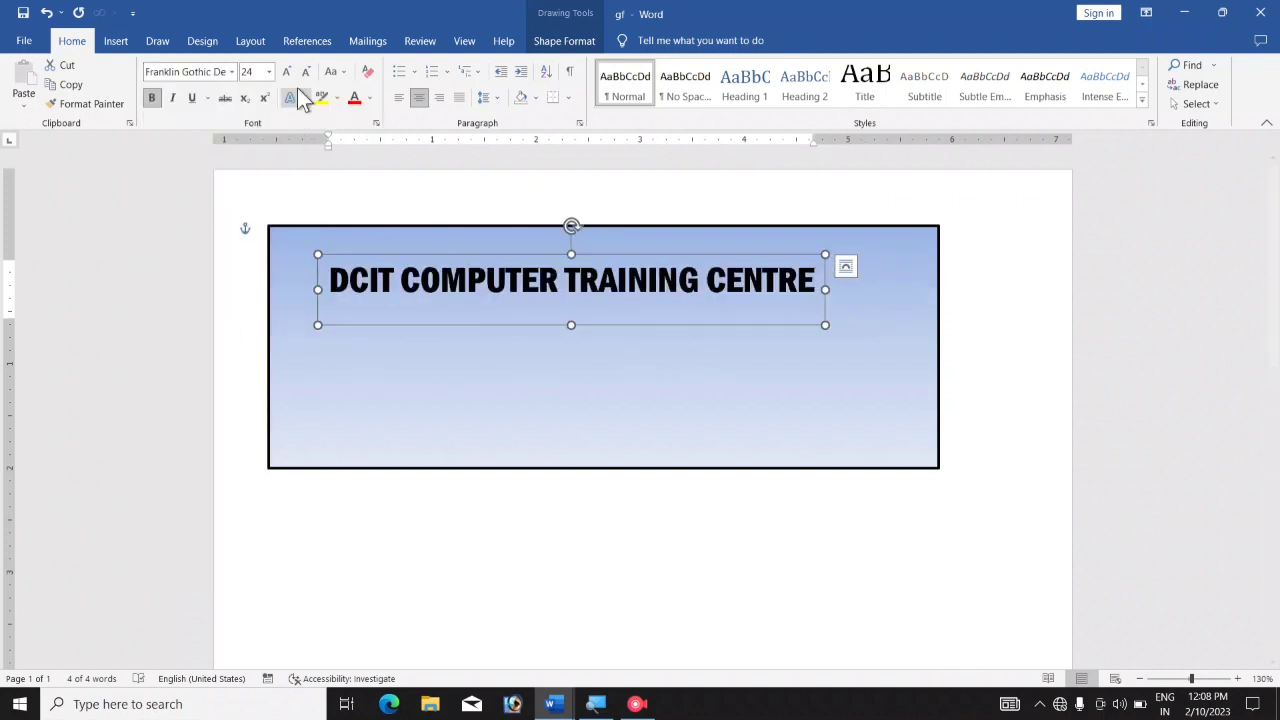
Move the heading to the top edge of the rectangle and nudge it until it is centred horizontally.
drag(499, 325, 532, 302)
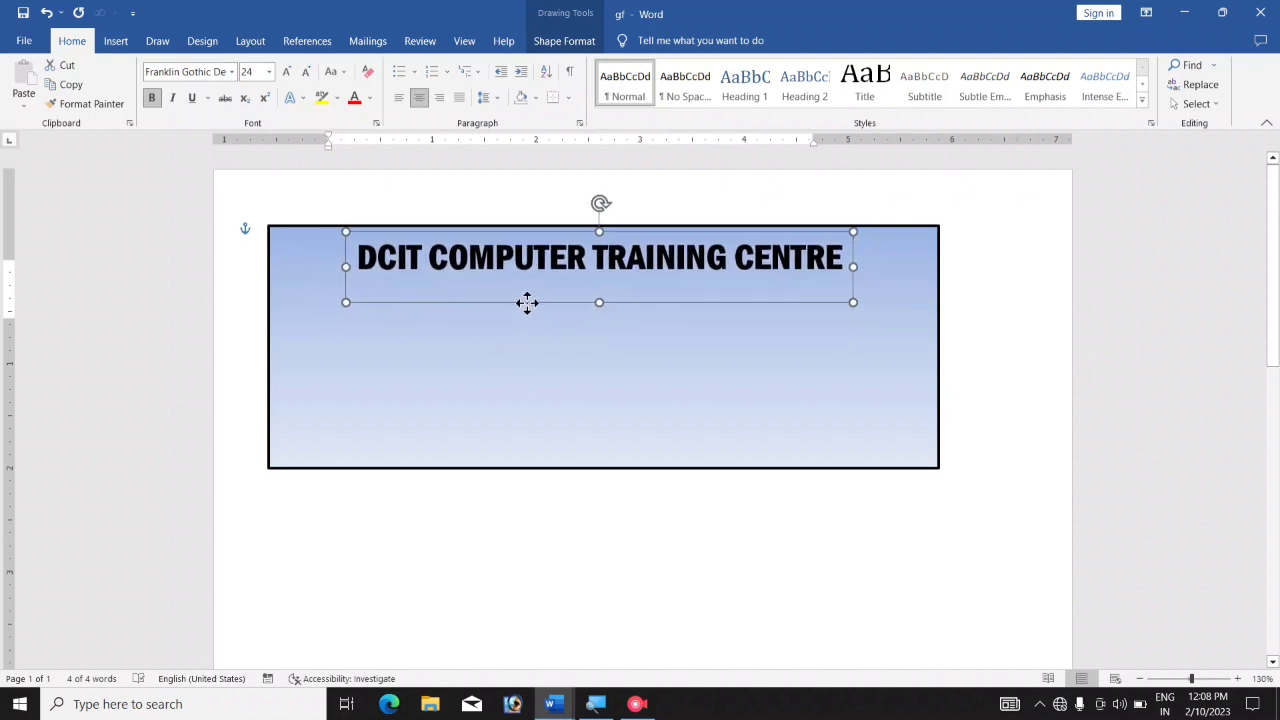
drag(527, 302, 531, 299)
key(Up)
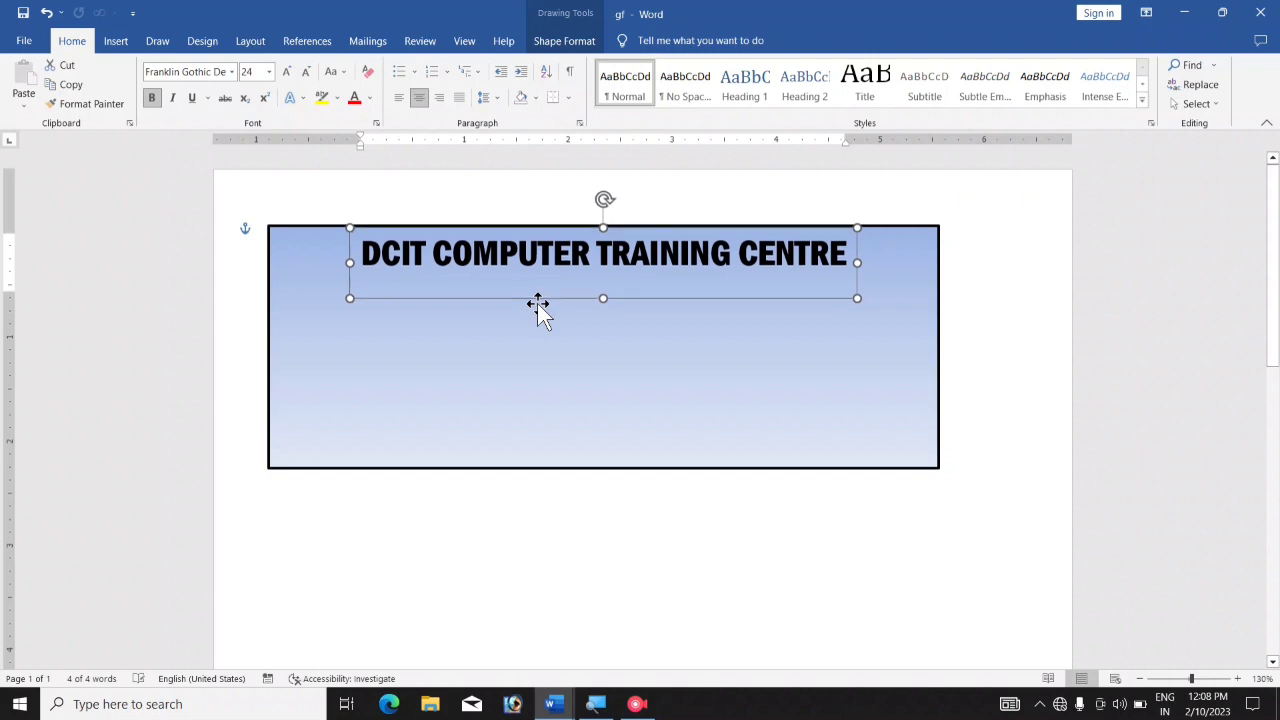
key(Left)
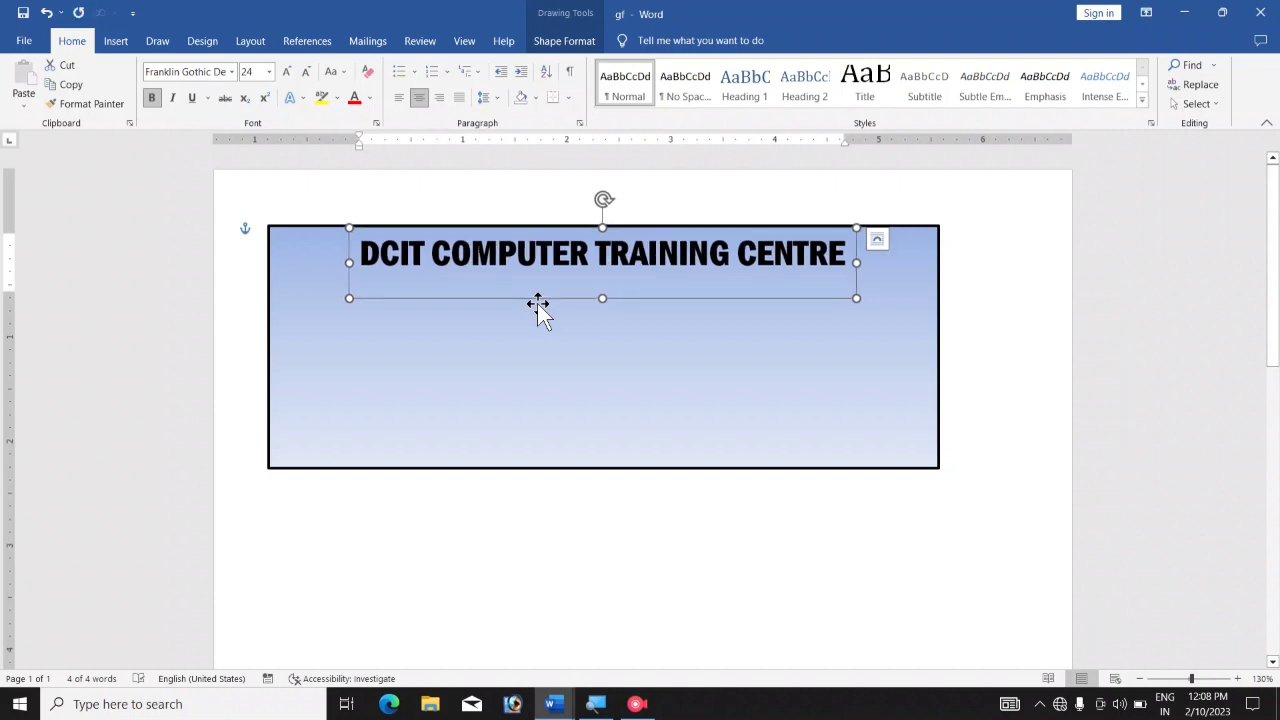
key(Right)
key(Right)
key(Down)
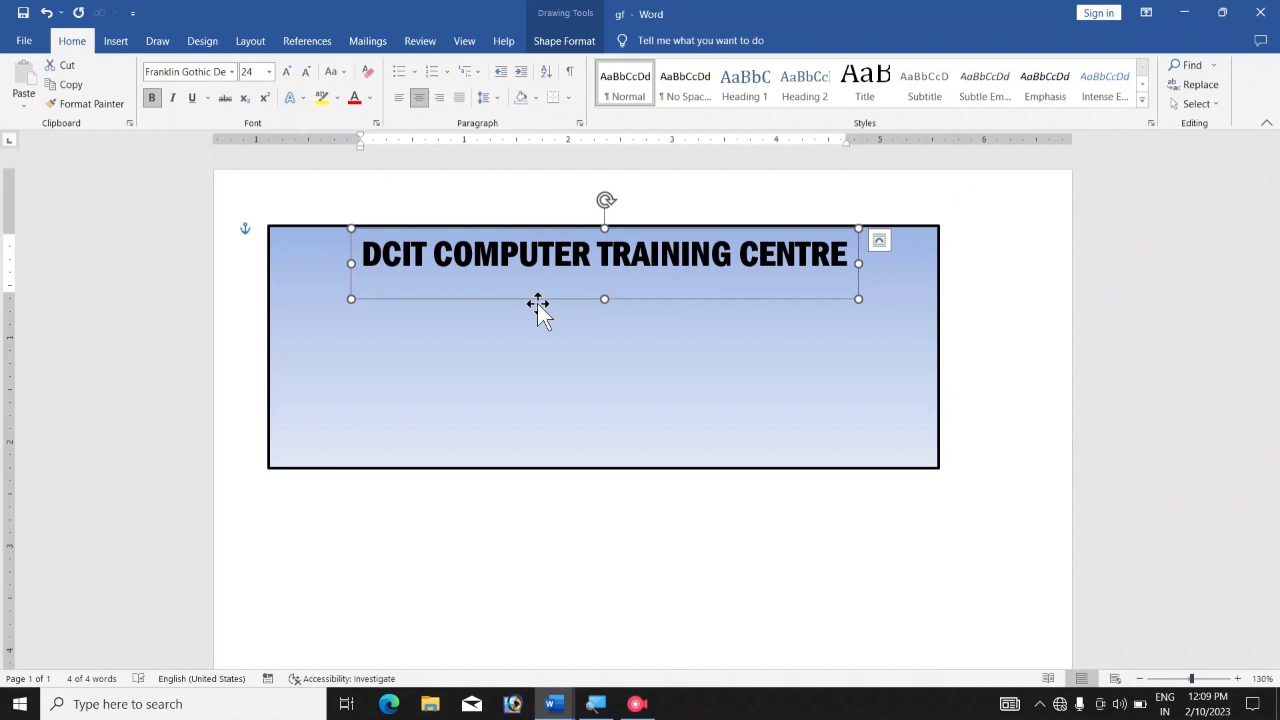
click(571, 354)
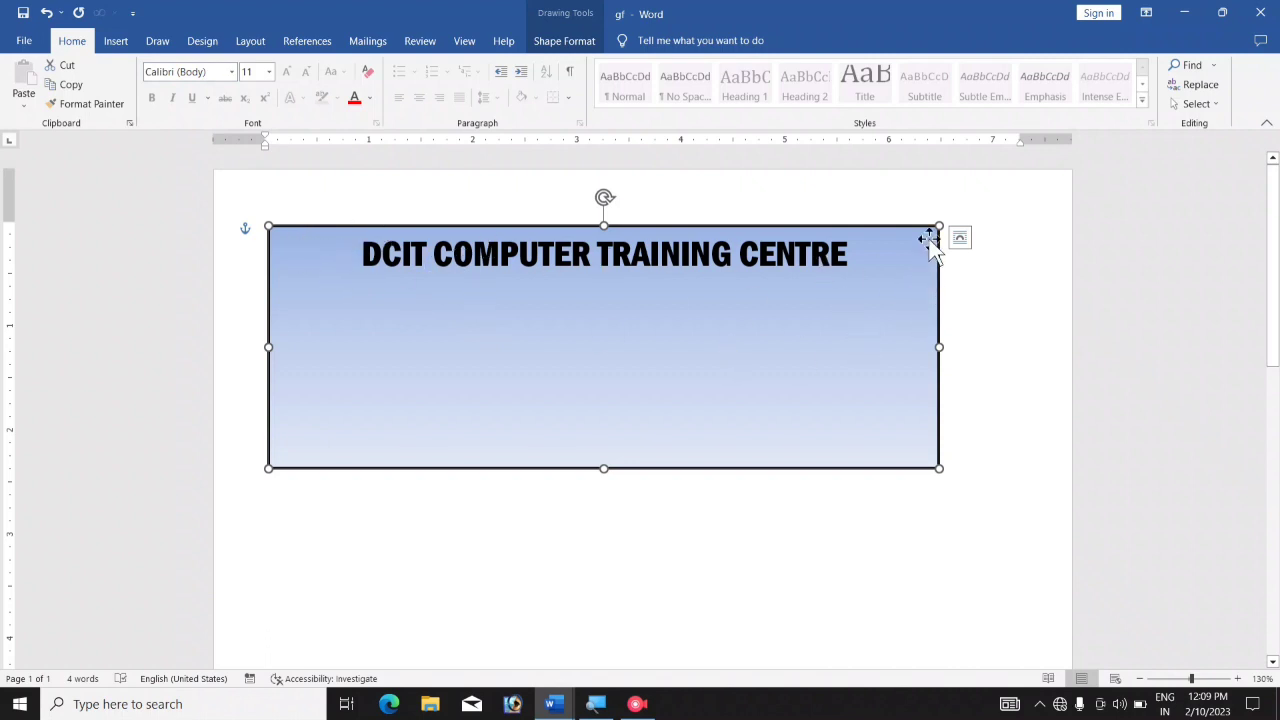
Draw a circle about 0.71 inches across and place it in the rectangle's upper-left corner beside the heading.
click(116, 42)
click(204, 90)
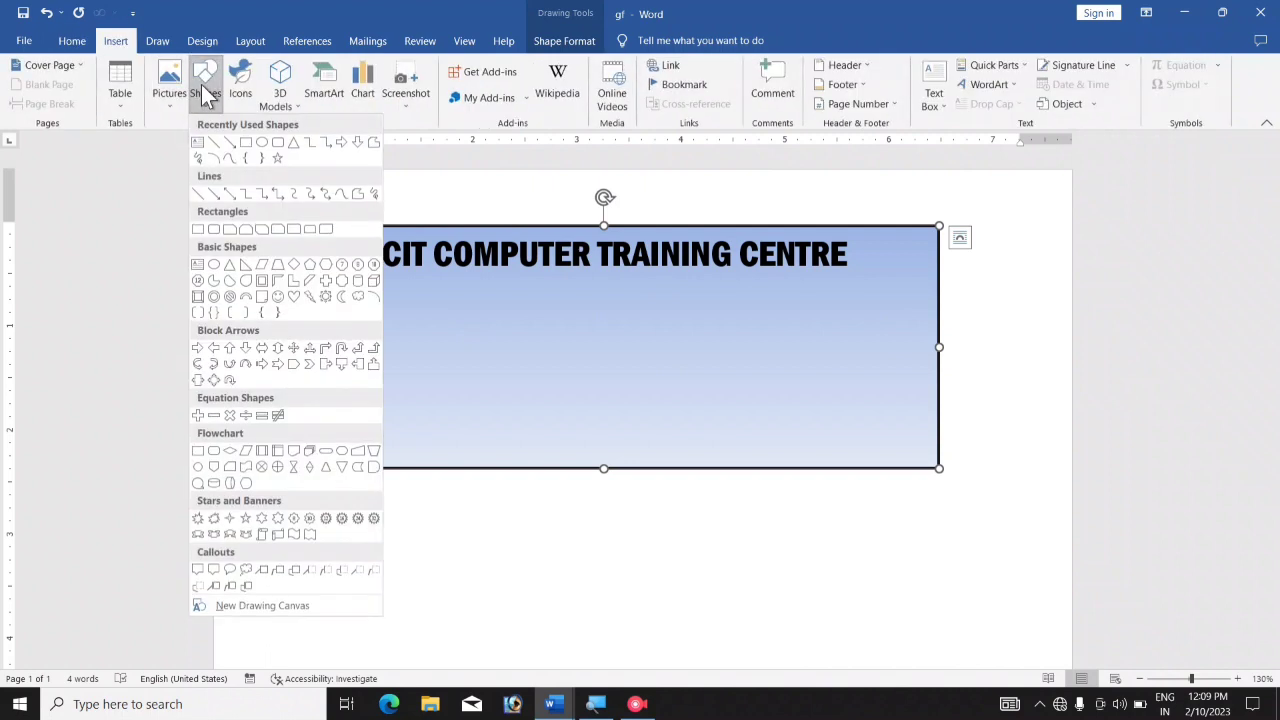
click(259, 145)
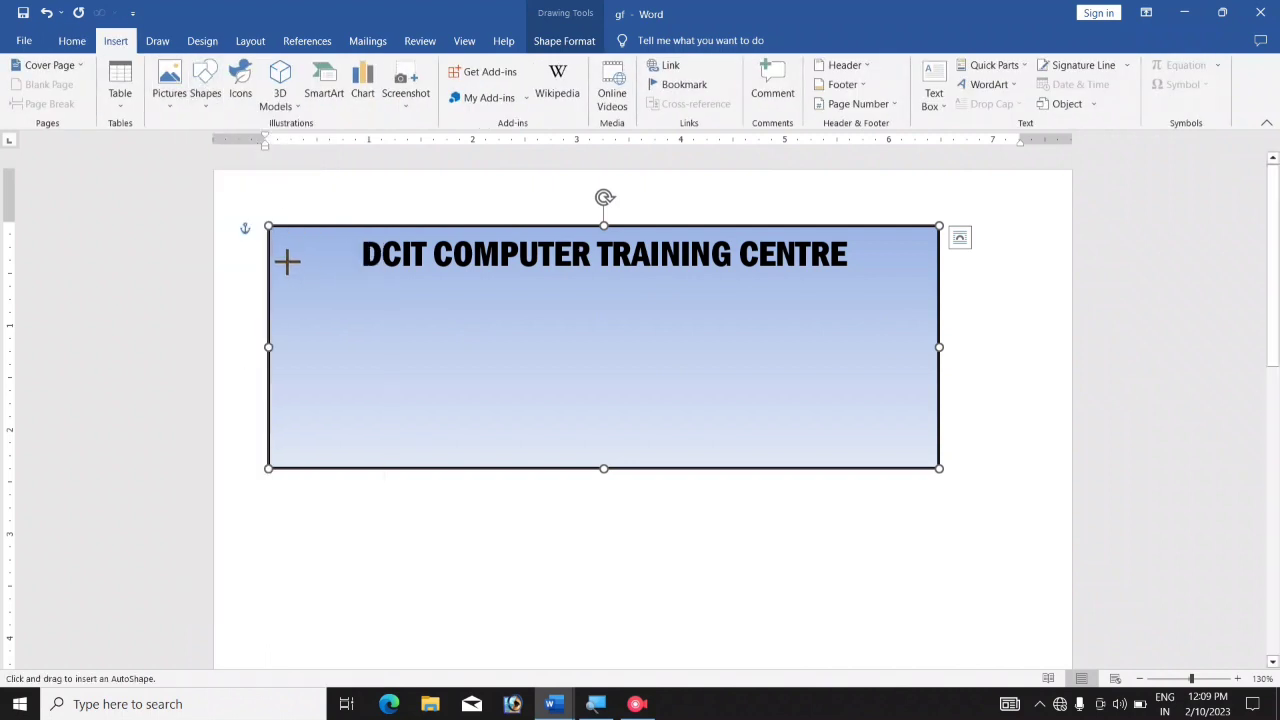
drag(286, 256, 347, 333)
drag(334, 283, 317, 270)
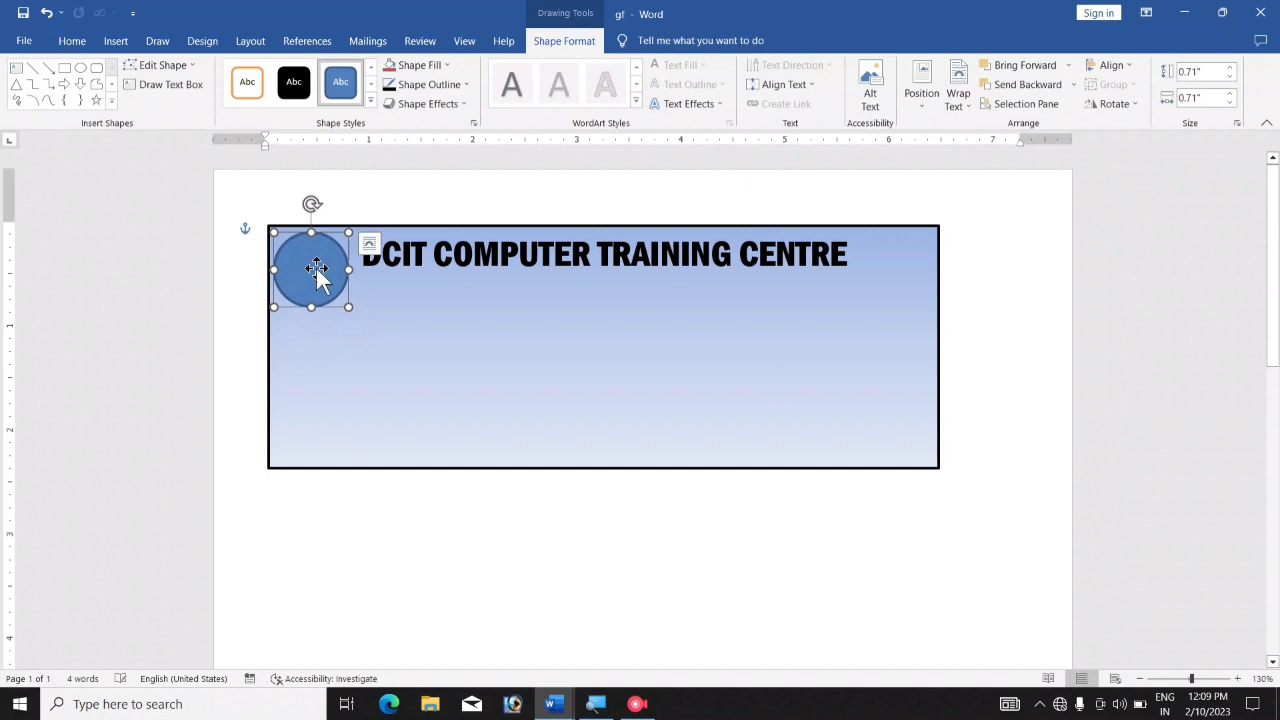
Fill the circle with the DCIT logo picture "Screenshot (48)" from the Downloads folder and remove the circle's outline.
click(415, 68)
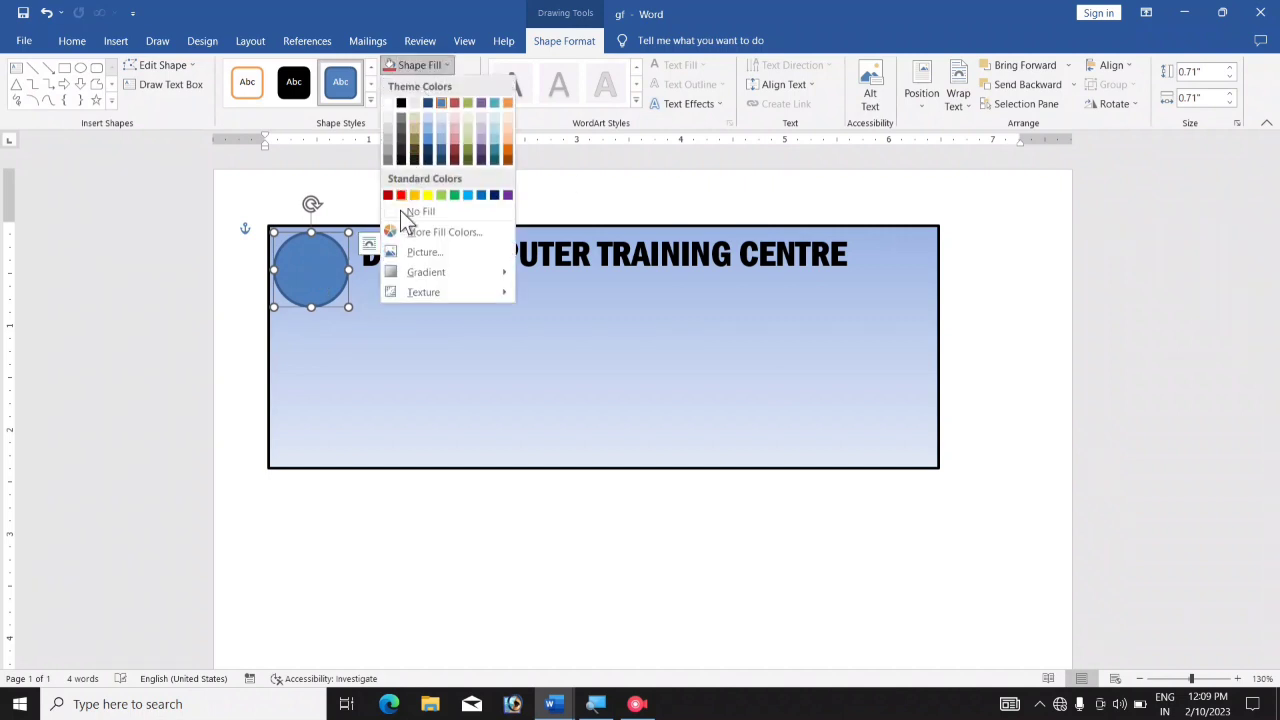
click(436, 257)
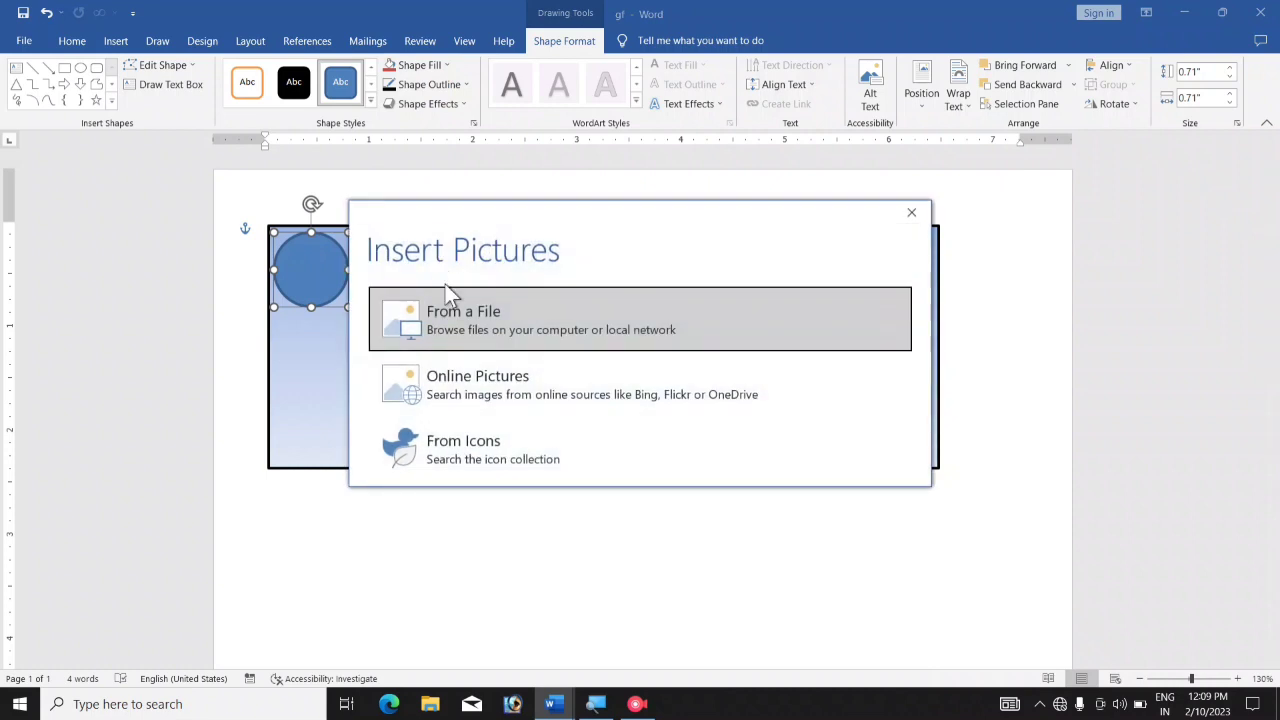
click(545, 336)
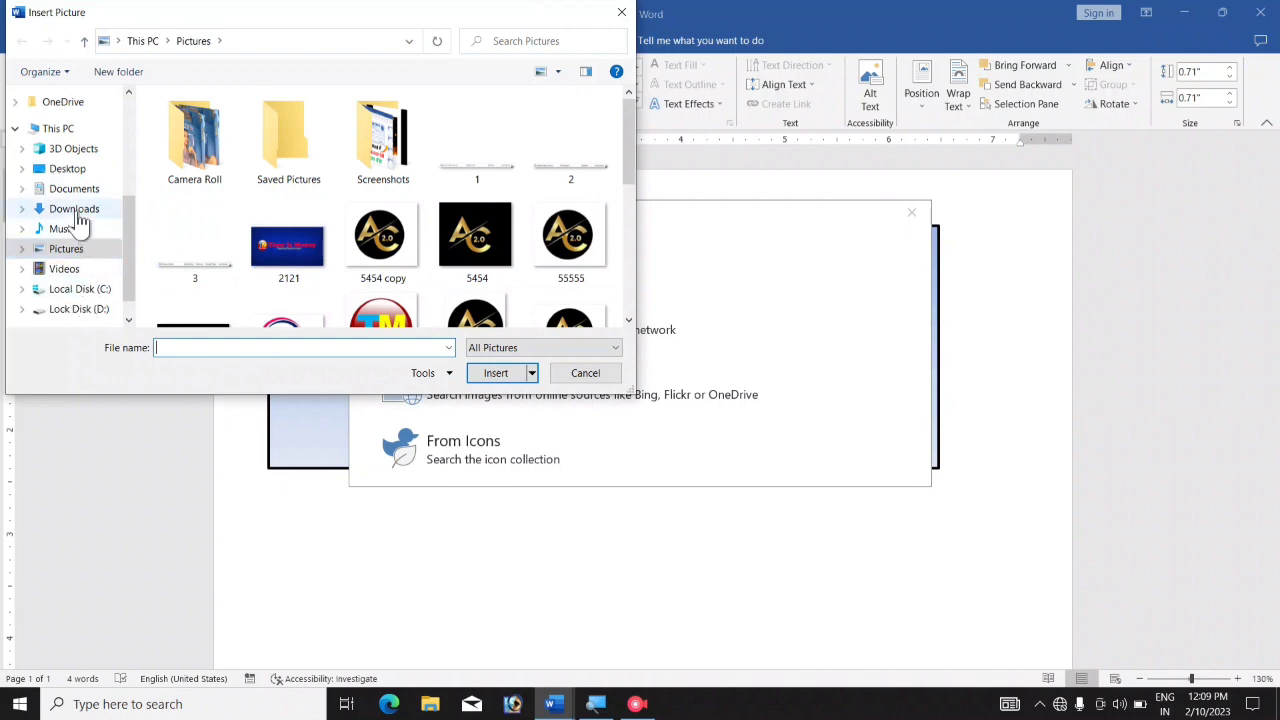
click(76, 212)
scroll(436, 203, down, 10)
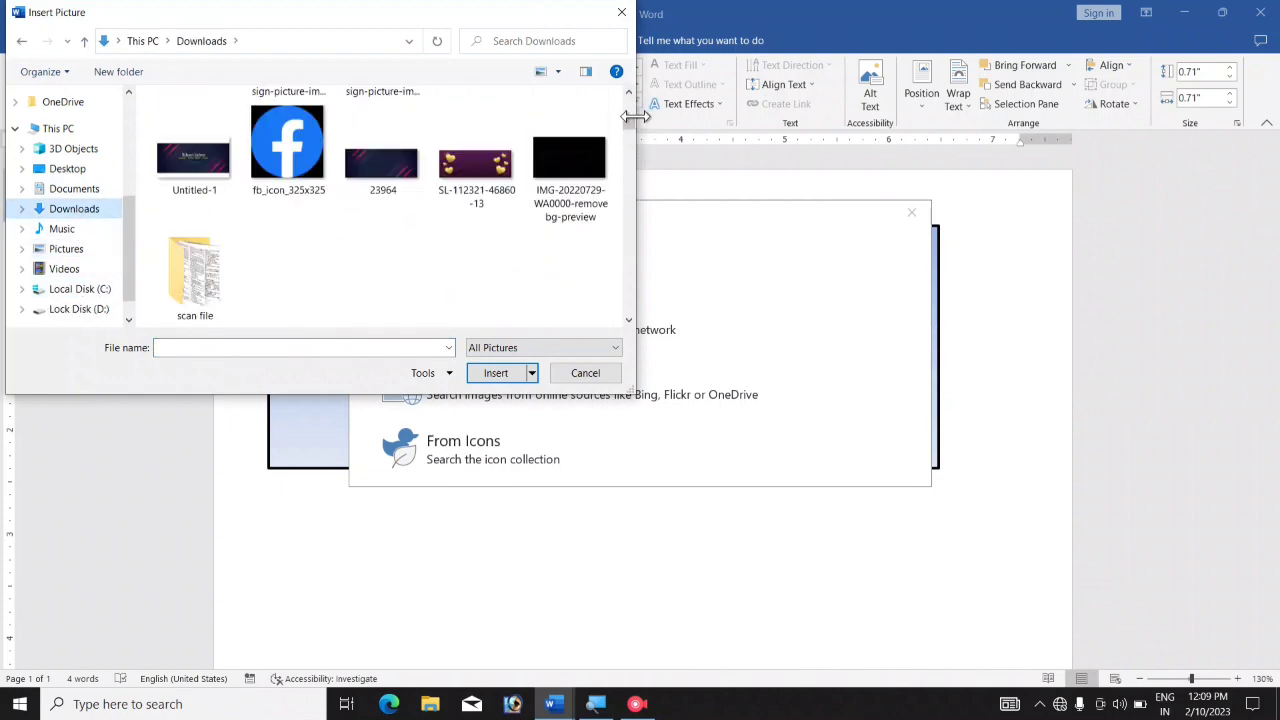
drag(633, 126, 607, 285)
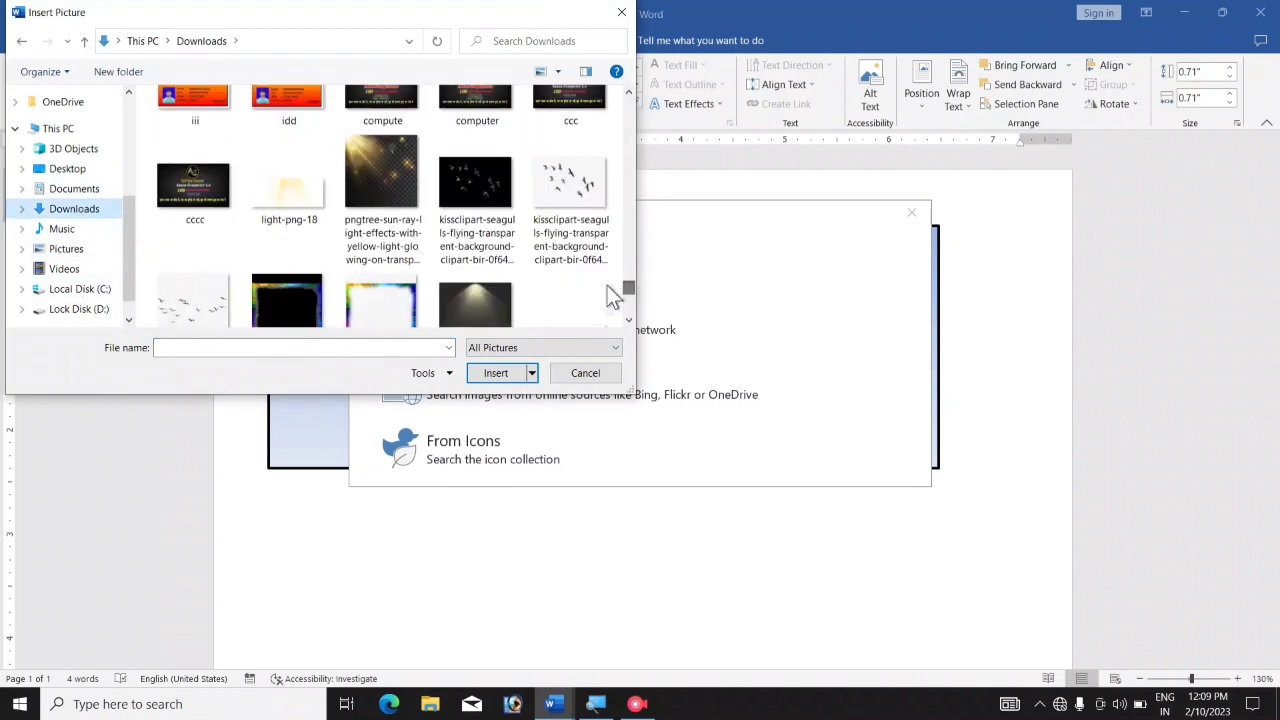
scroll(506, 238, down, 10)
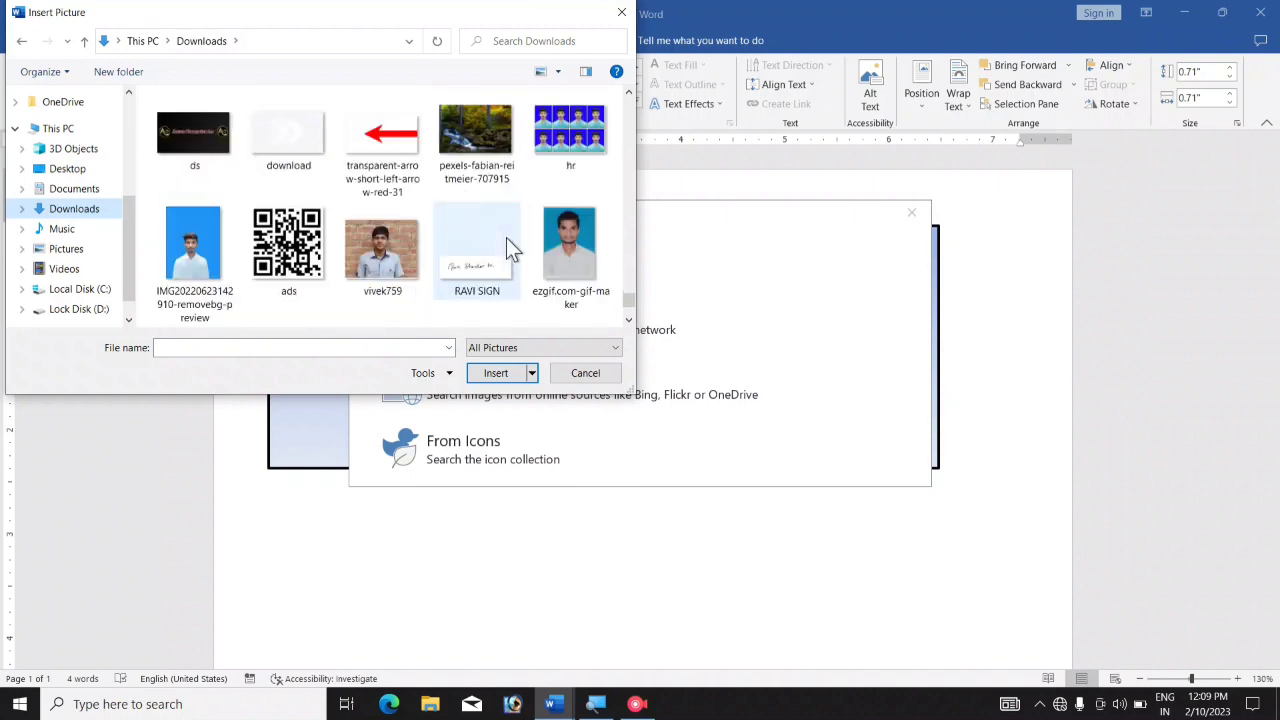
scroll(506, 238, down, 5)
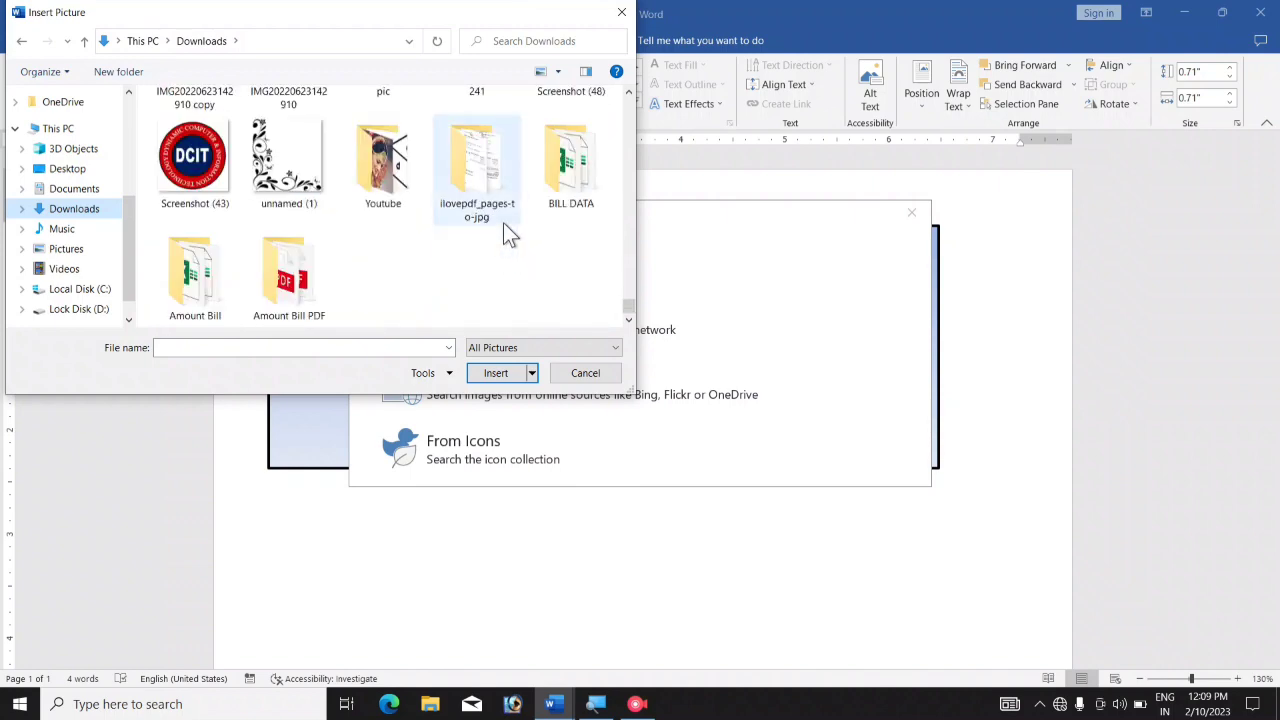
scroll(503, 222, up, 1)
click(576, 133)
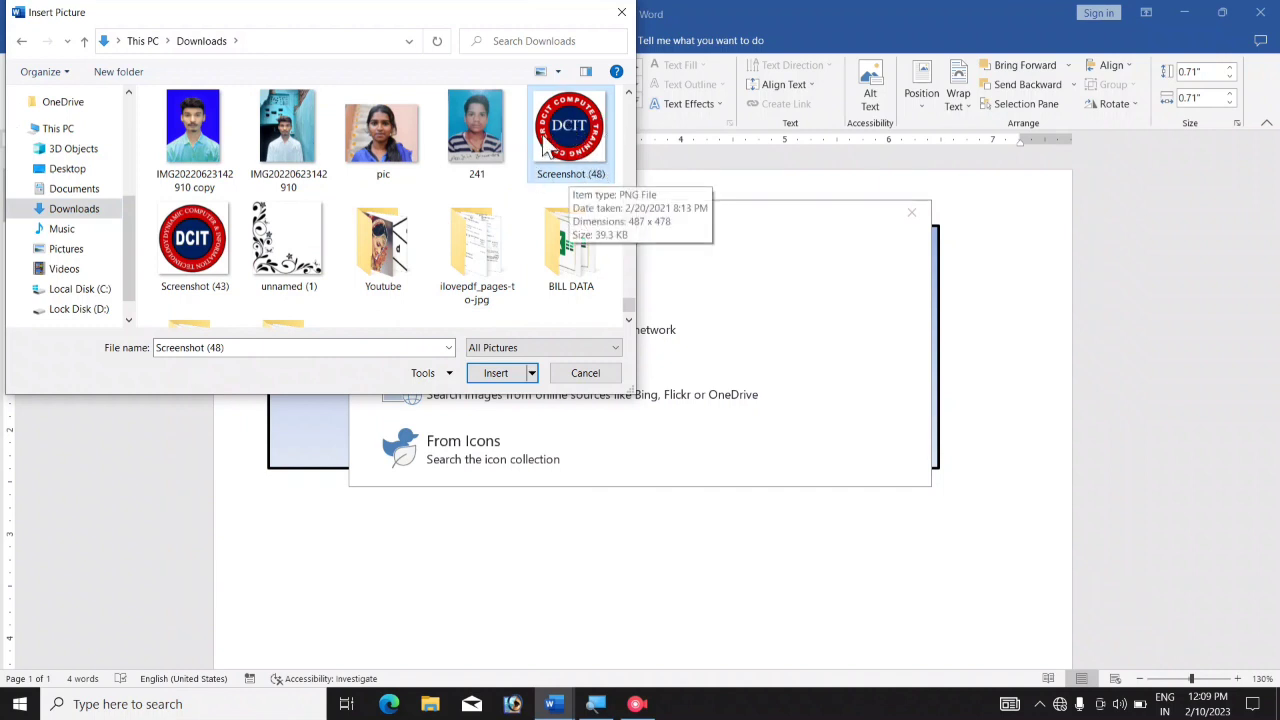
click(493, 376)
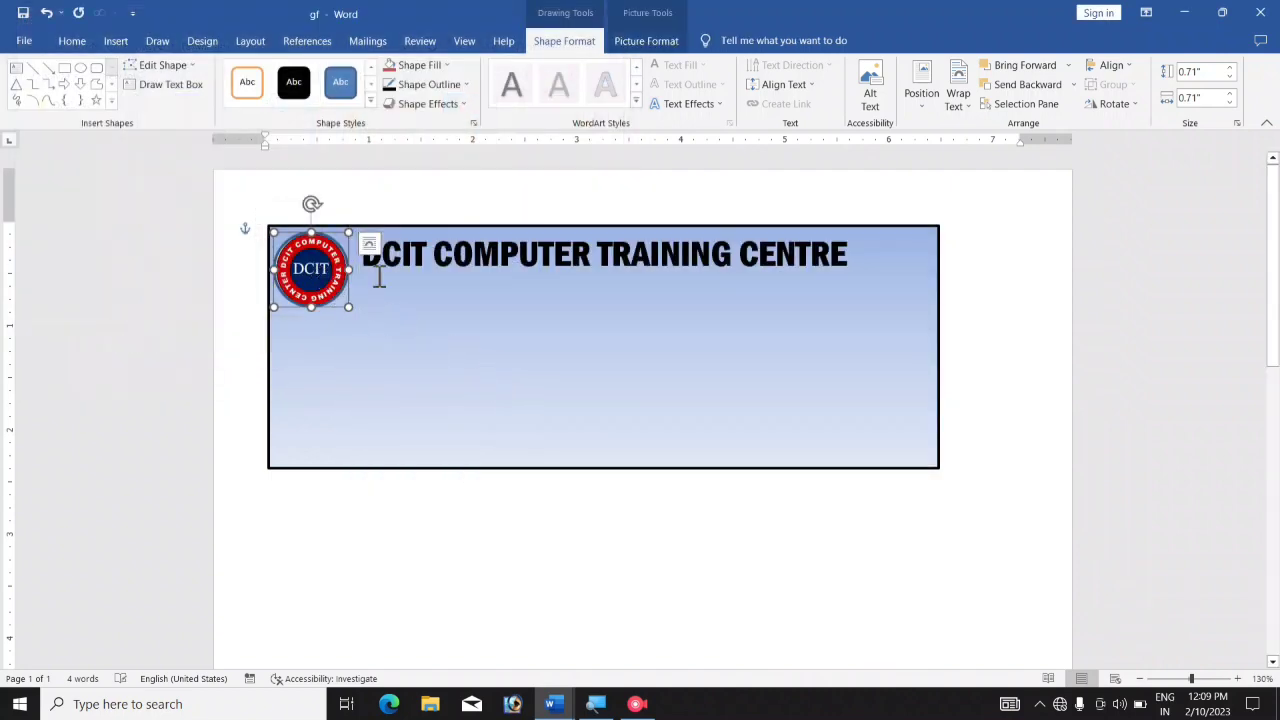
click(413, 89)
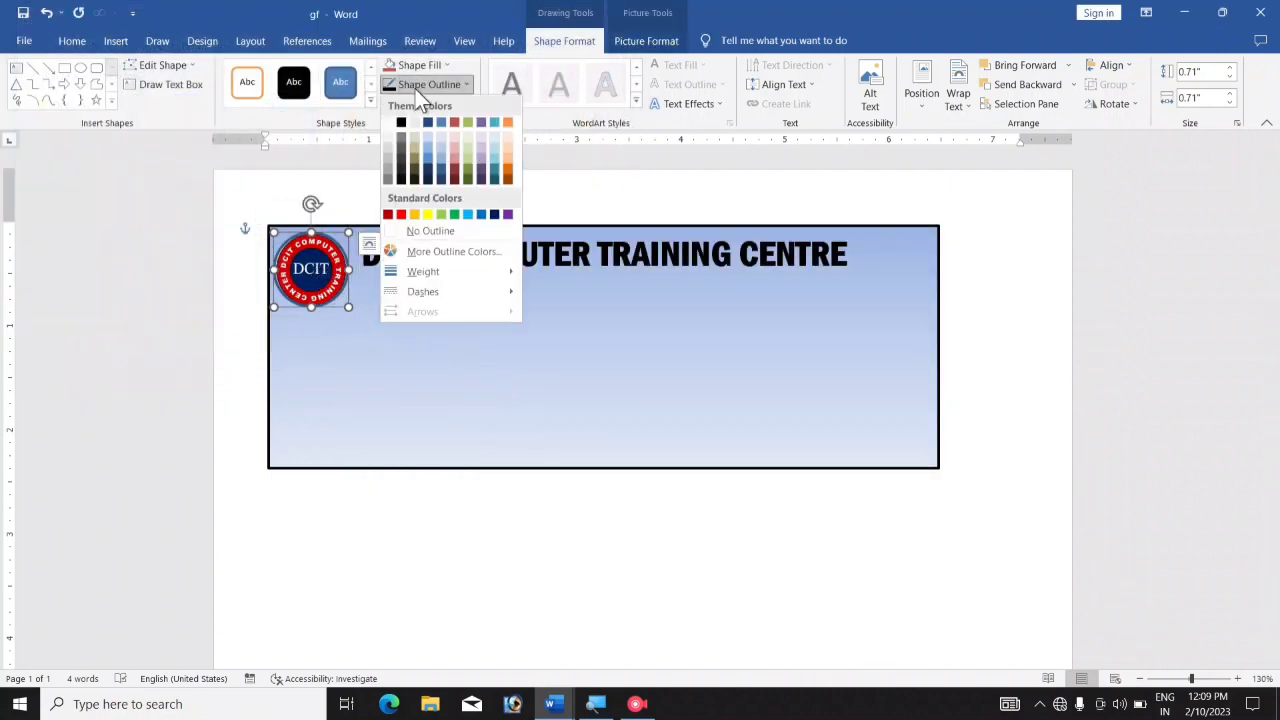
click(432, 235)
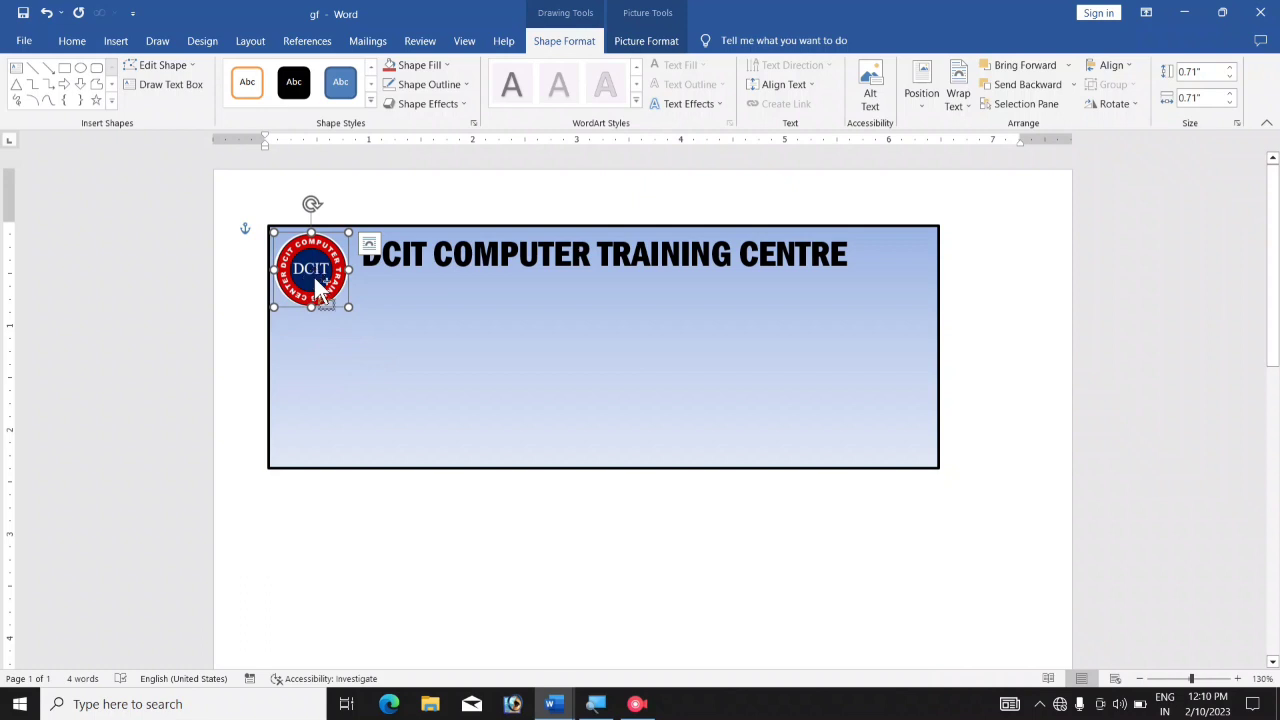
Duplicate the circular logo into the rectangle's upper-right corner and nudge the copy towards the right edge.
drag(318, 290, 886, 275)
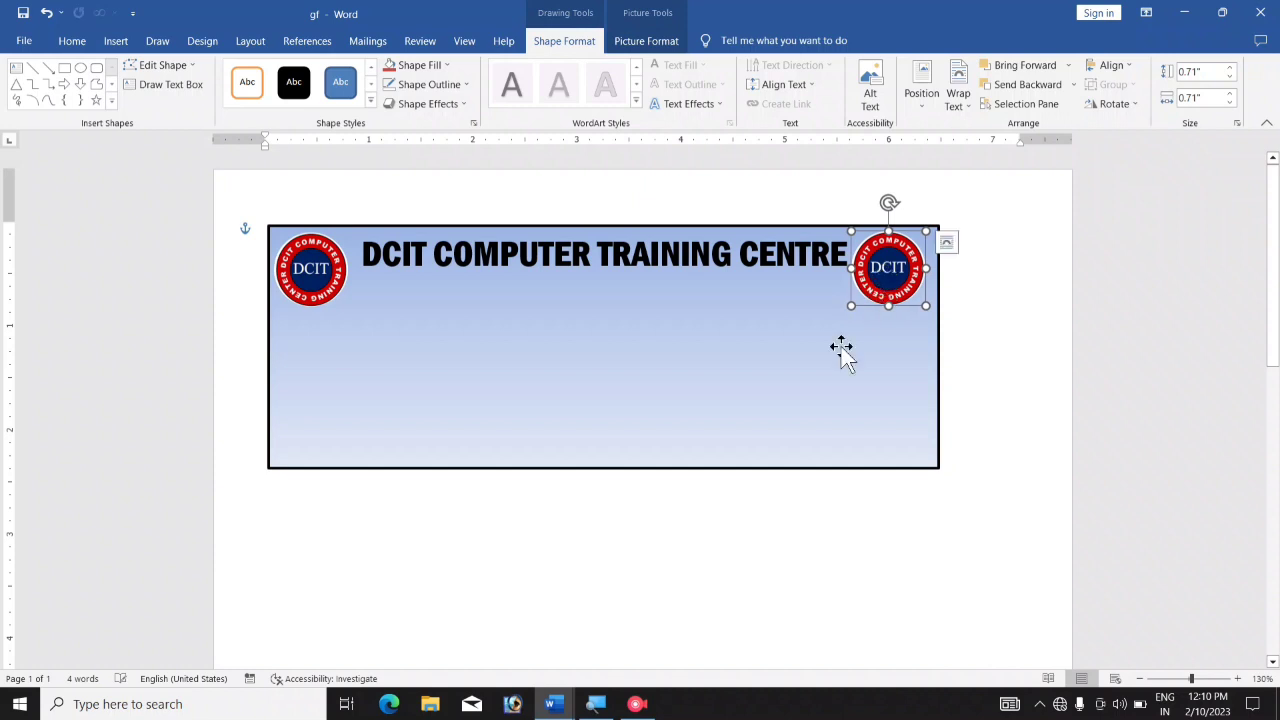
key(Right)
key(Right)
key(Right)
key(Right)
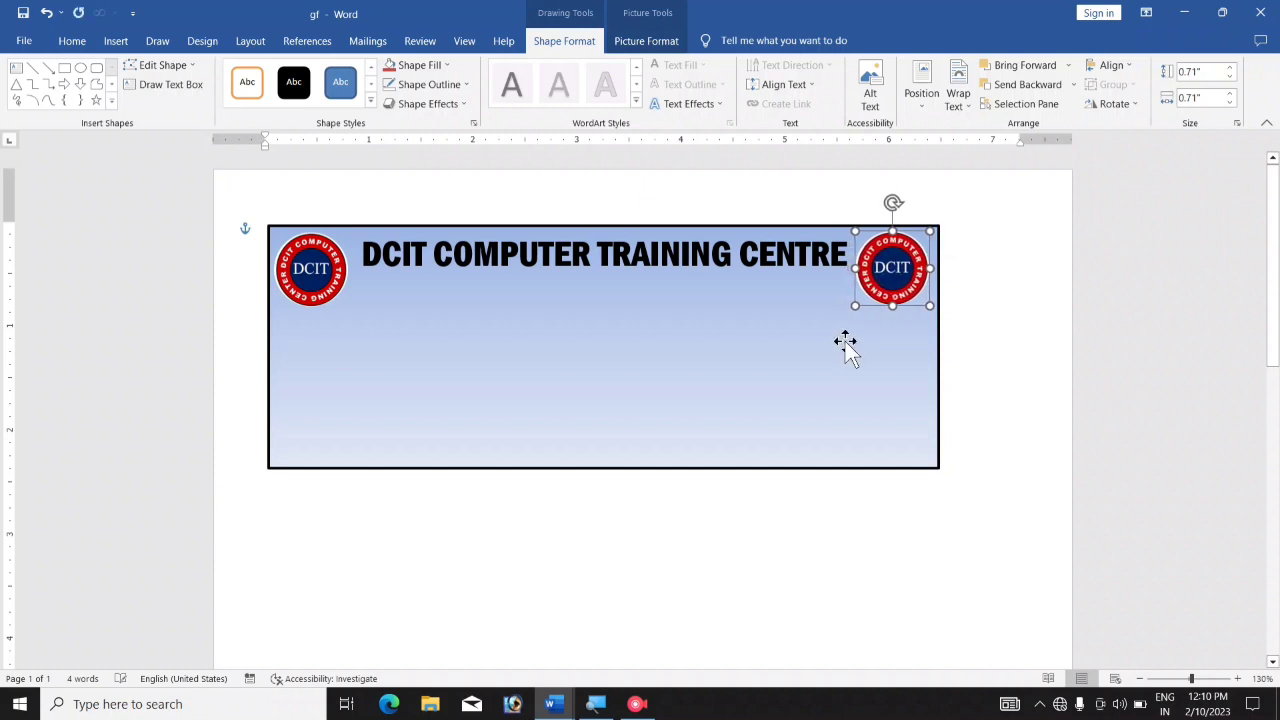
key(Right)
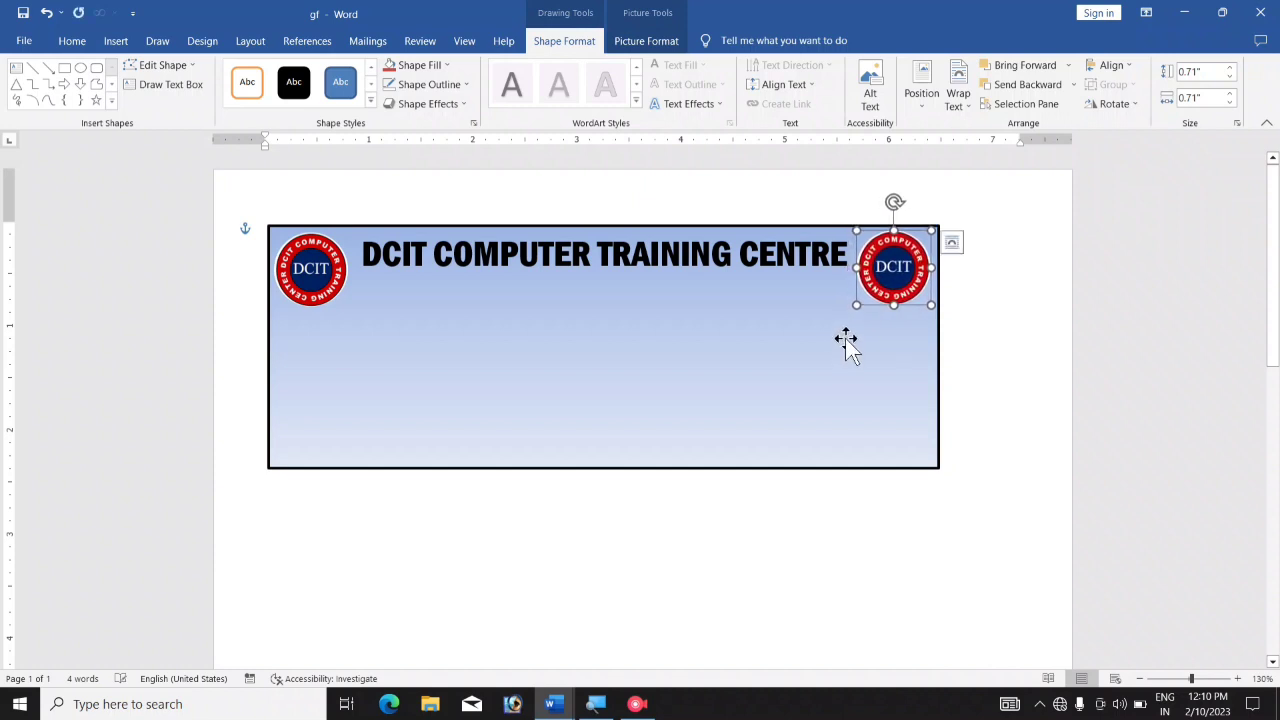
click(824, 368)
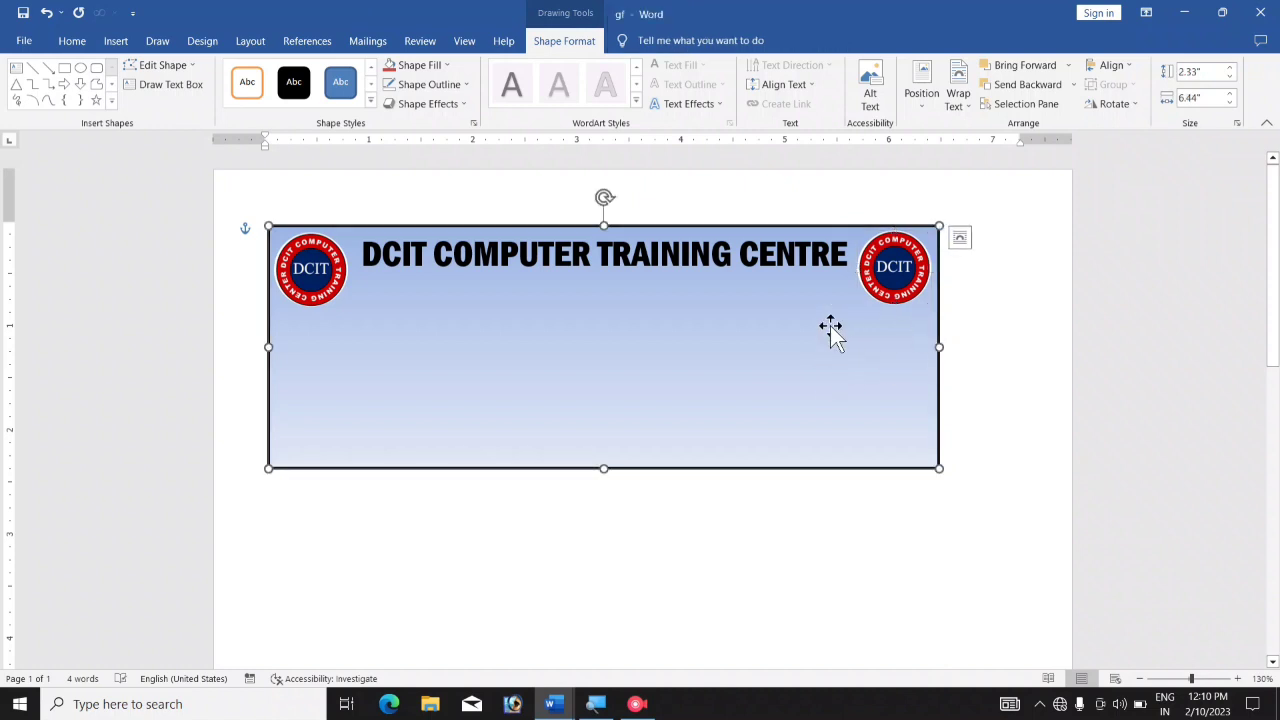
click(307, 286)
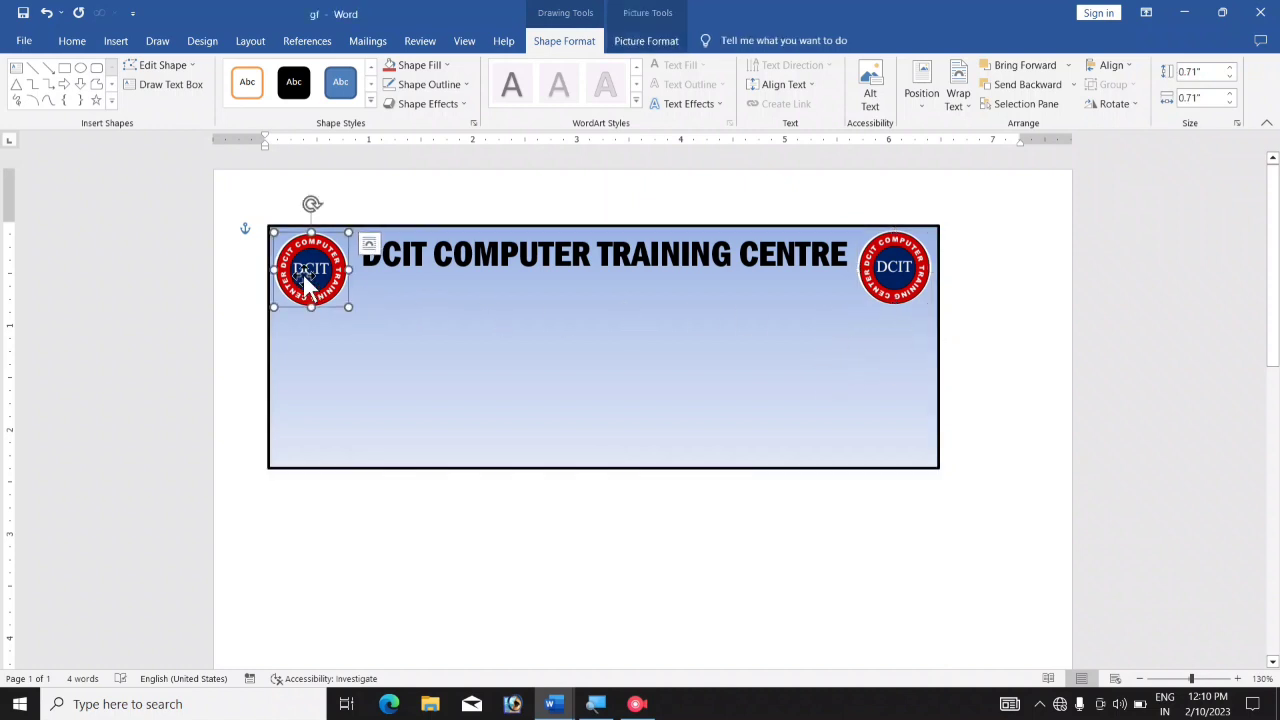
click(387, 392)
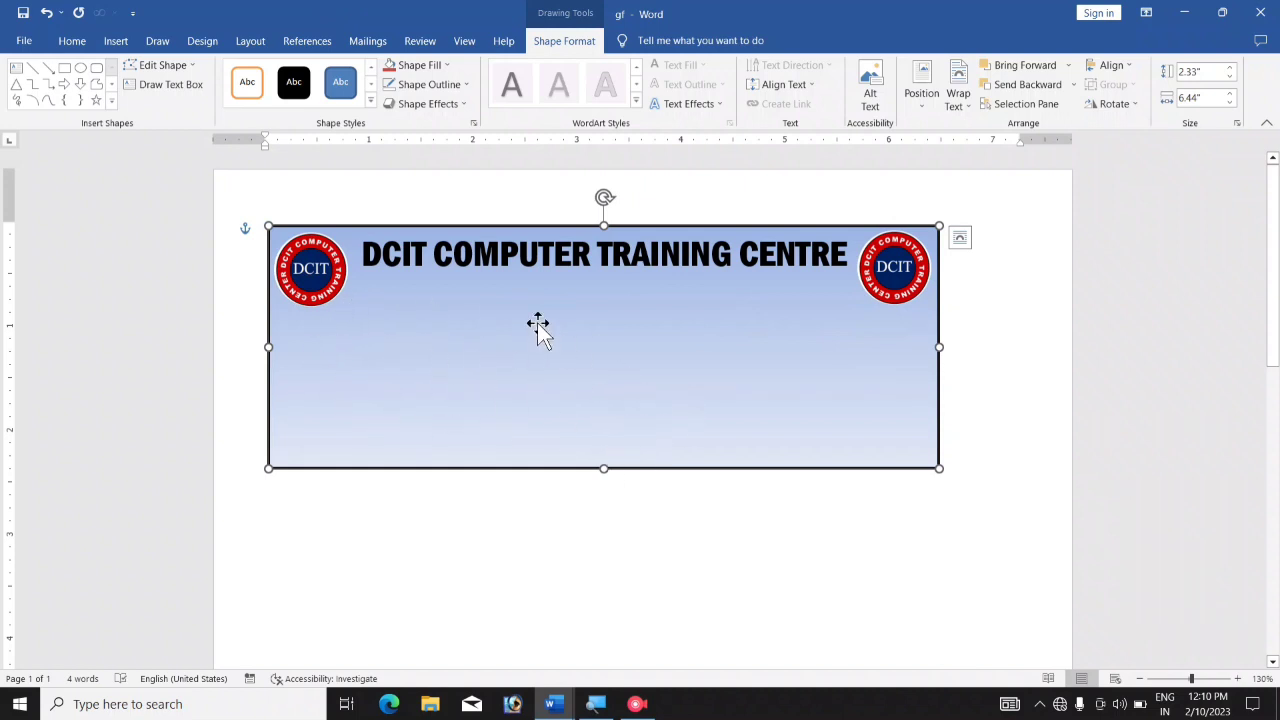
shift+click(313, 280)
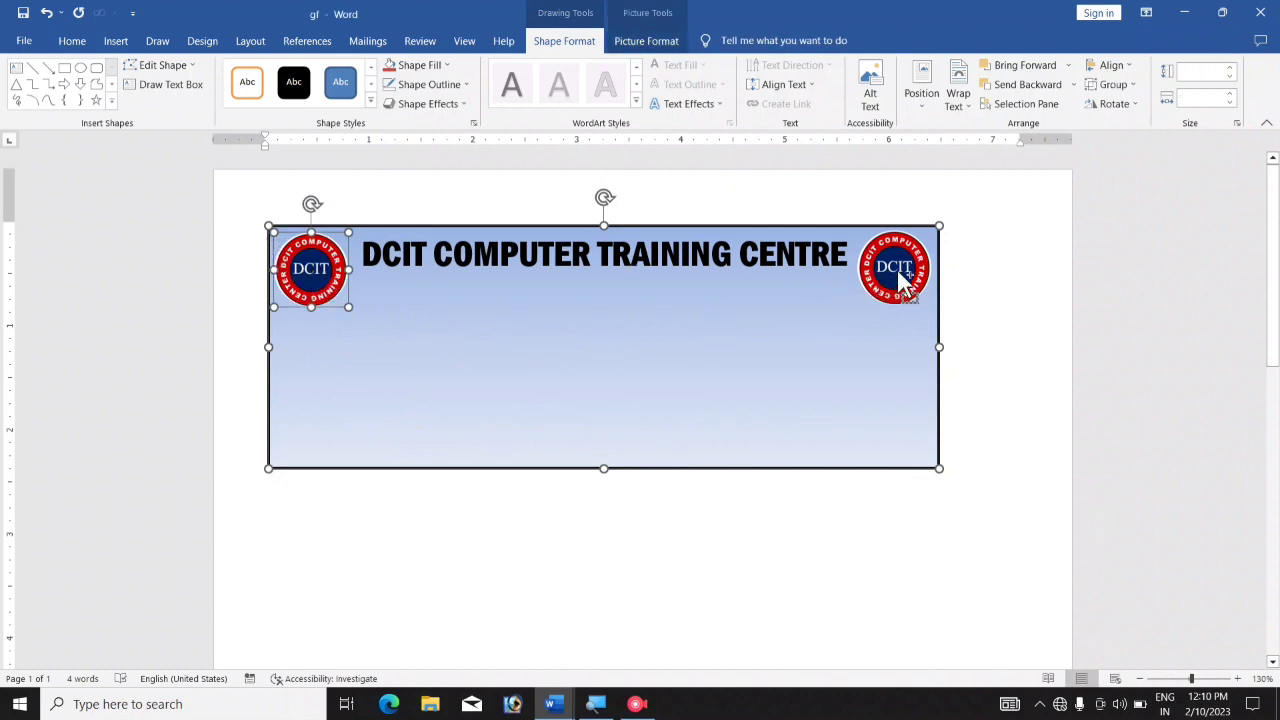
Group the heading, both circular logos and the gradient rectangle into one object and shift the group slightly up and left.
click(553, 257)
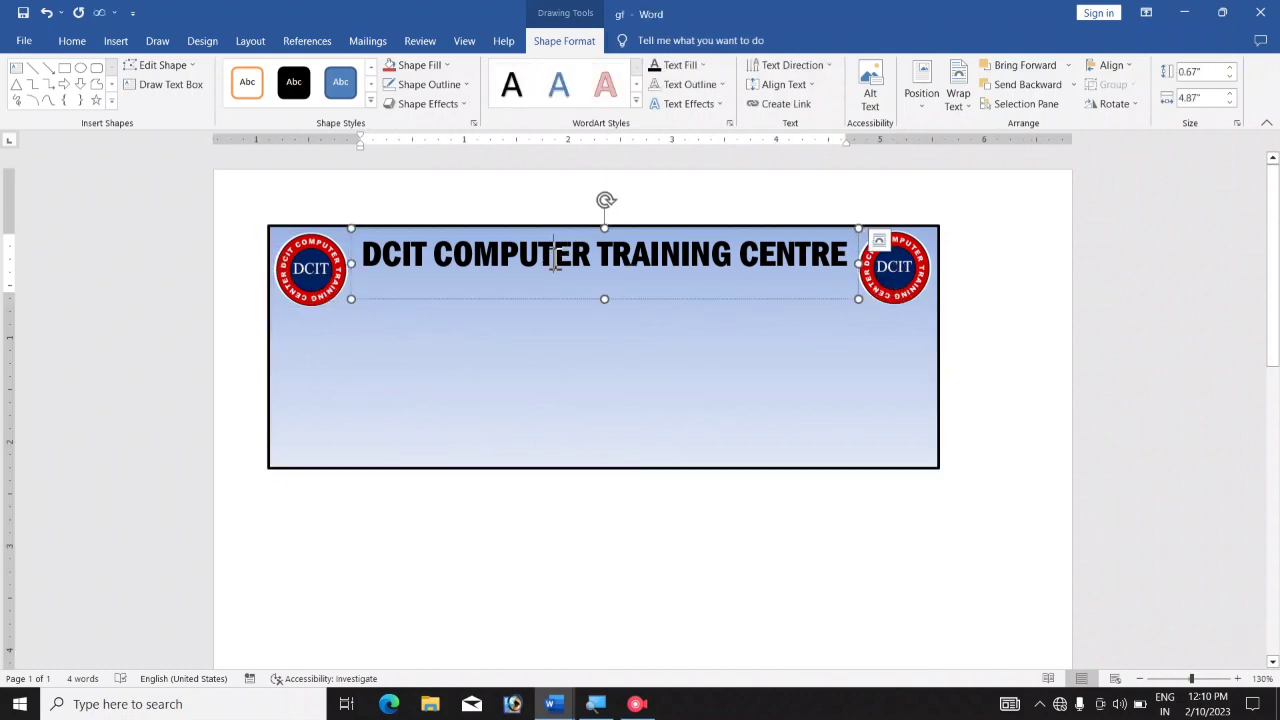
shift+click(315, 284)
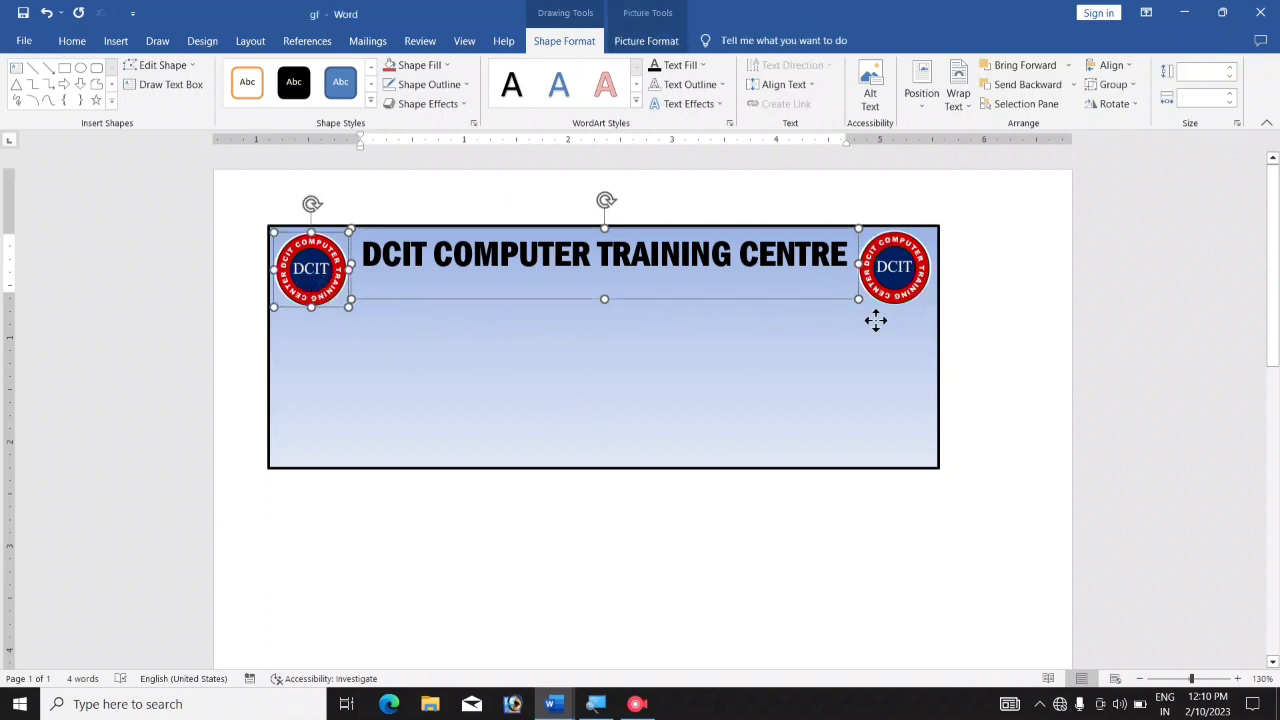
shift+click(908, 298)
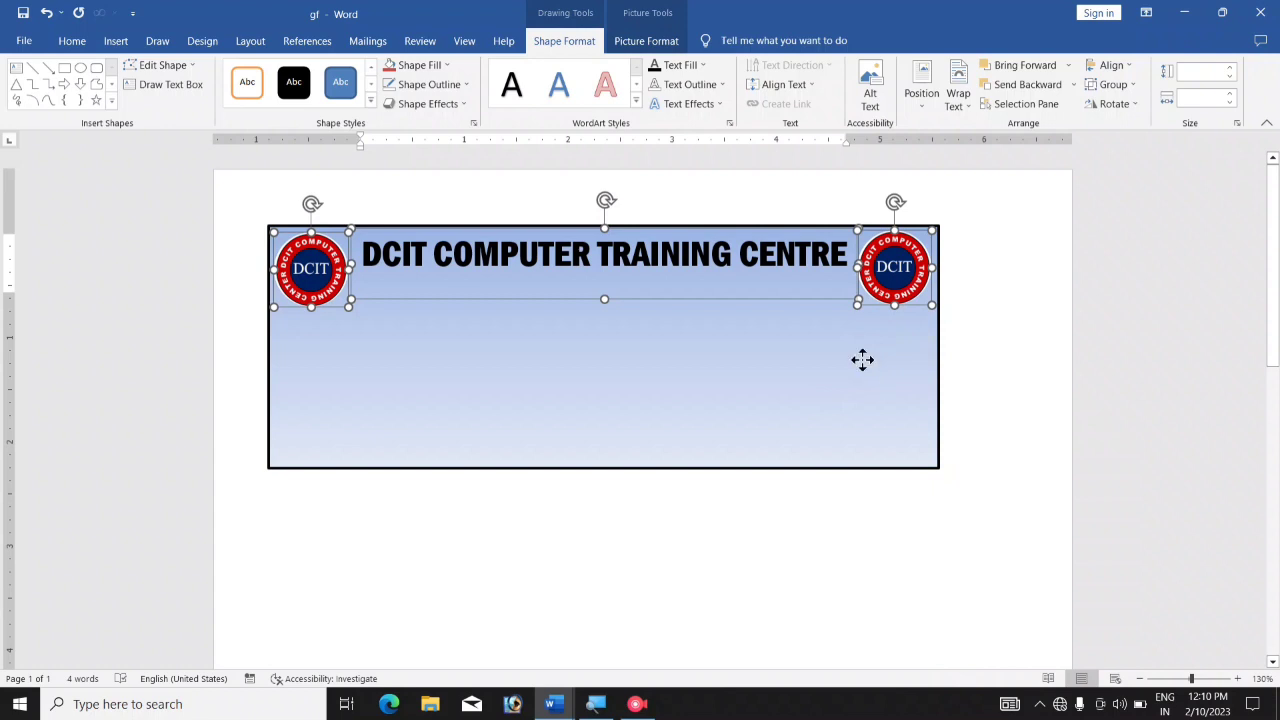
shift+click(623, 400)
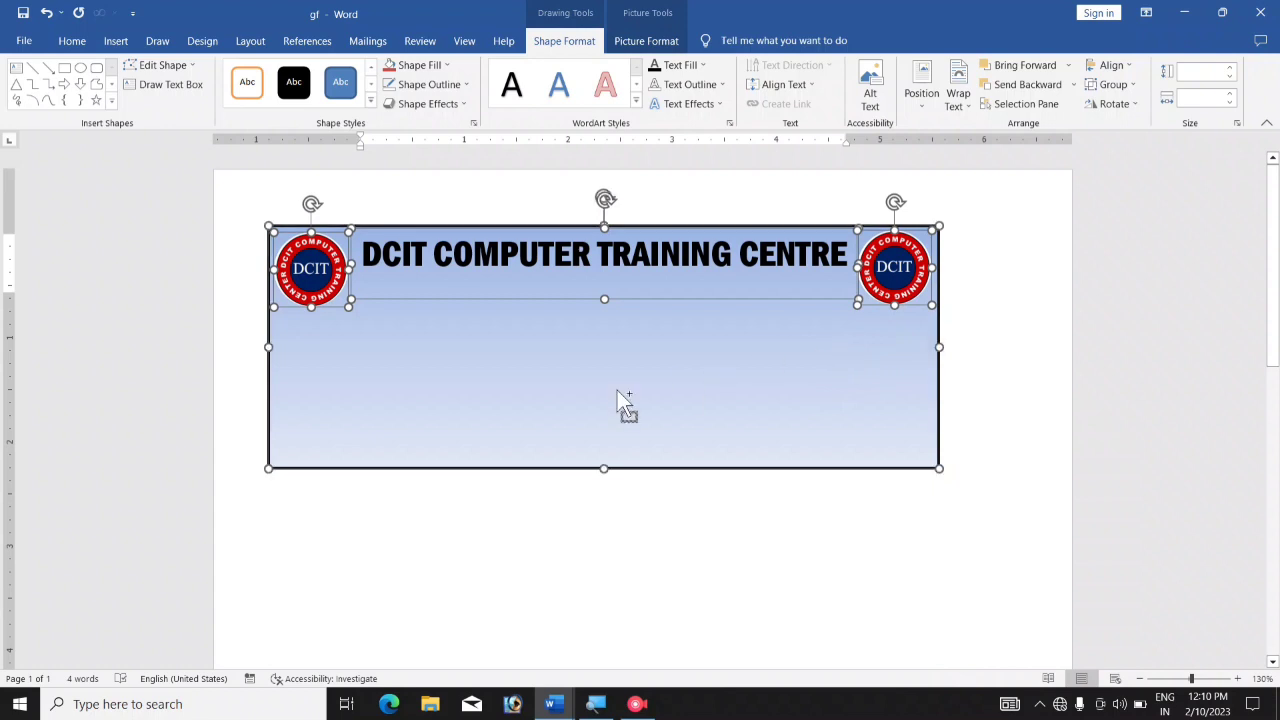
right_click(510, 381)
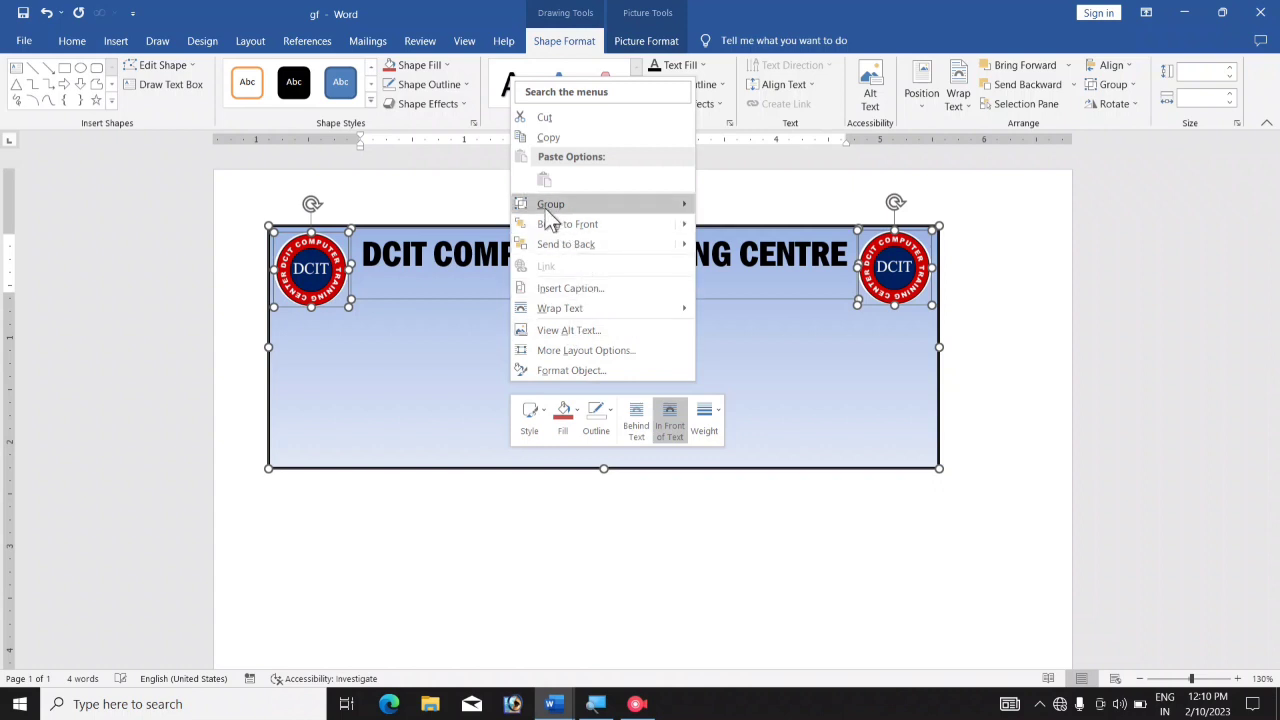
mouse_move(686, 206)
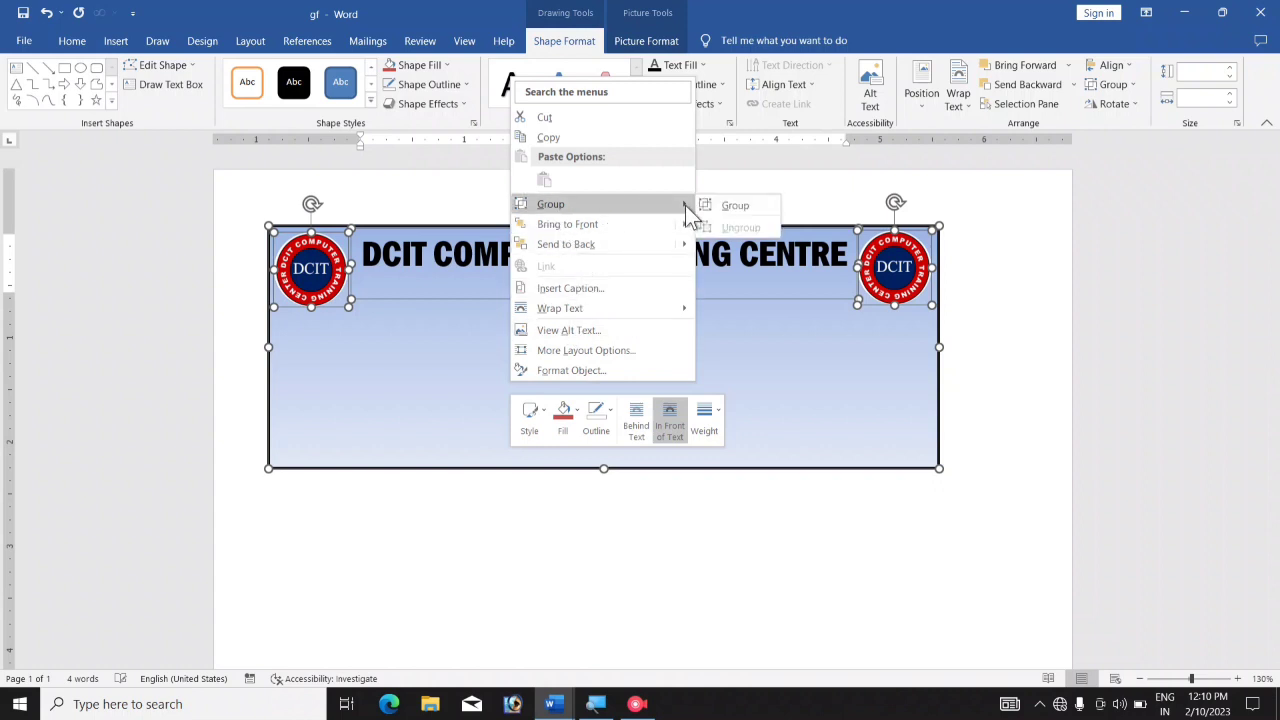
click(737, 205)
mouse_move(581, 373)
mouse_down()
mouse_move(653, 423)
mouse_move(571, 354)
mouse_move(586, 400)
mouse_move(529, 389)
mouse_move(643, 366)
mouse_move(551, 400)
mouse_move(631, 346)
mouse_move(560, 366)
mouse_move(561, 388)
mouse_move(574, 363)
mouse_move(611, 369)
mouse_move(584, 358)
mouse_move(571, 369)
mouse_move(614, 369)
mouse_move(577, 371)
mouse_up()
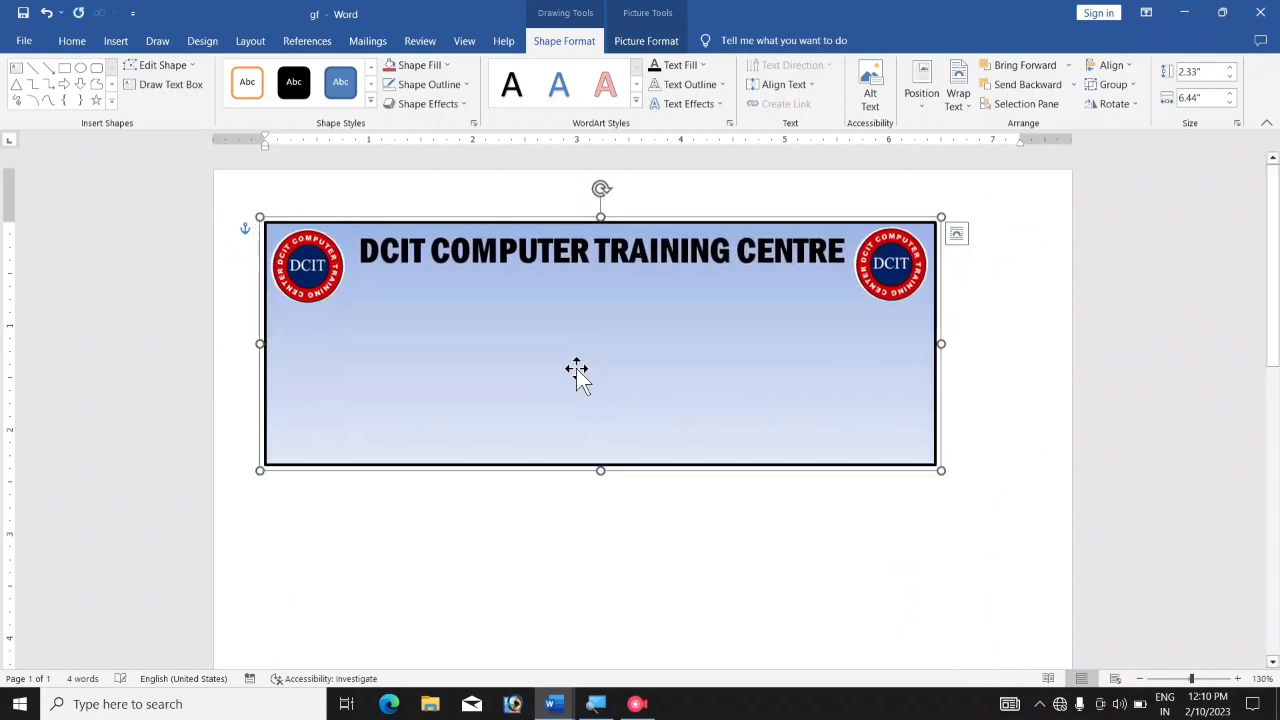
click(534, 537)
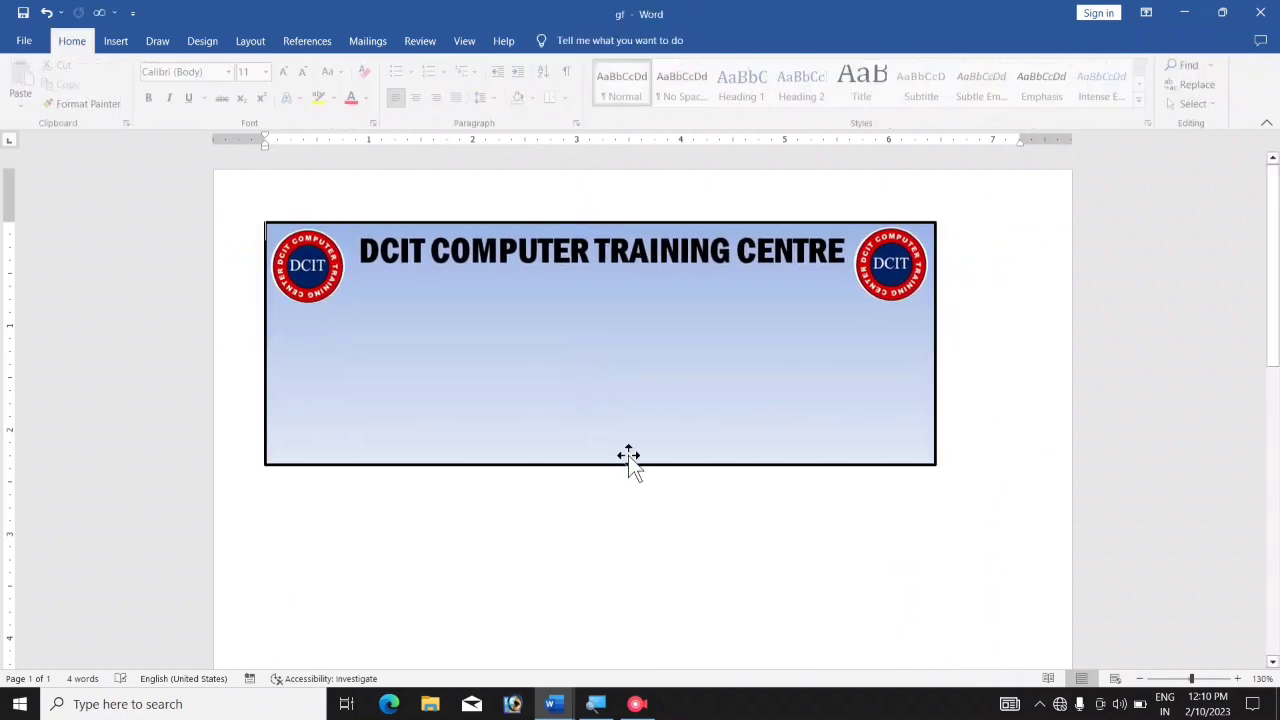
Duplicate the DCIT COMPUTER TRAINING CENTRE heading and place the copy directly below the original, between the two logos.
click(513, 256)
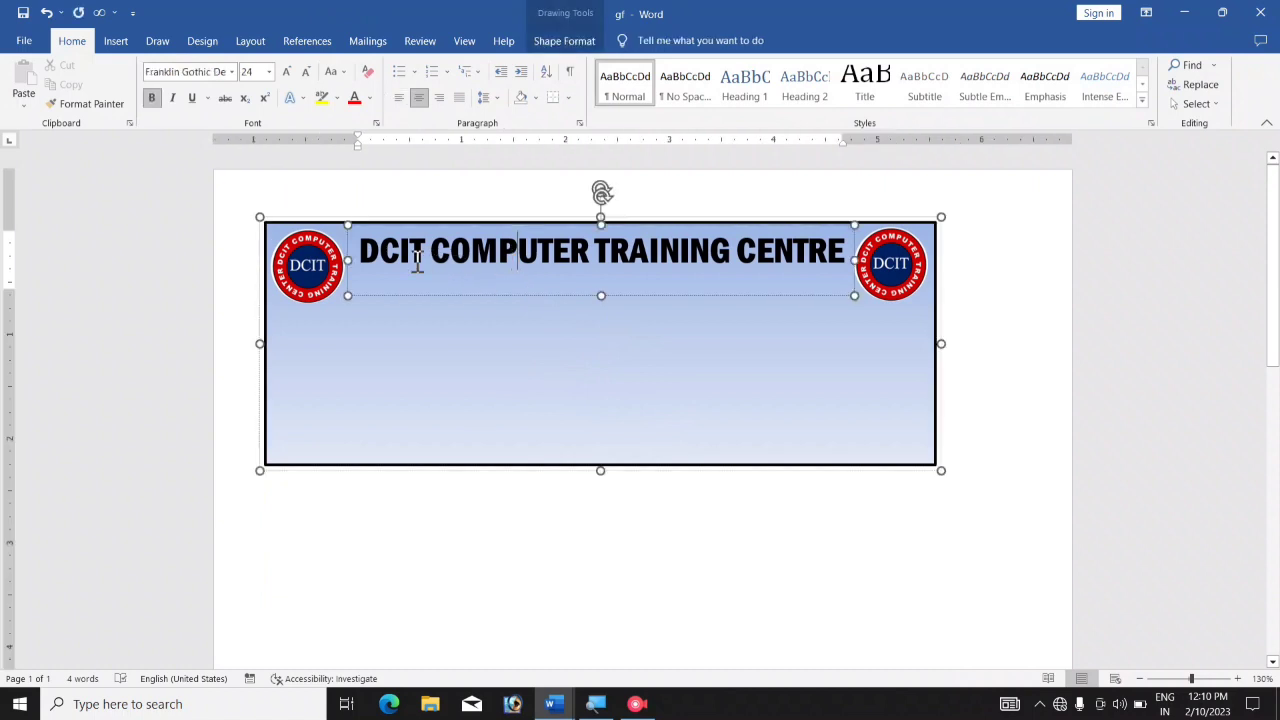
click(491, 298)
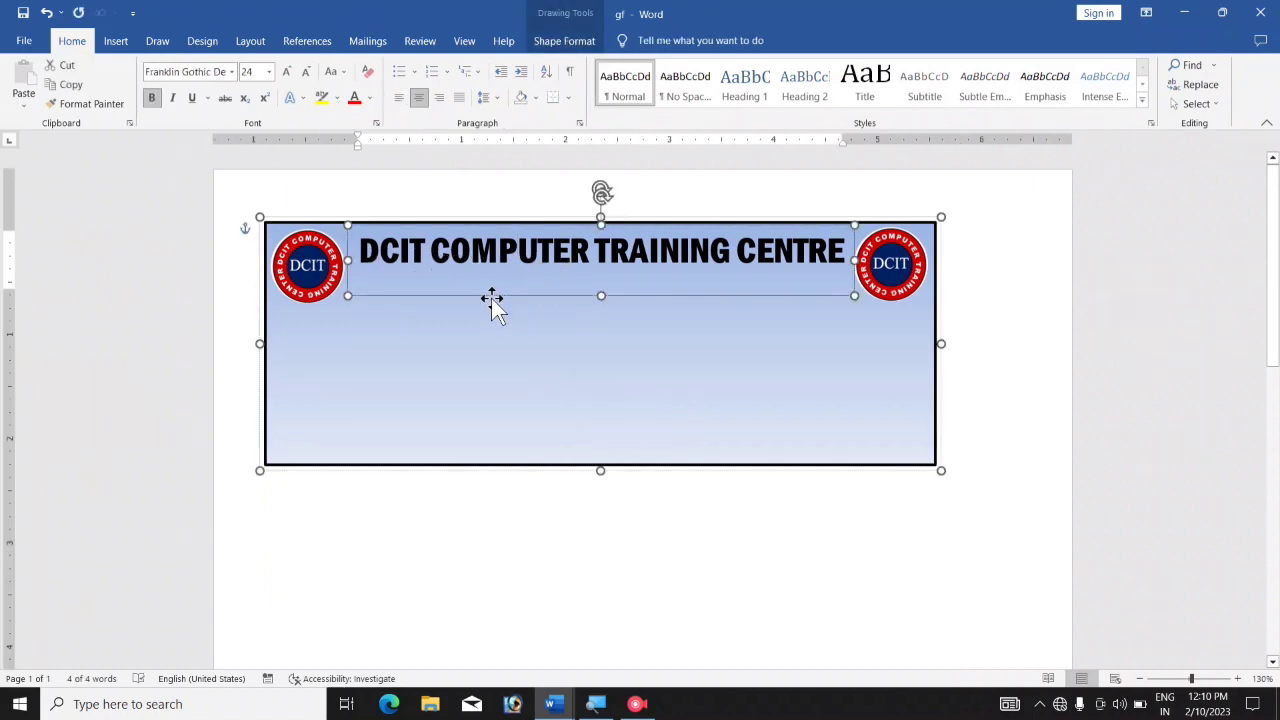
key(ctrl+d)
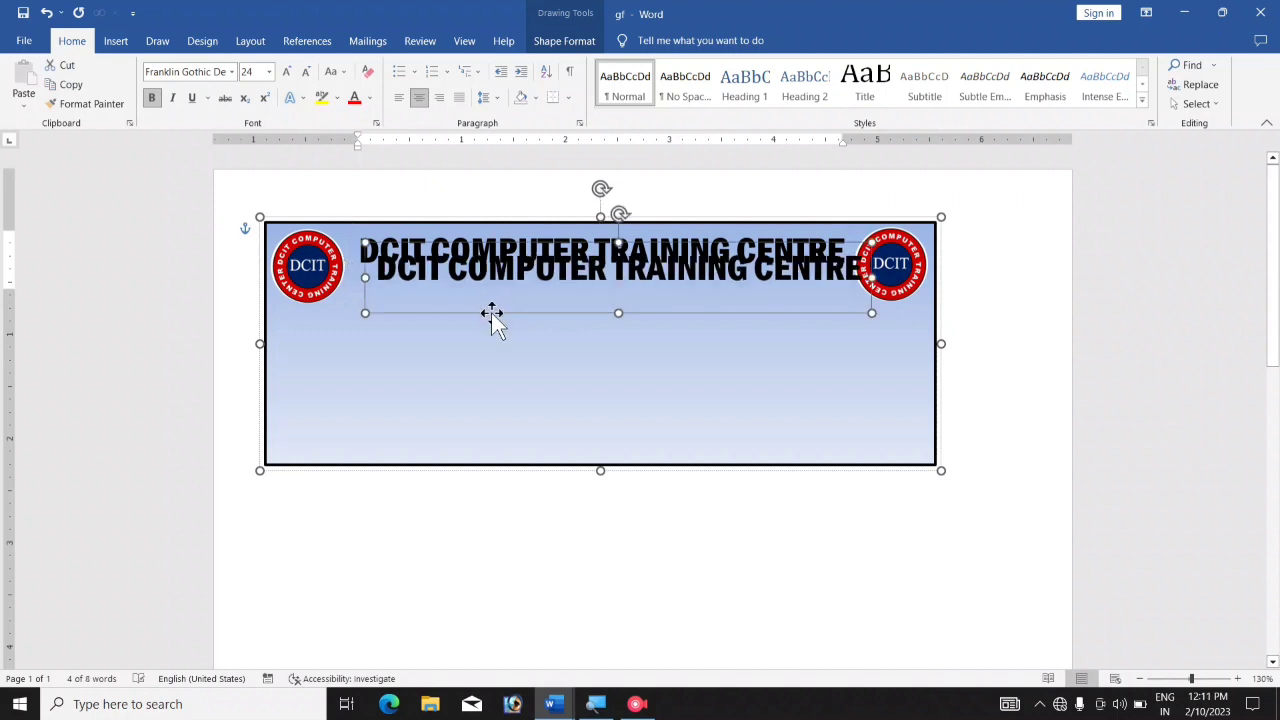
drag(491, 313, 483, 340)
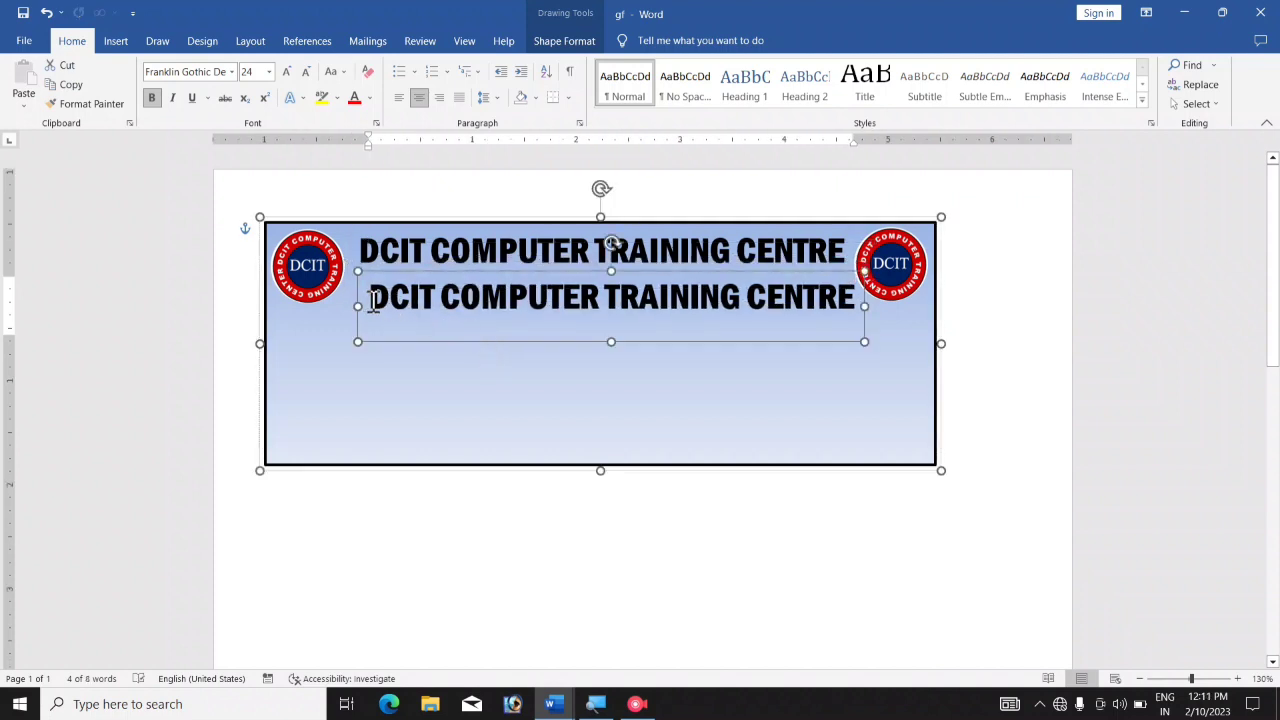
Replace the duplicated heading's text with the centre's address line, starting with the label "Add:-".
drag(372, 300, 840, 323)
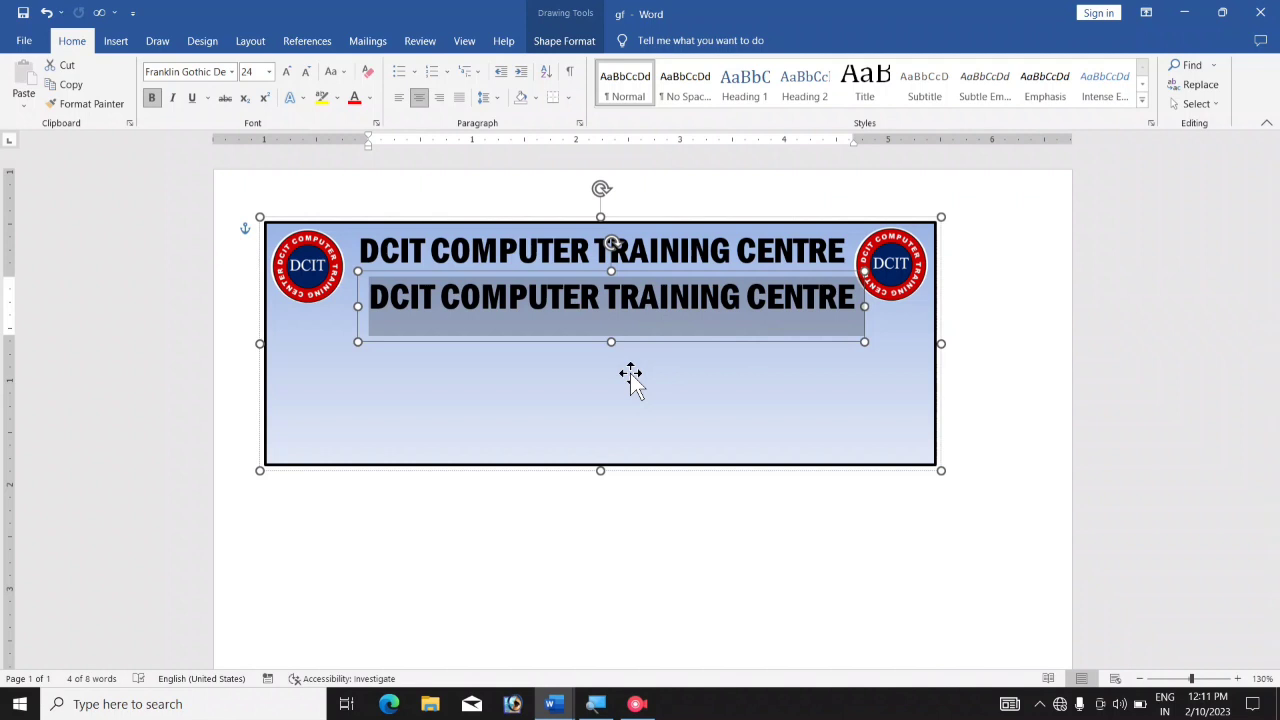
text(A)
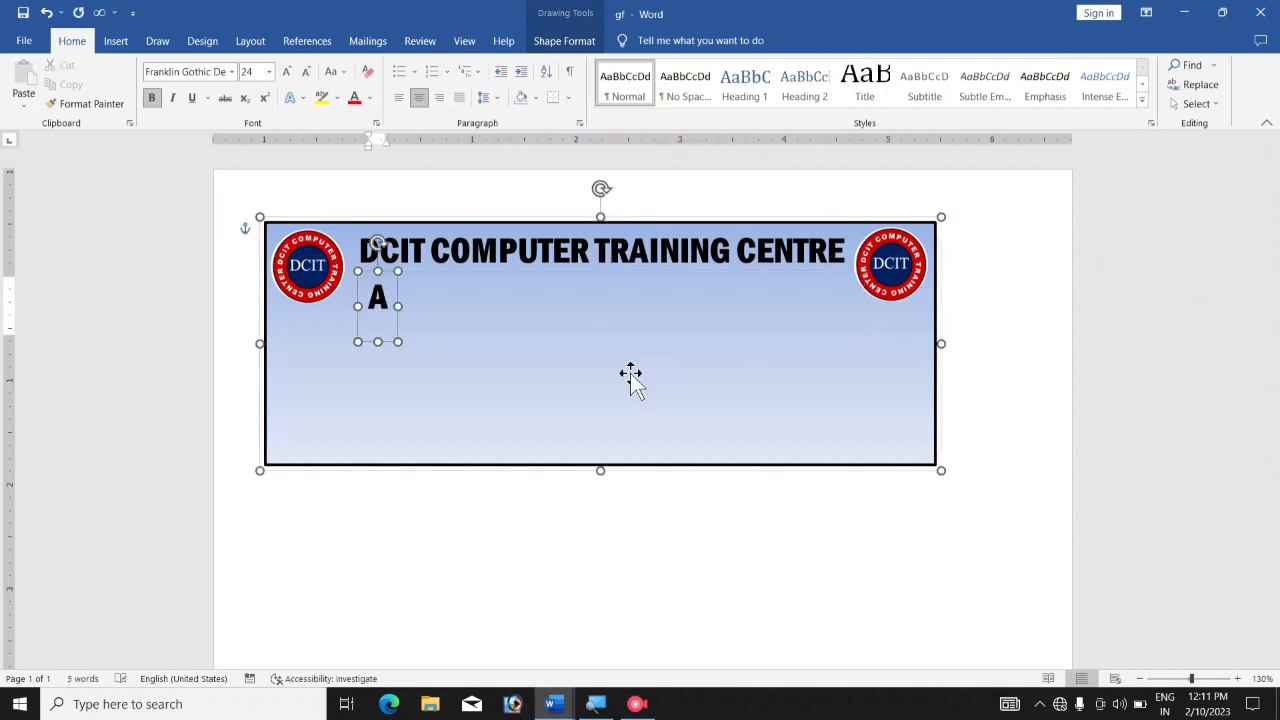
text(ddd)
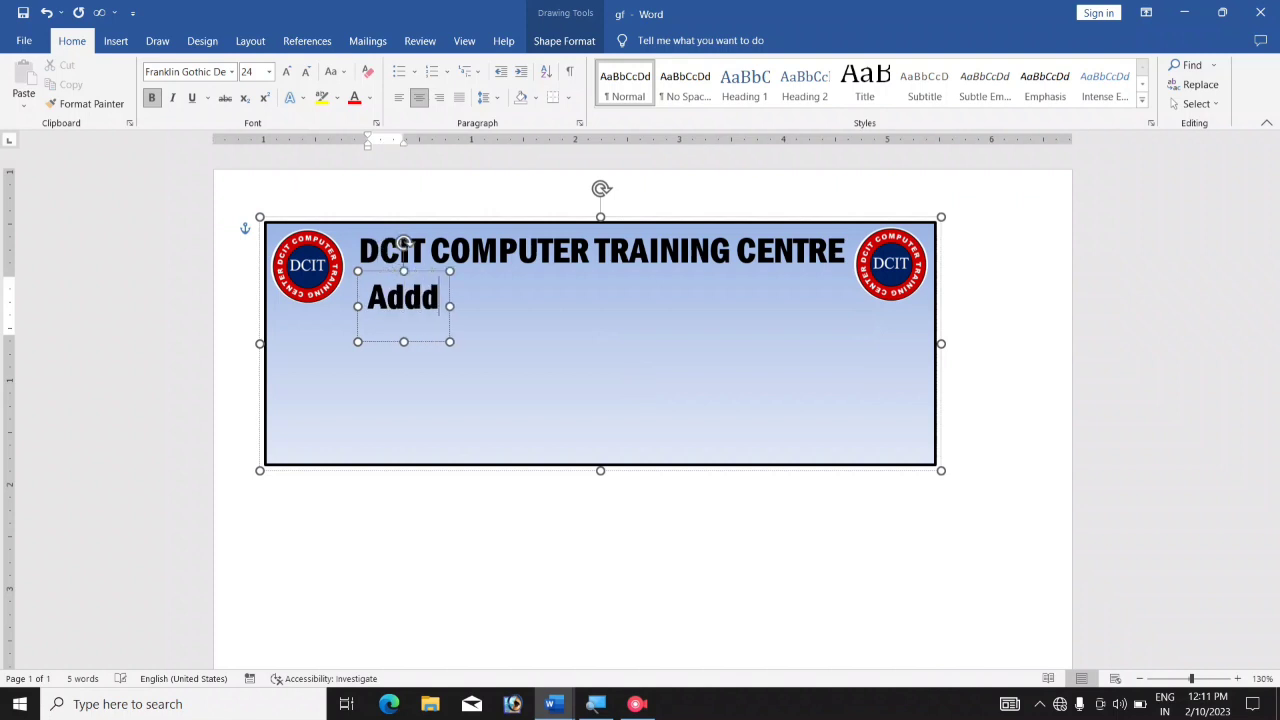
key(BackSpace)
text(:)
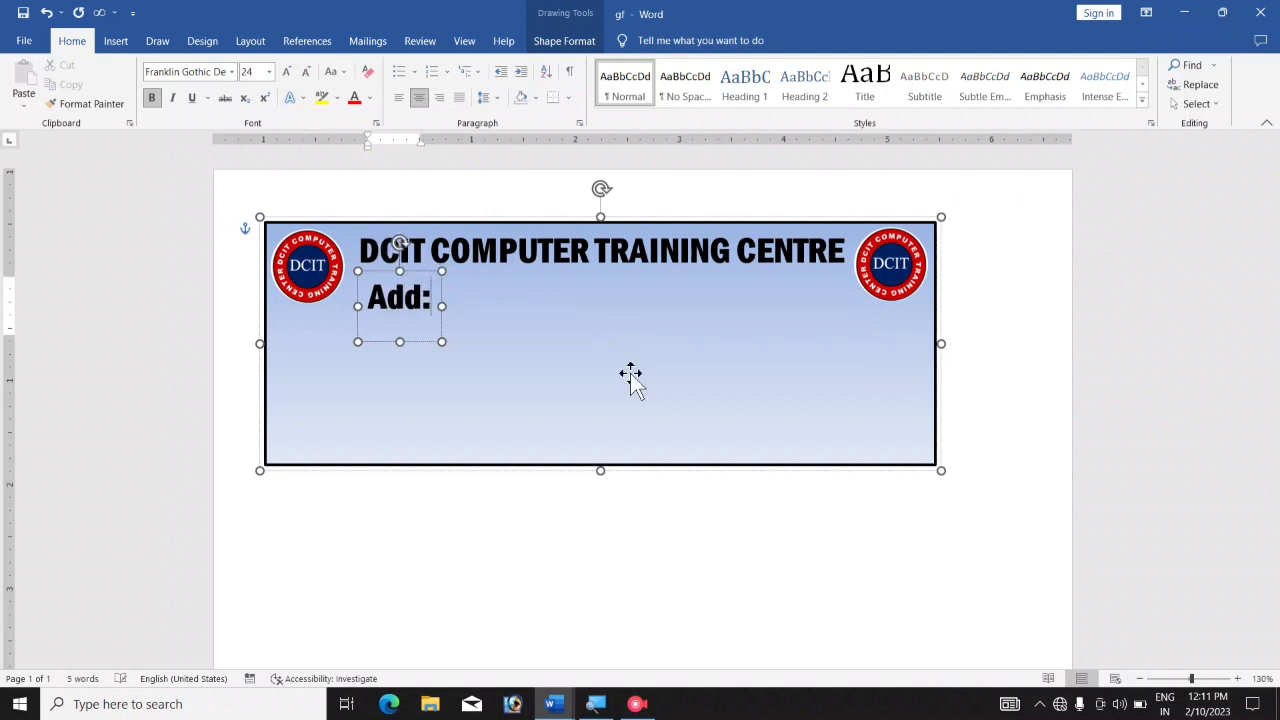
text(- Nal)
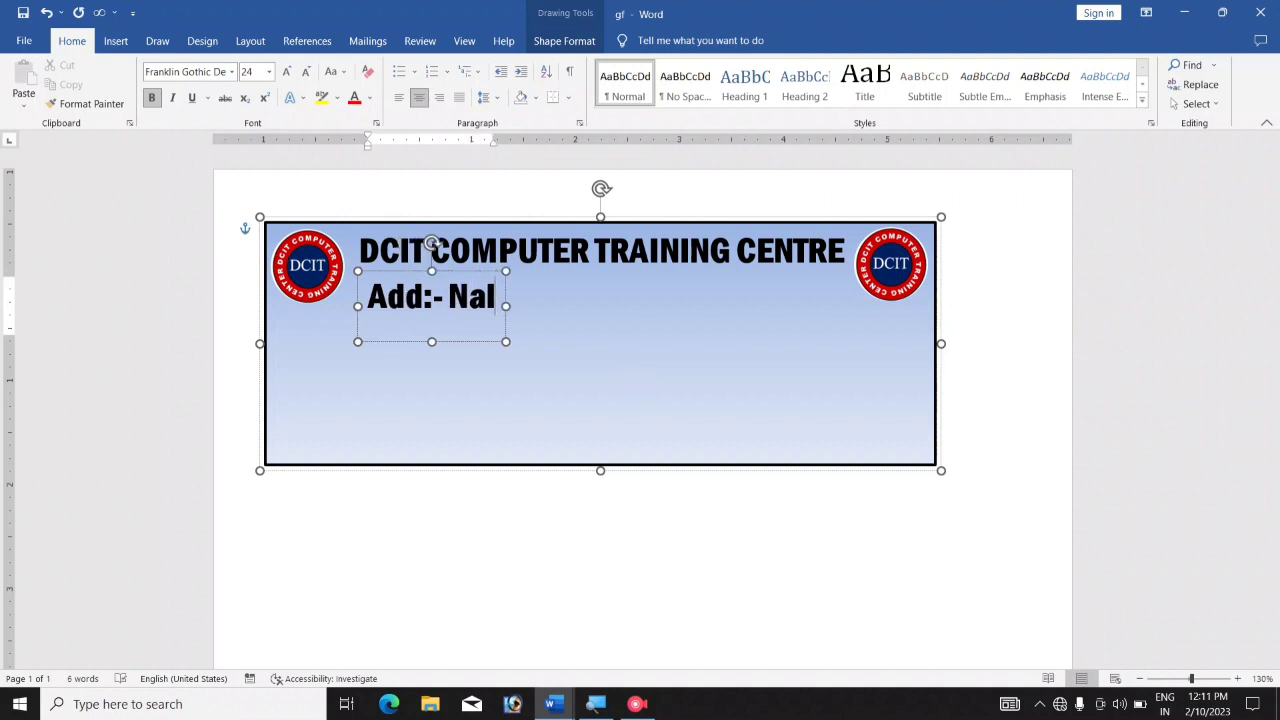
text(anda Mo)
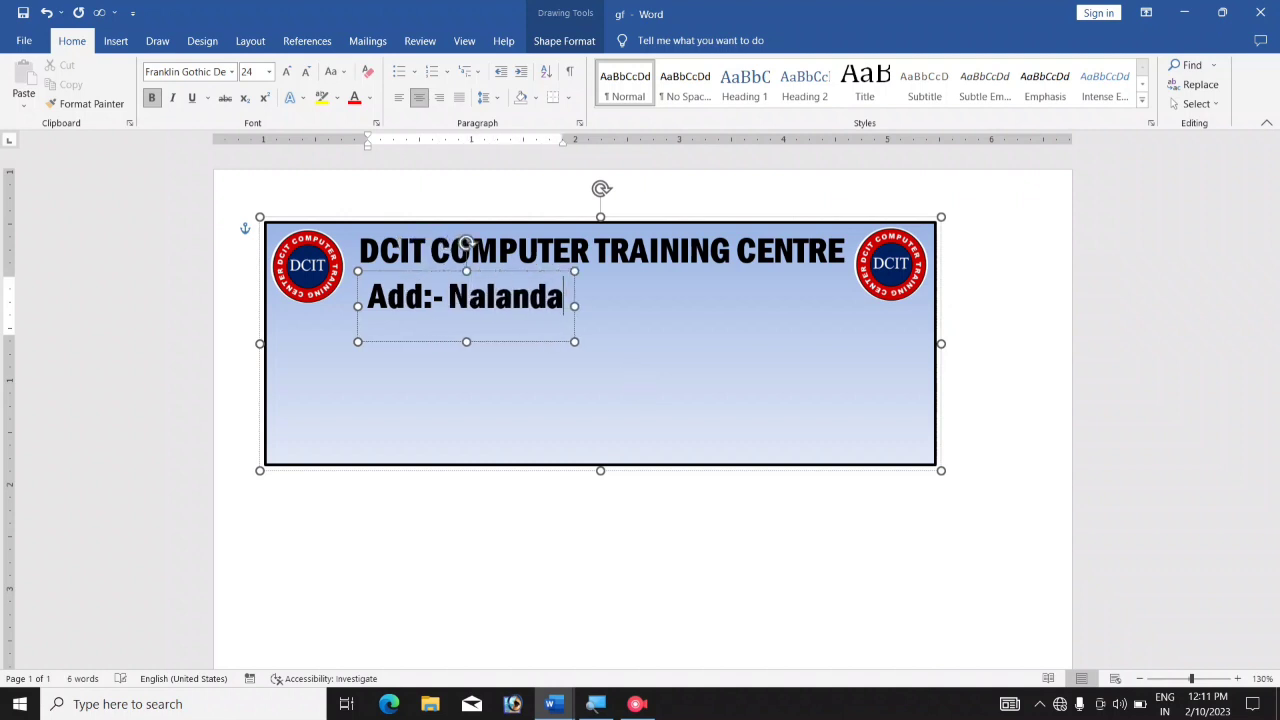
text(re)
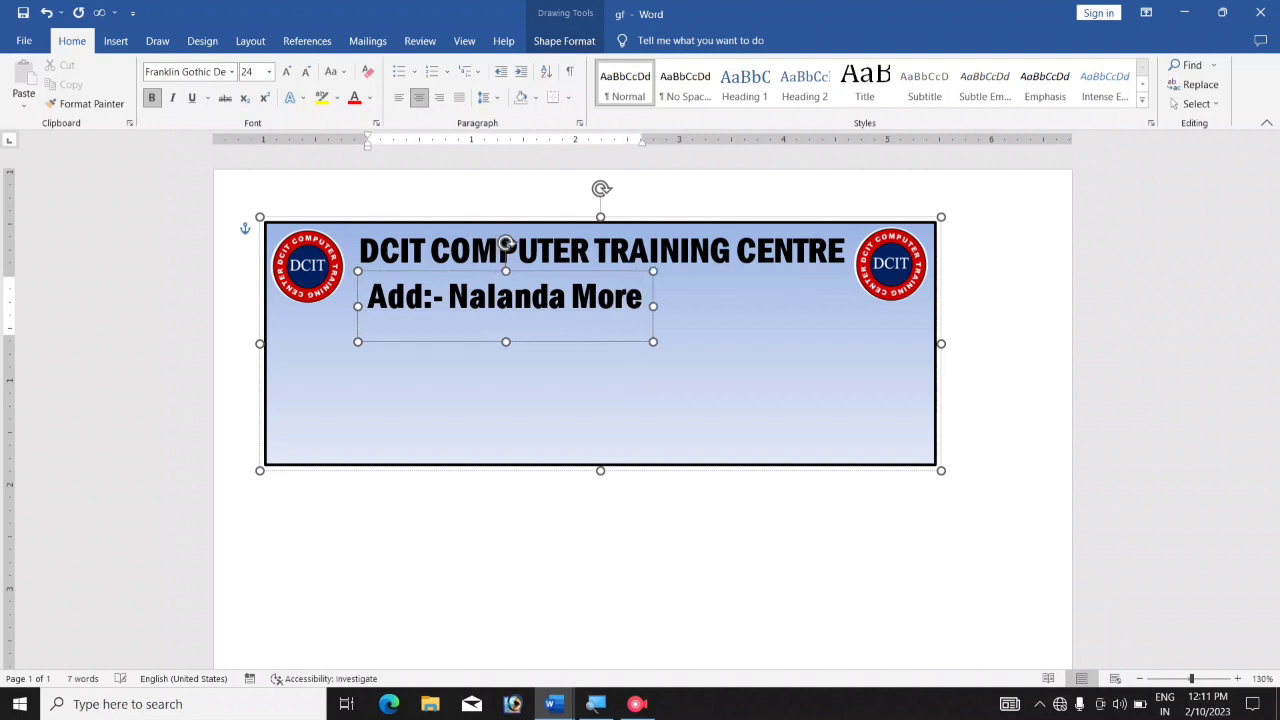
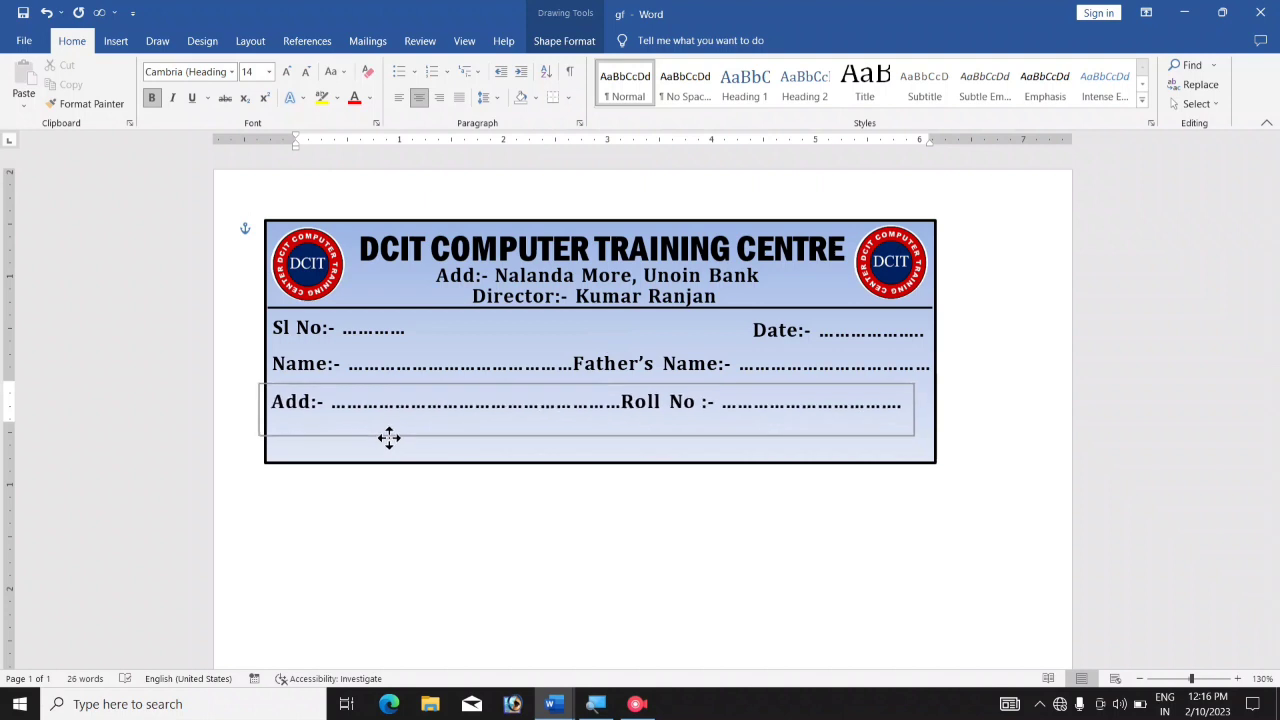
Duplicate the "Sl No:-" text box and place the copy below the "Add:-" line near the rectangle's lower-left corner.
click(372, 330)
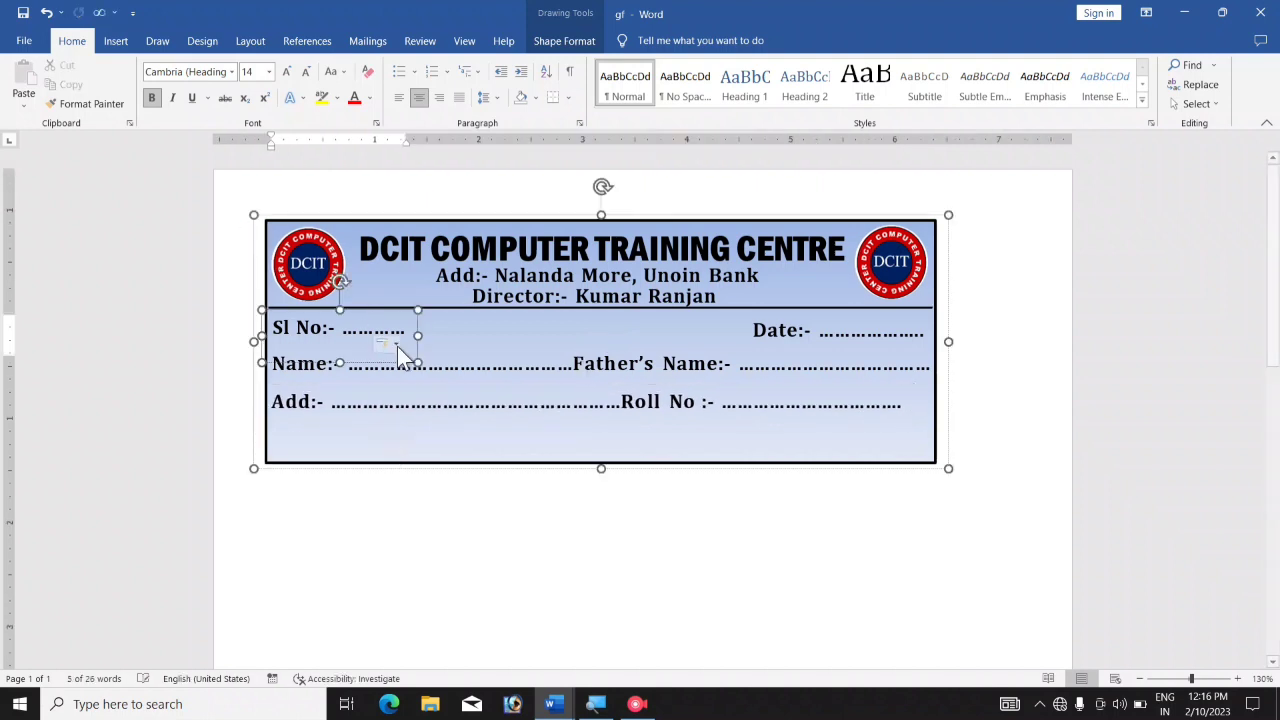
click(418, 352)
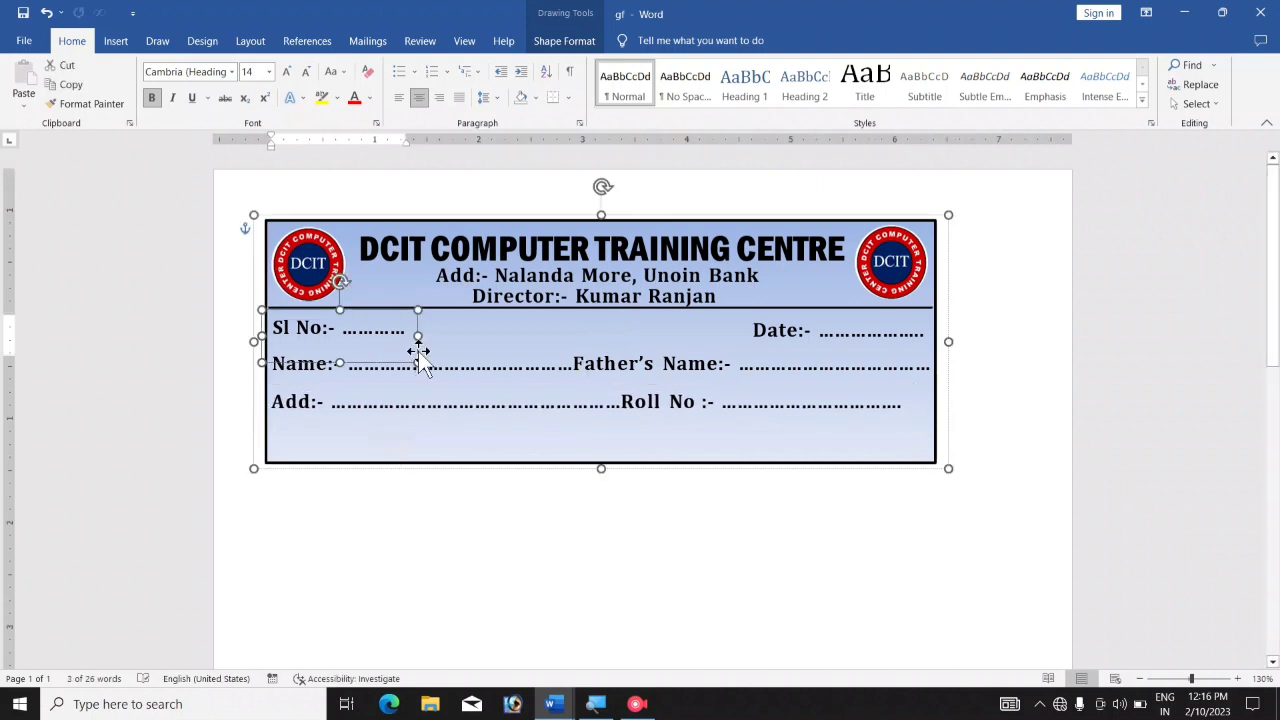
drag(418, 352, 429, 449)
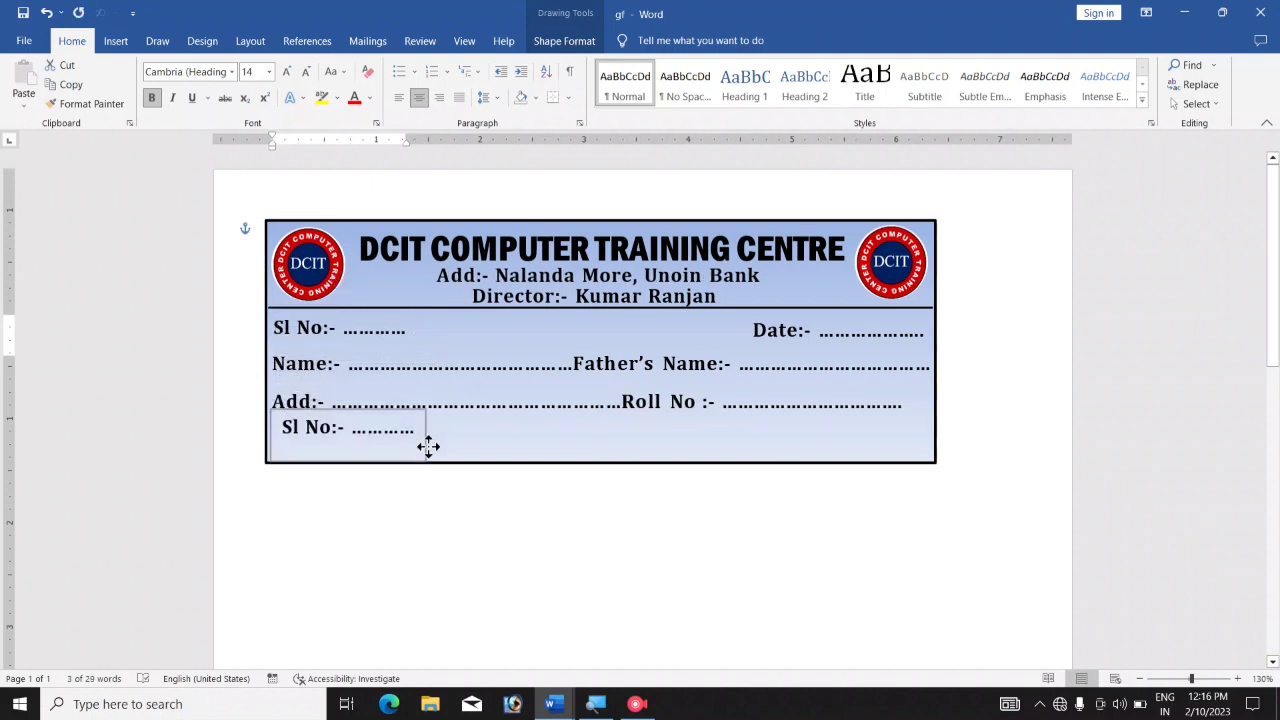
Replace the copied box's text with "Total Amount :- Rs" followed by a dotted line reaching about the middle of the form.
drag(281, 433, 428, 445)
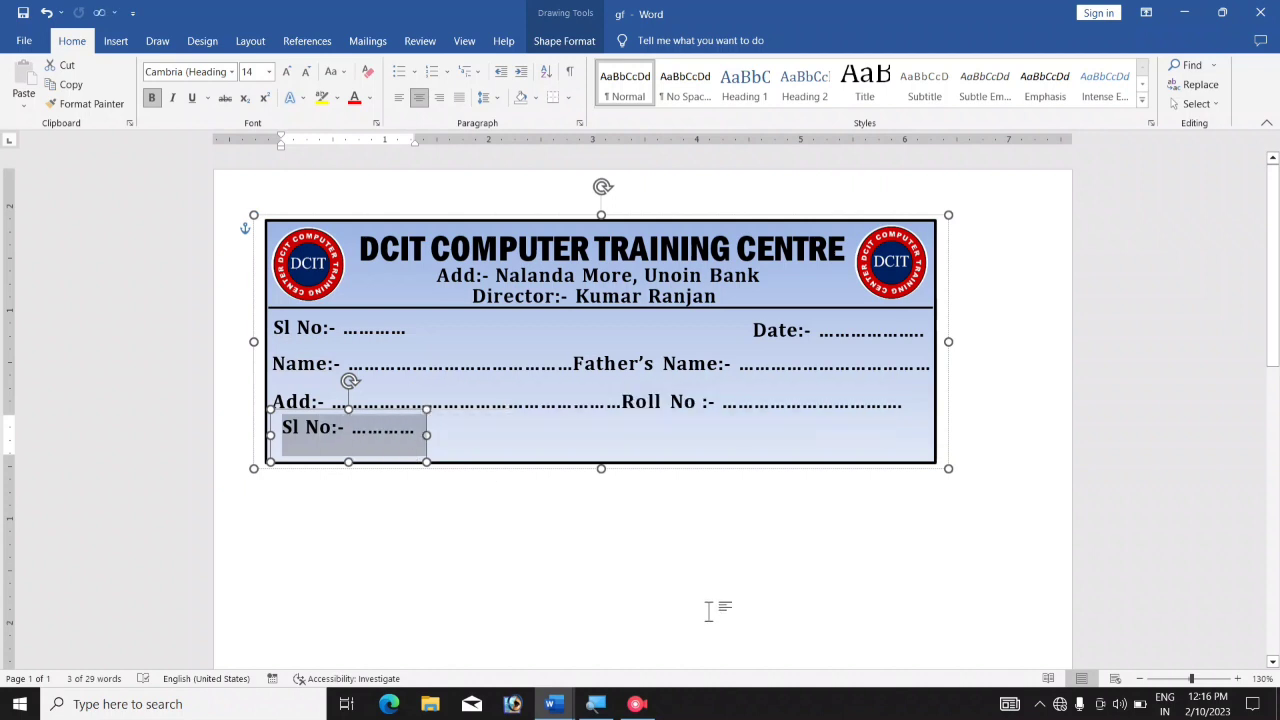
text(T)
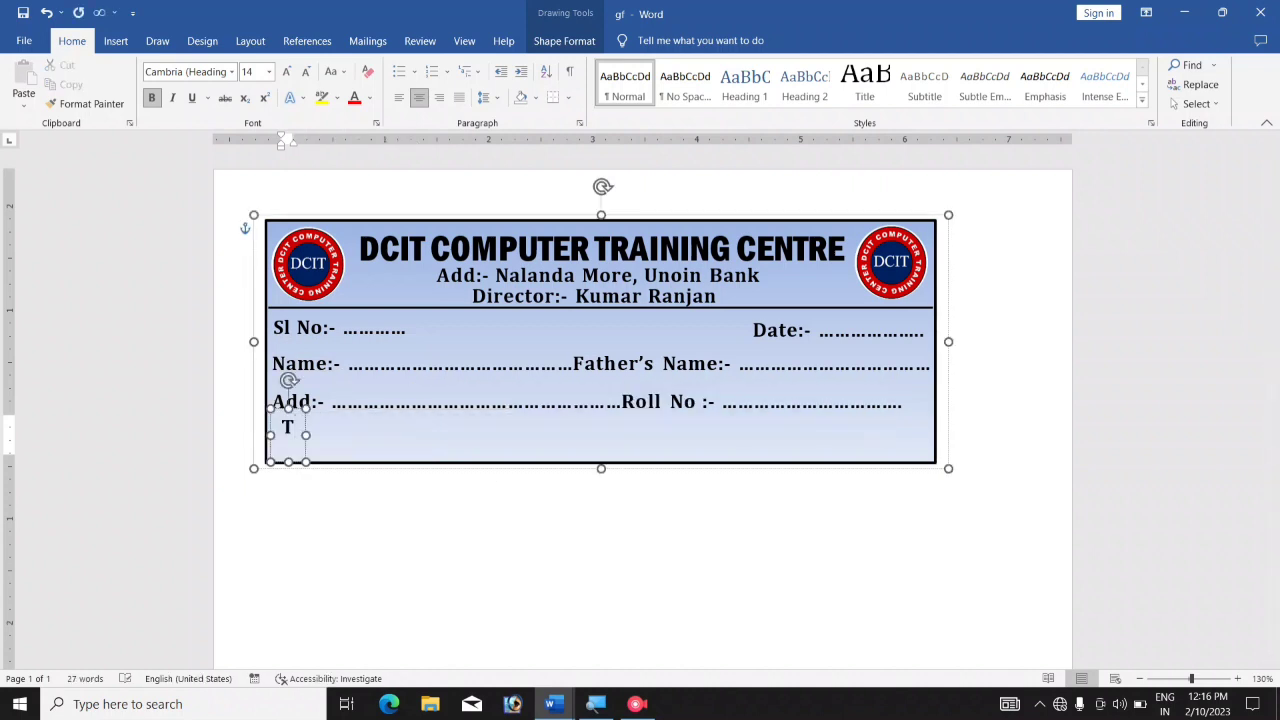
text(otal Amoui)
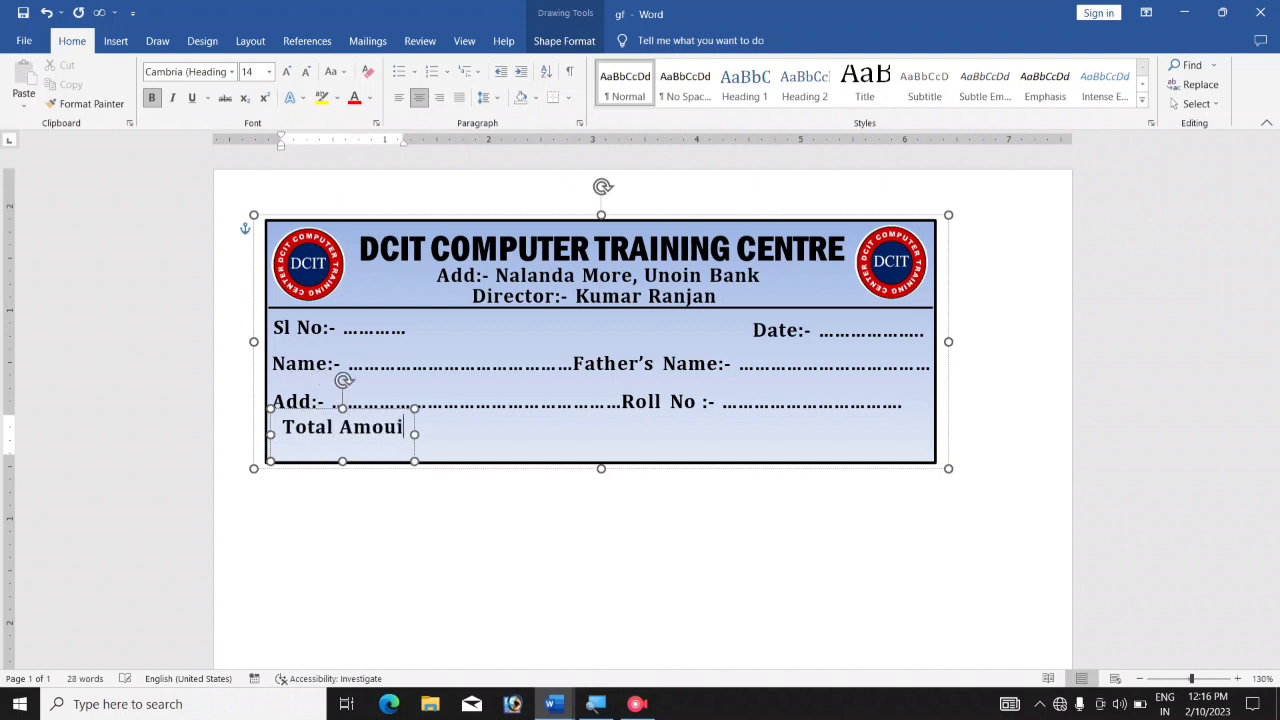
key(BackSpace)
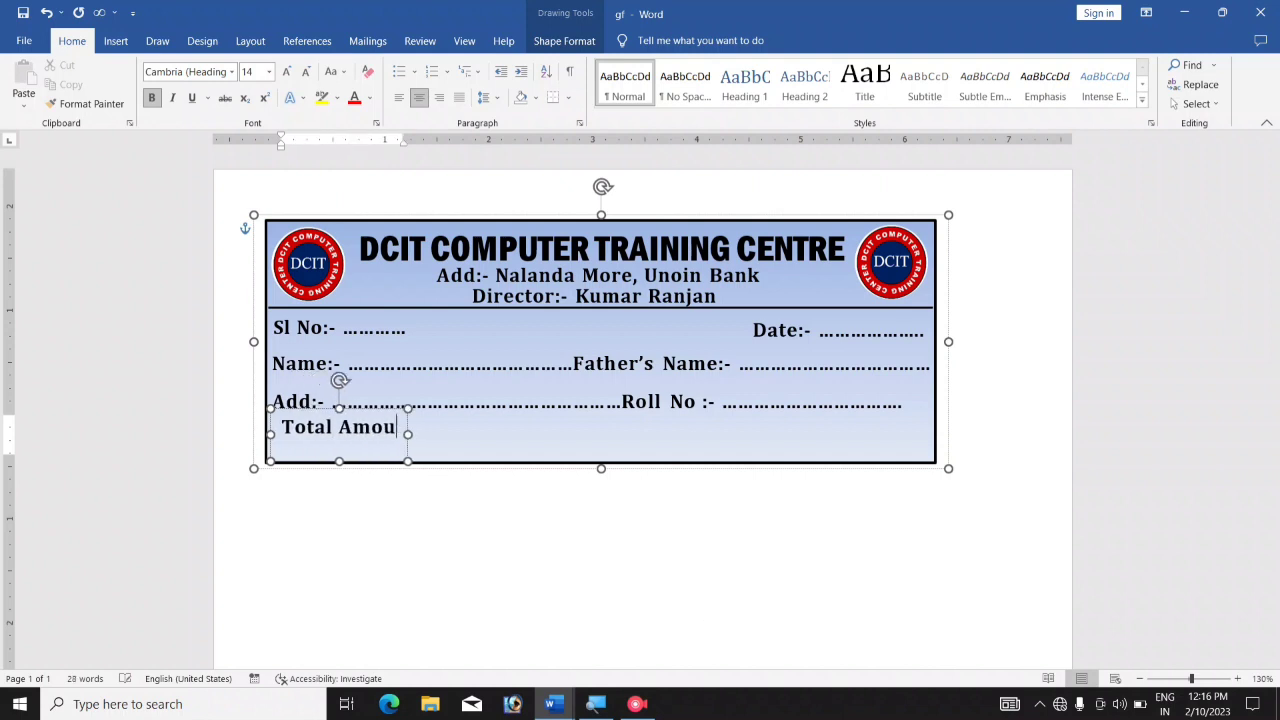
text(nt)
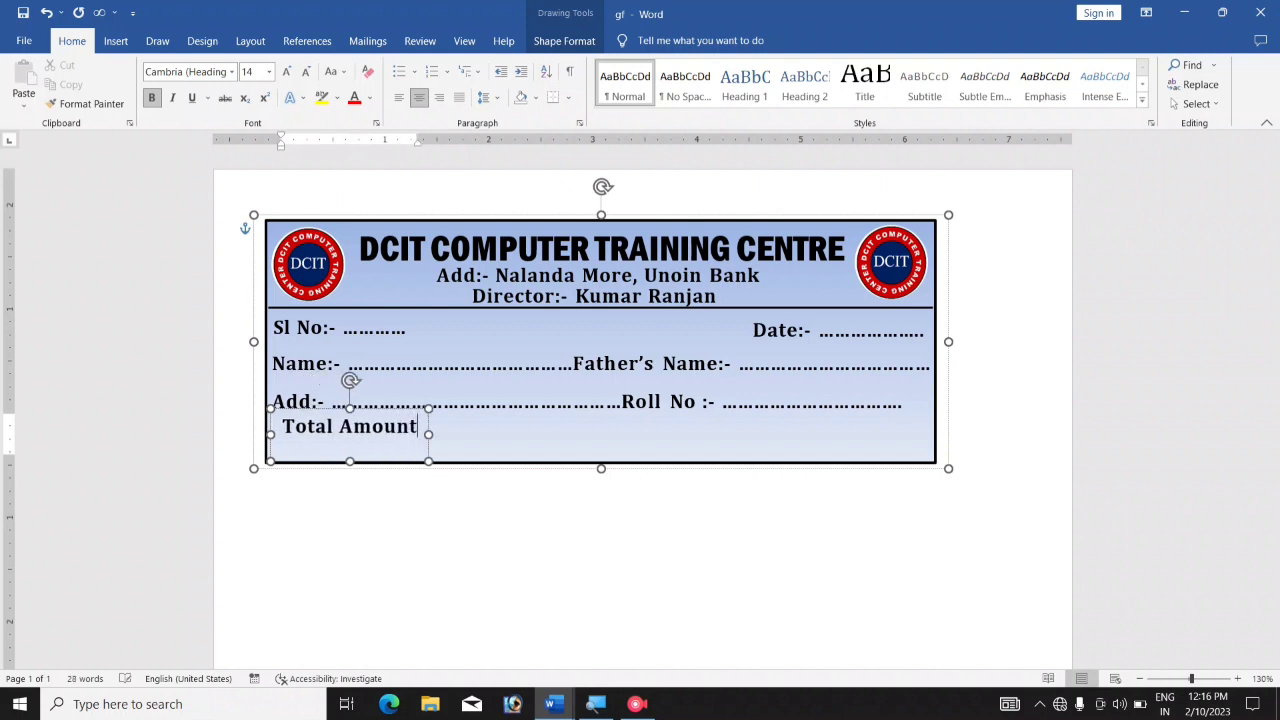
text( :-)
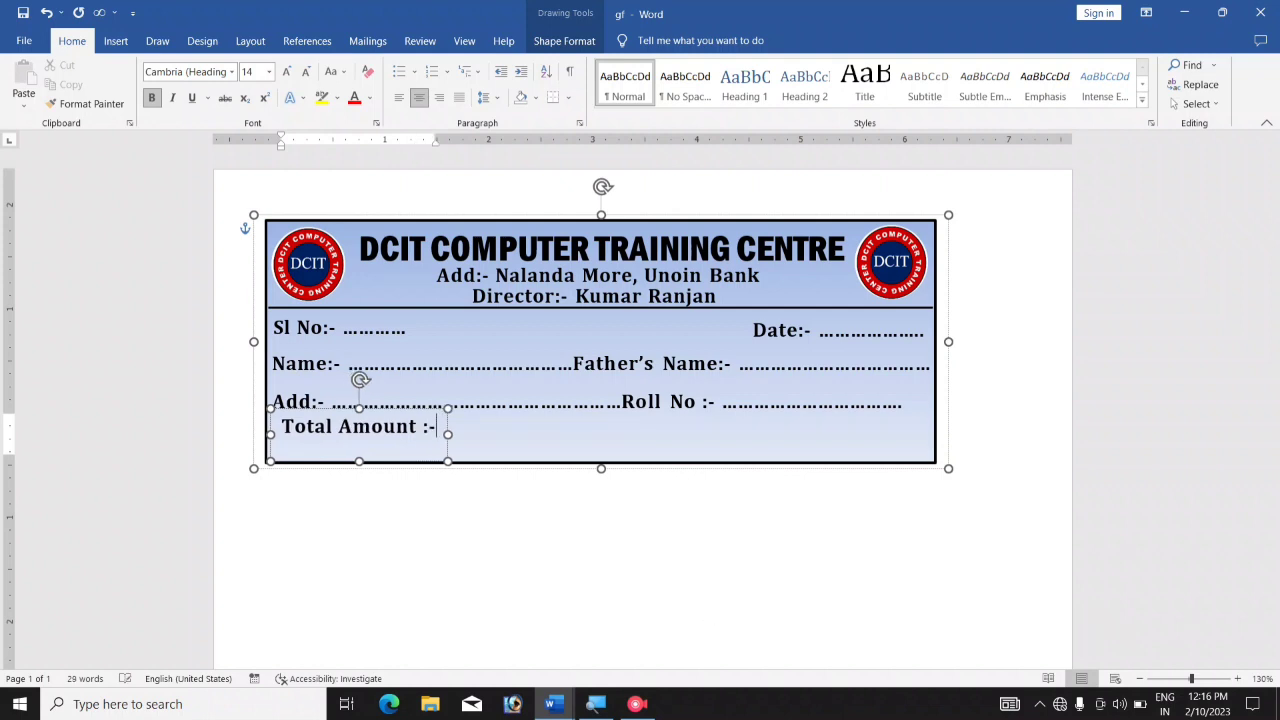
text( Rs)
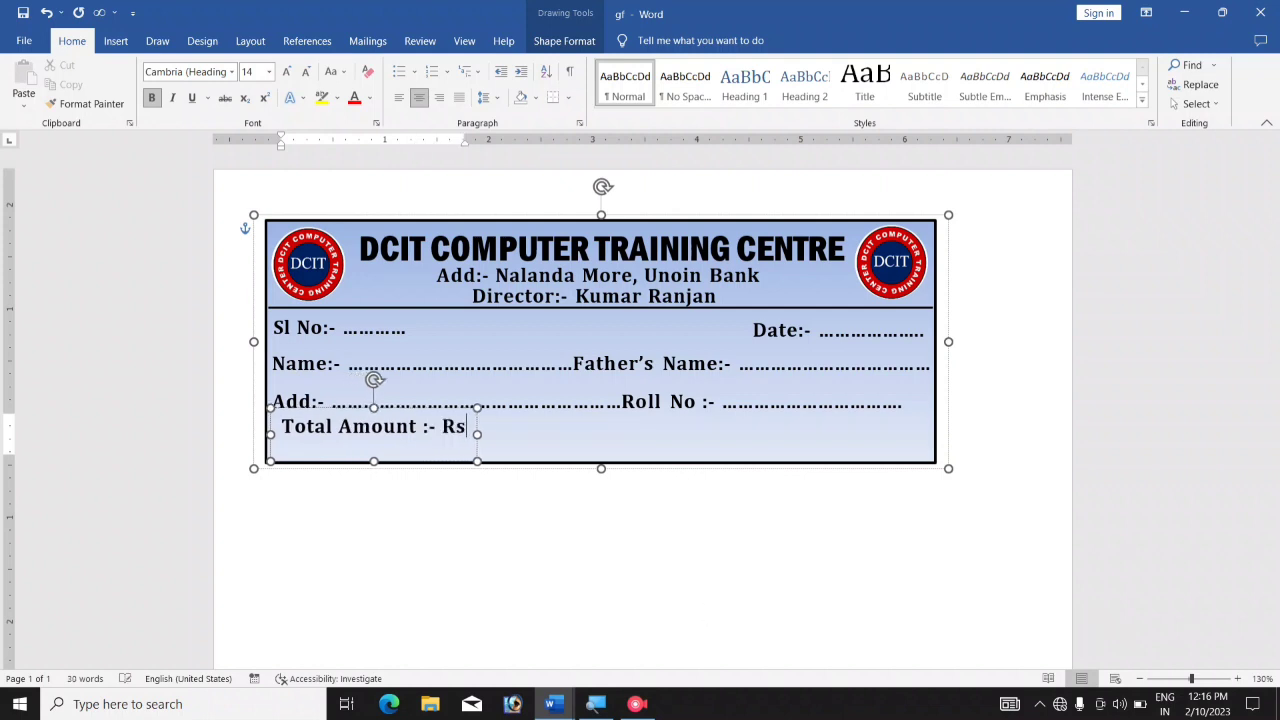
text(...............)
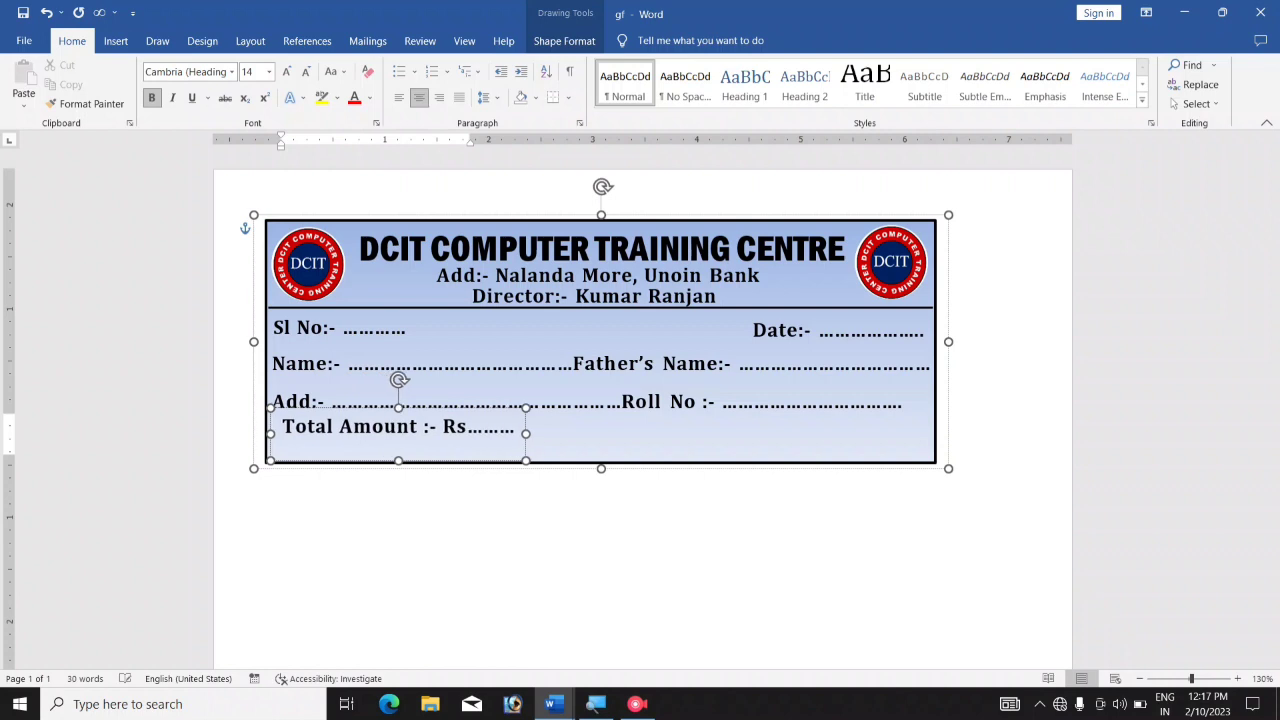
text(......)
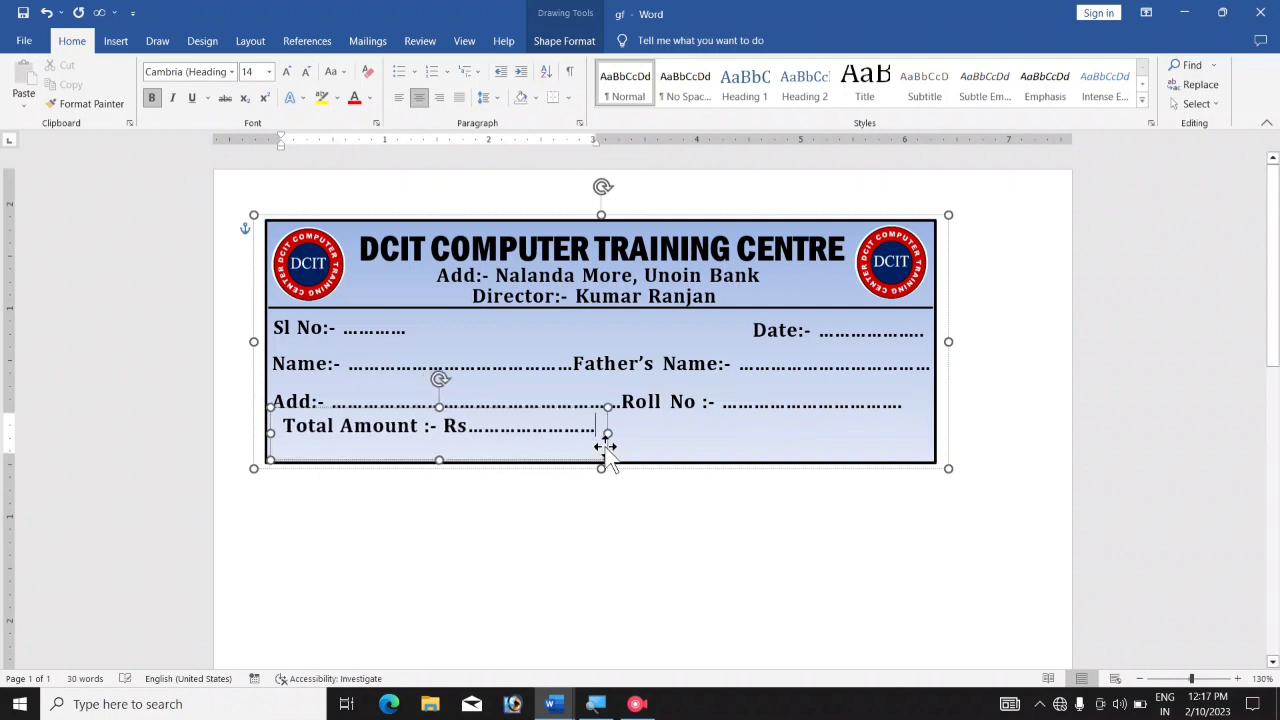
Align the "Total Amount" line below "Add:-", then place a copy of the "Sl No:-" box near the rectangle's lower-right corner.
drag(603, 449, 594, 462)
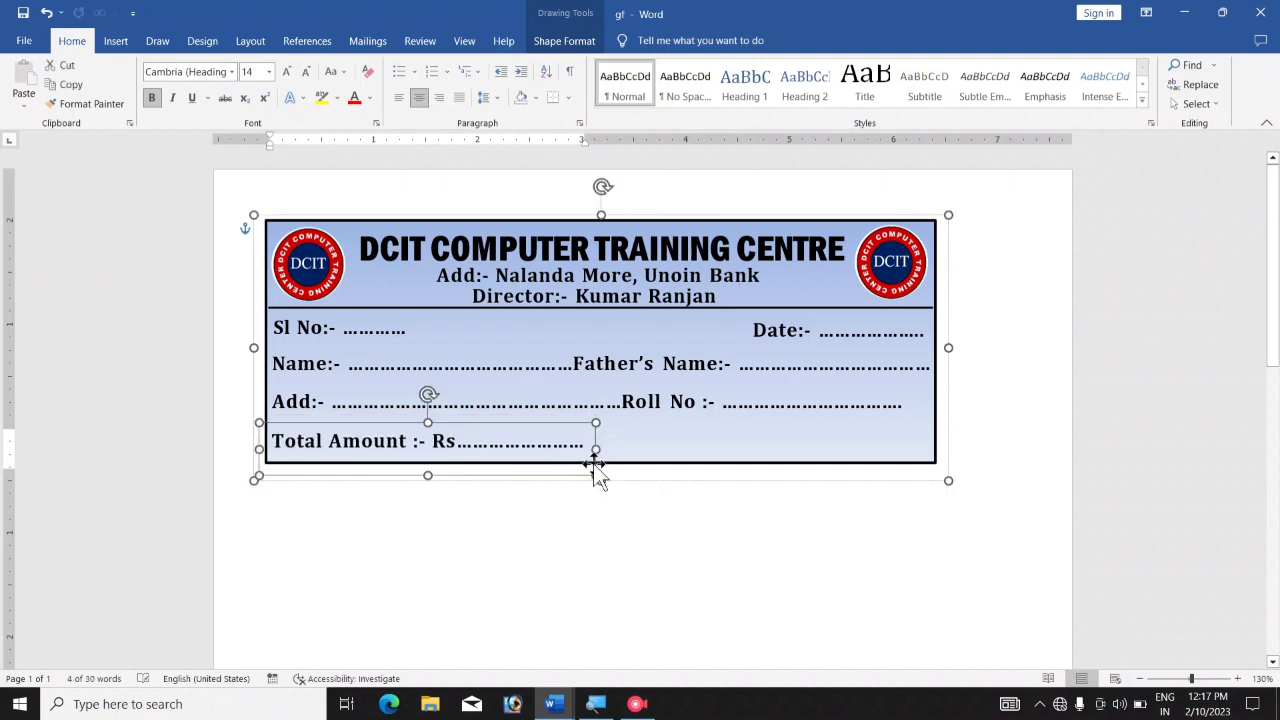
click(350, 330)
click(416, 349)
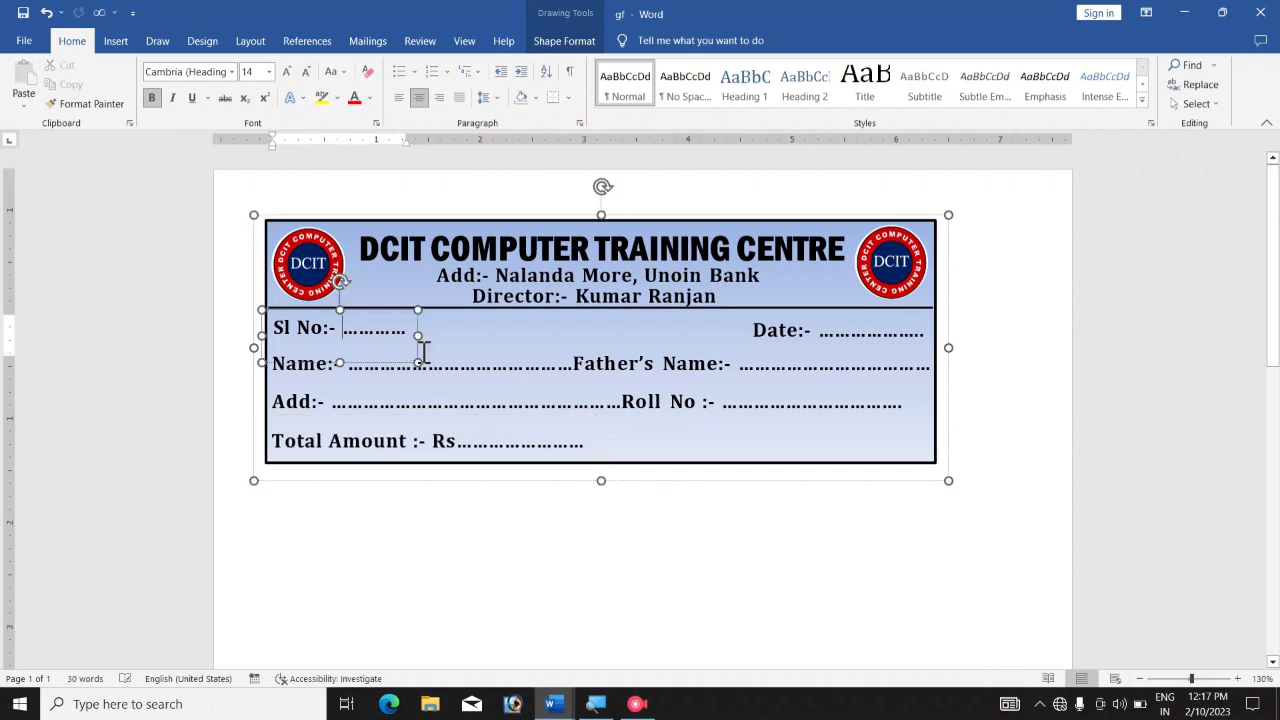
drag(416, 352, 910, 462)
Replace the text of the copied "Sl No:-" box in the form's lower-right area with "Signature".
drag(768, 446, 884, 446)
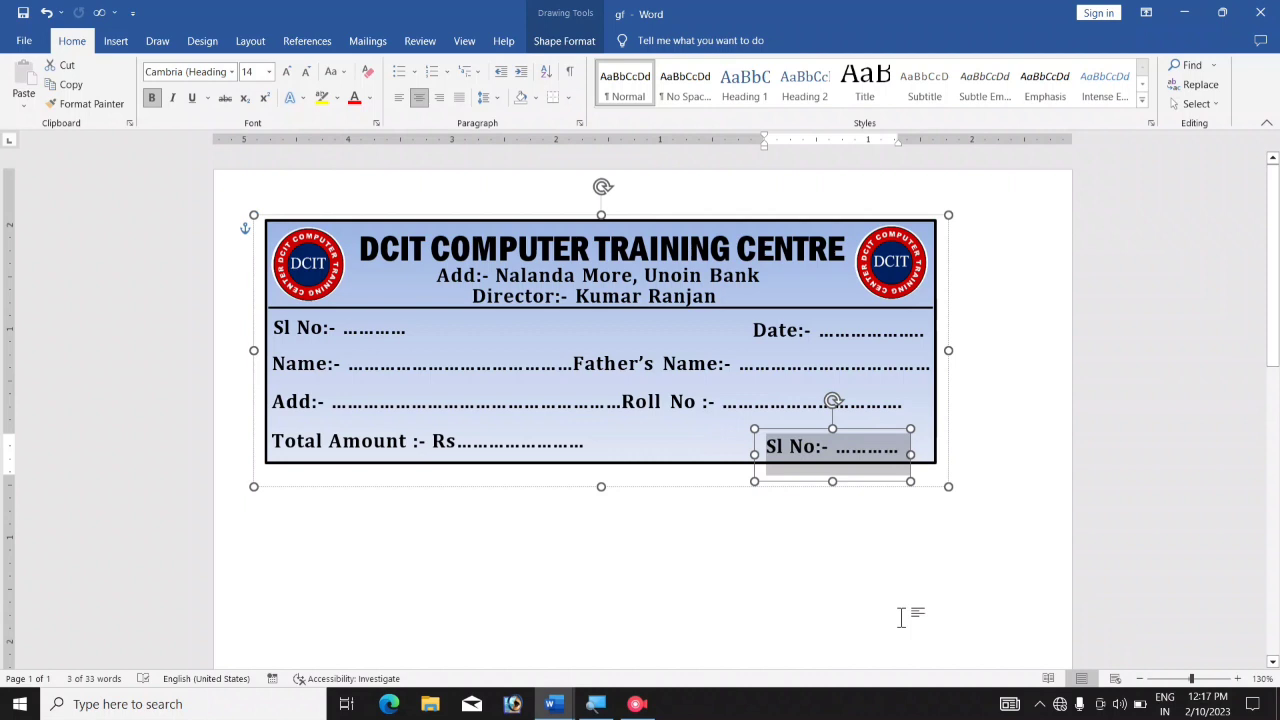
text(s)
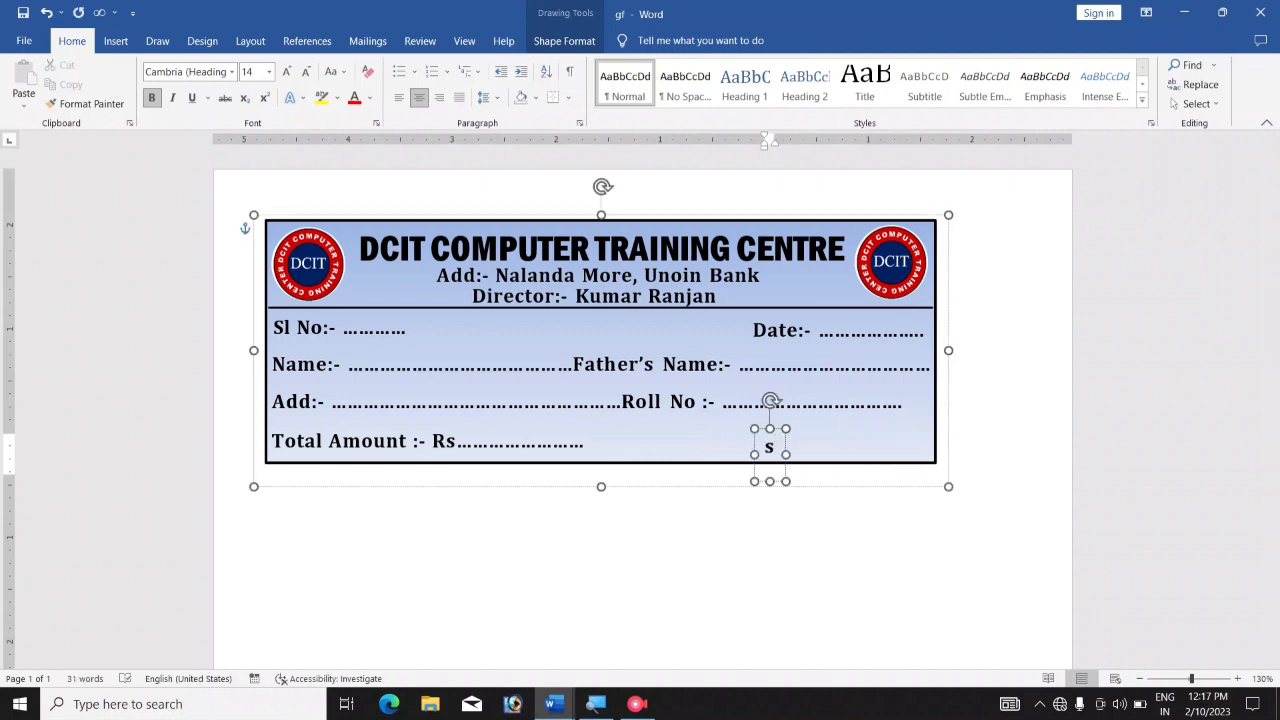
key(BackSpace)
text(S)
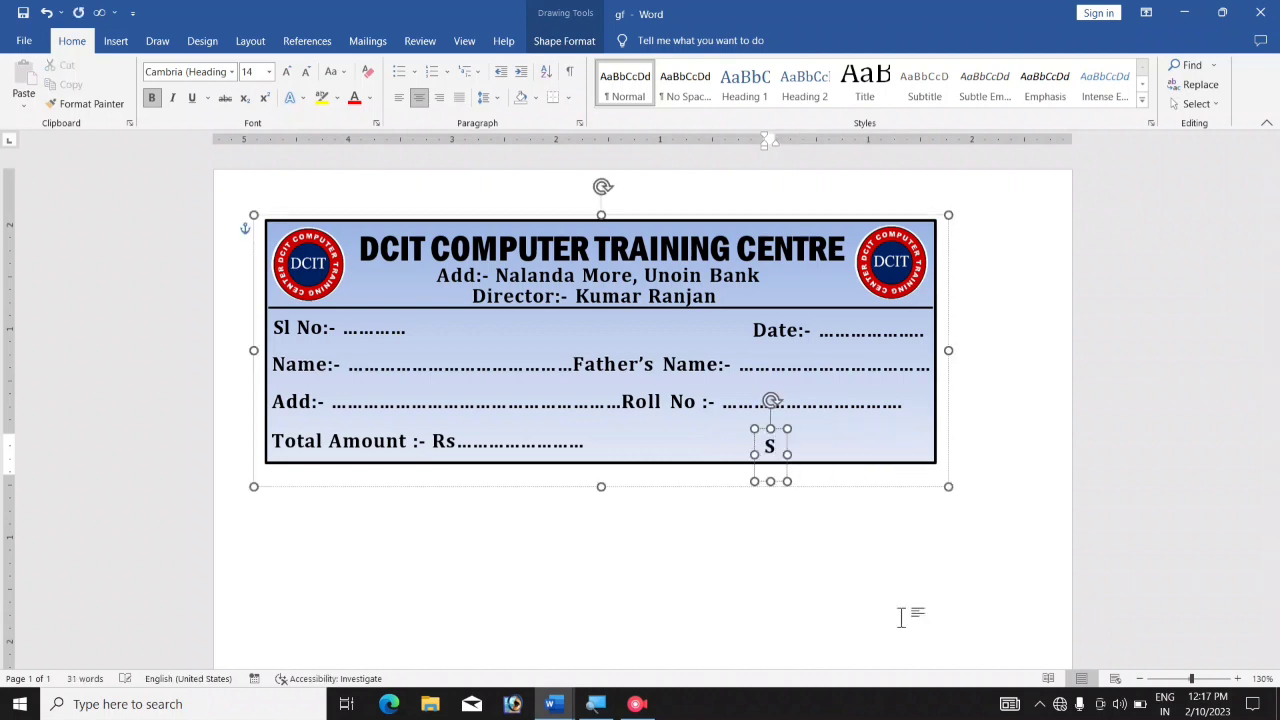
text(i)
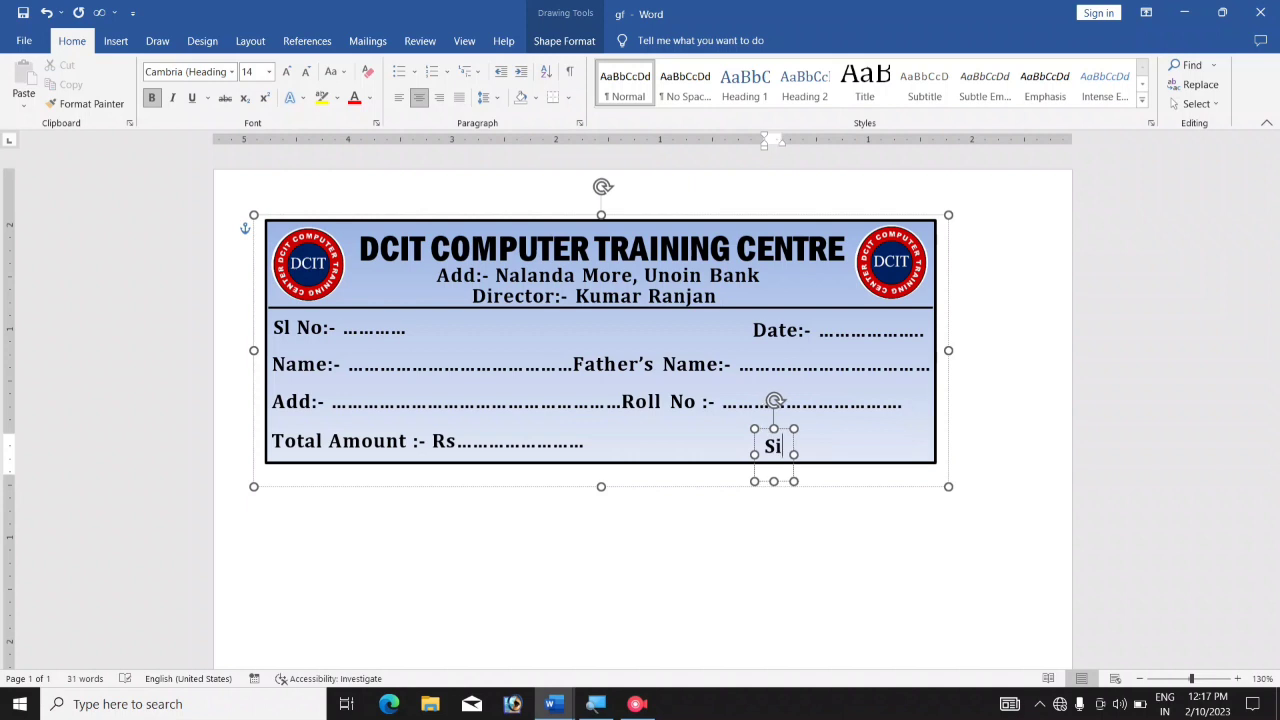
text(g)
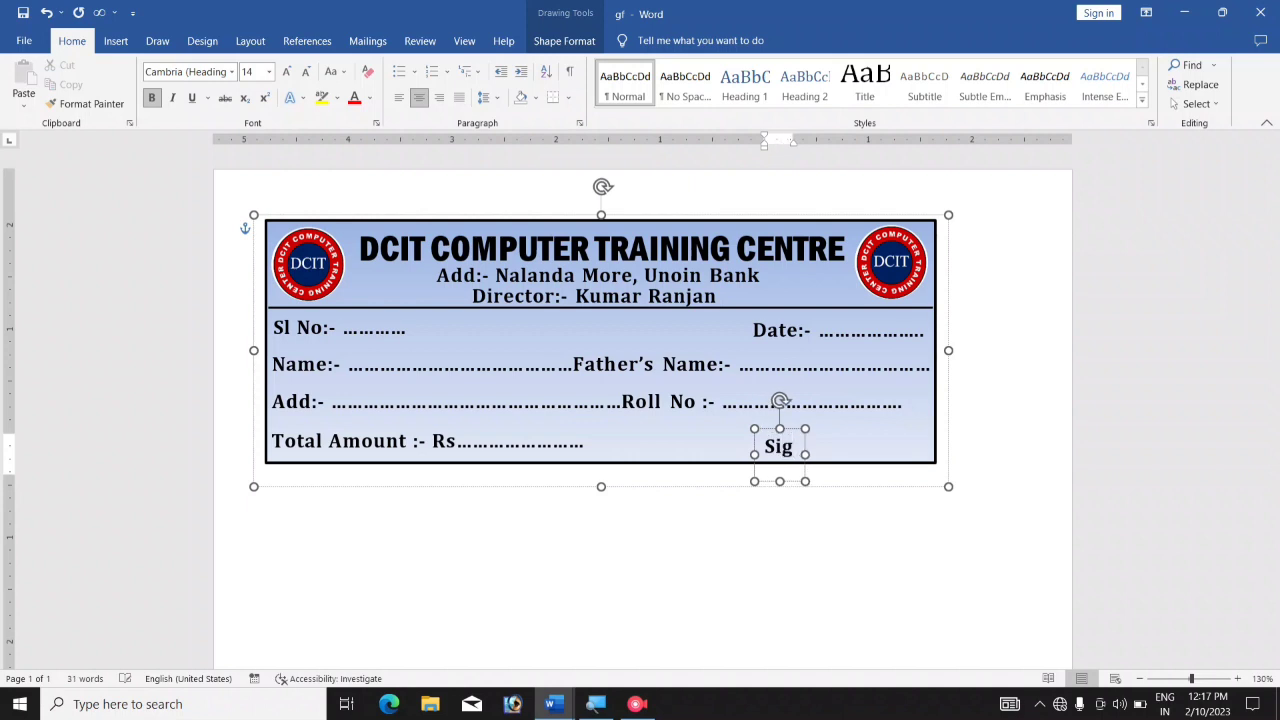
text(na)
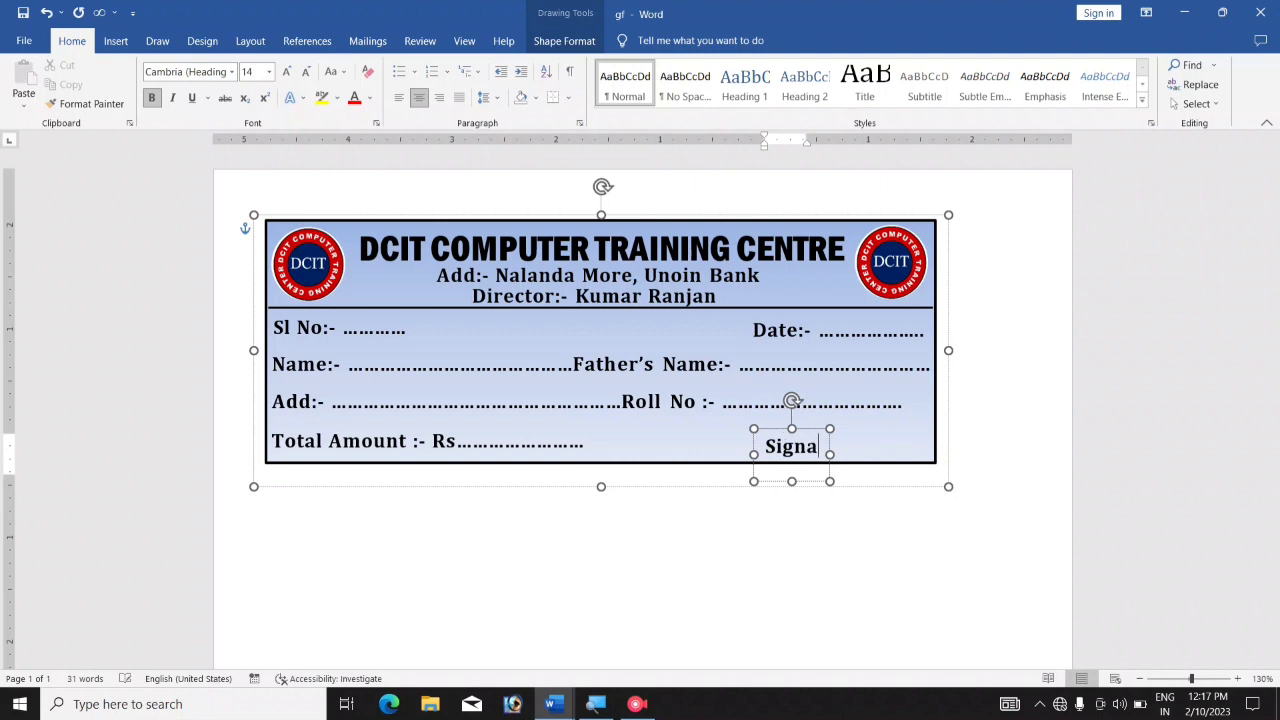
text(ture)
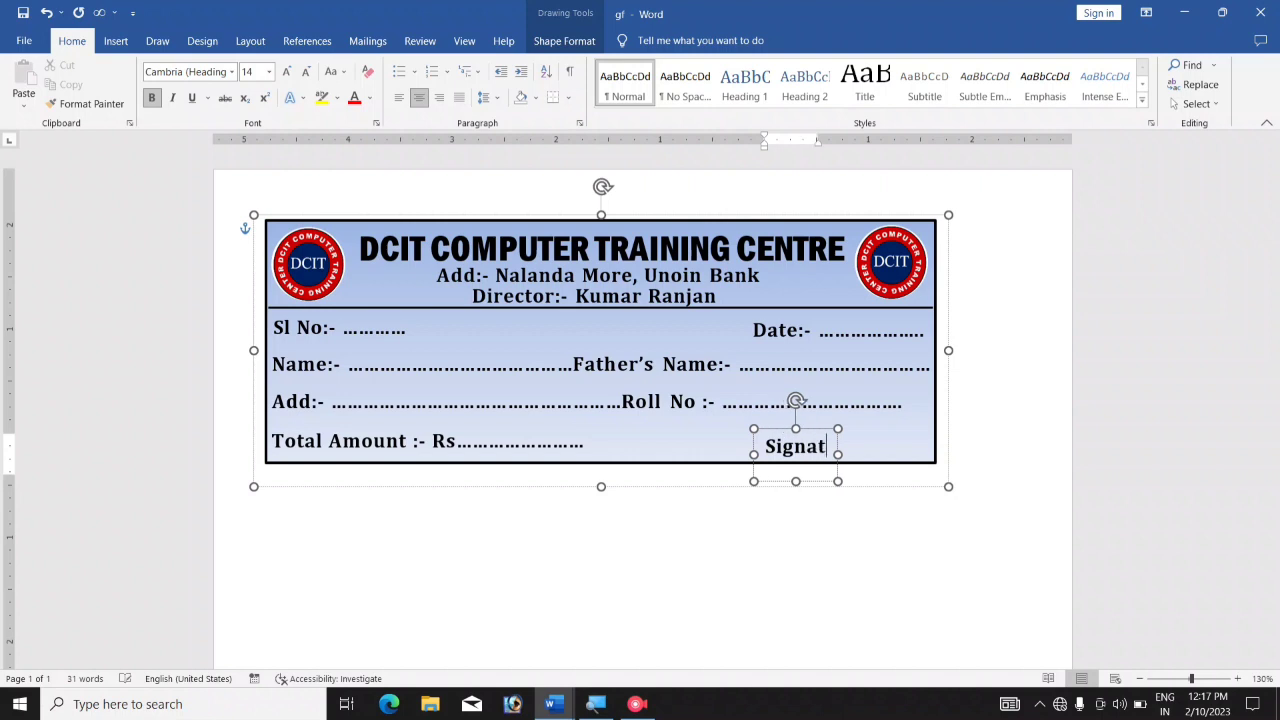
Underline "Signature" and move its text box slightly closer to the form's right edge, level with the "Total Amount" line.
click(843, 430)
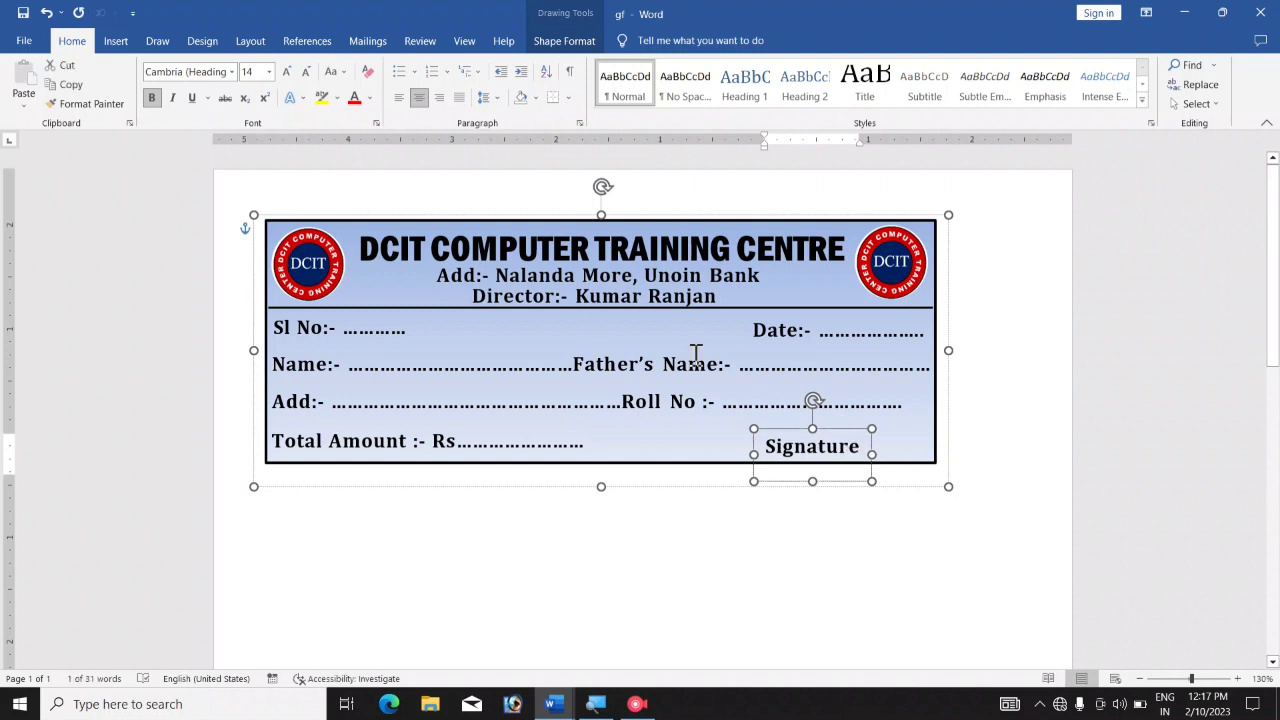
click(190, 100)
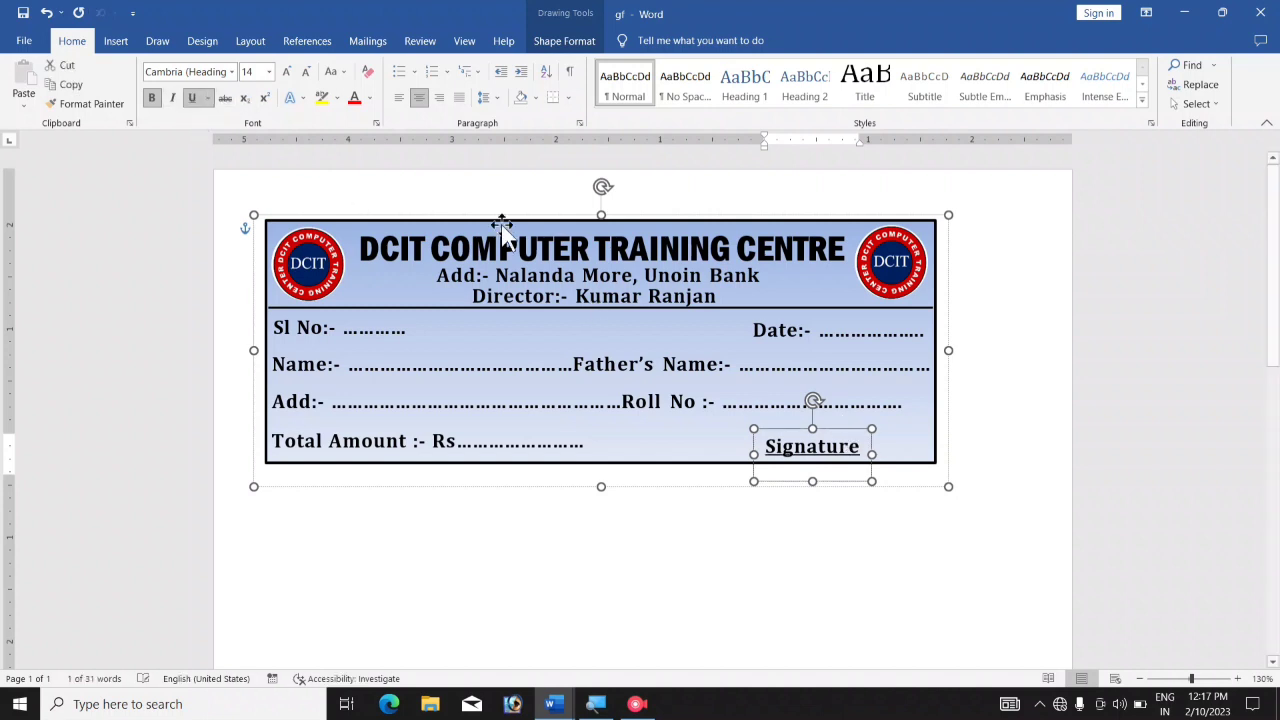
mouse_move(868, 466)
mouse_down()
mouse_move(894, 460)
mouse_move(900, 472)
mouse_up()
click(897, 545)
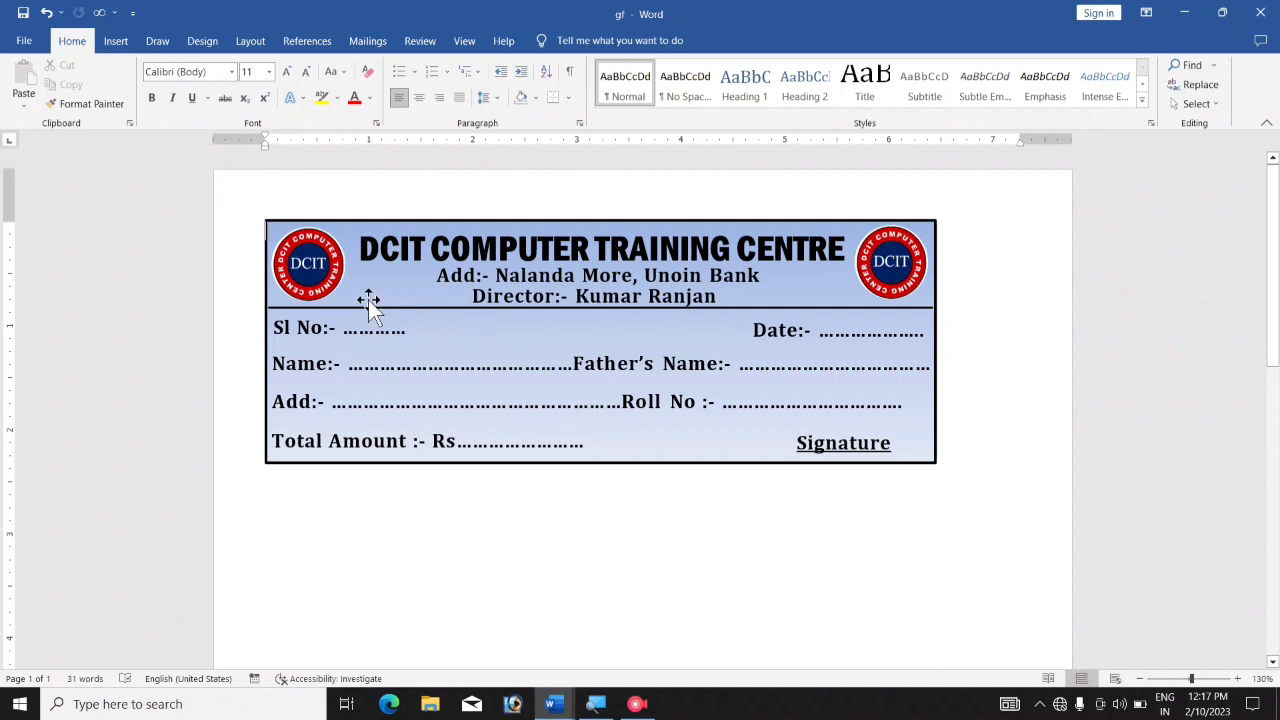
click(397, 252)
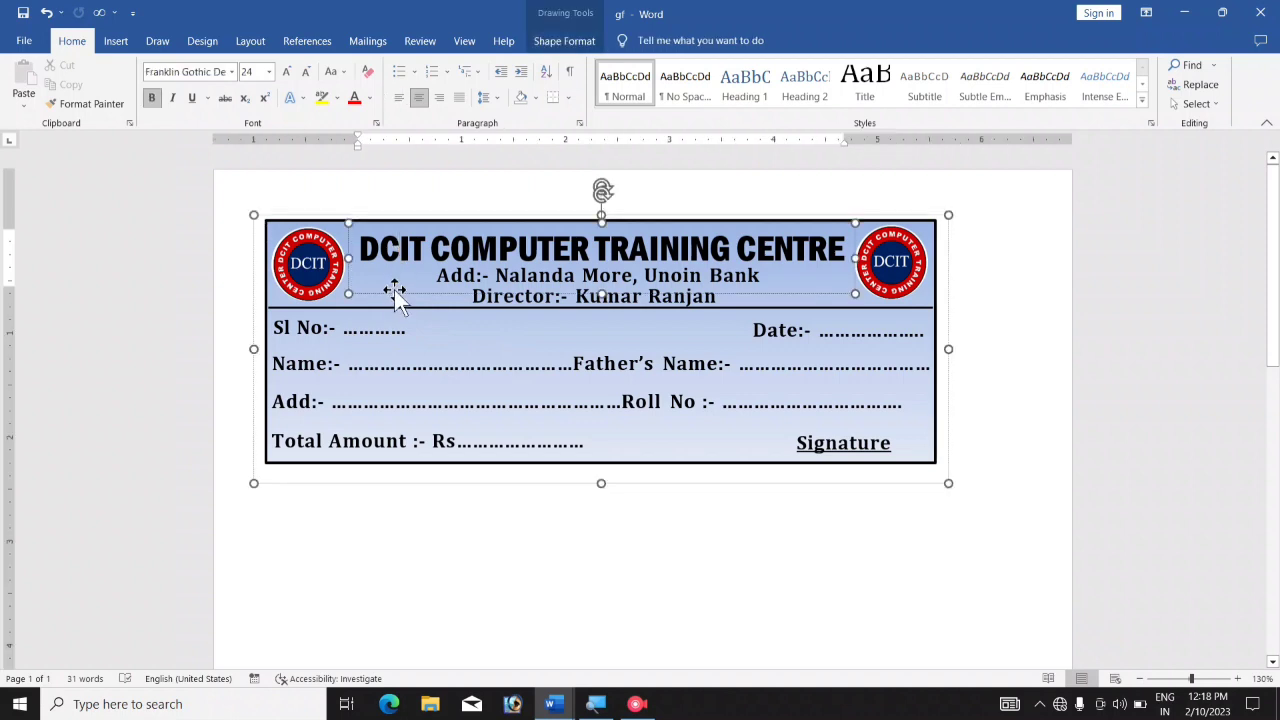
click(395, 292)
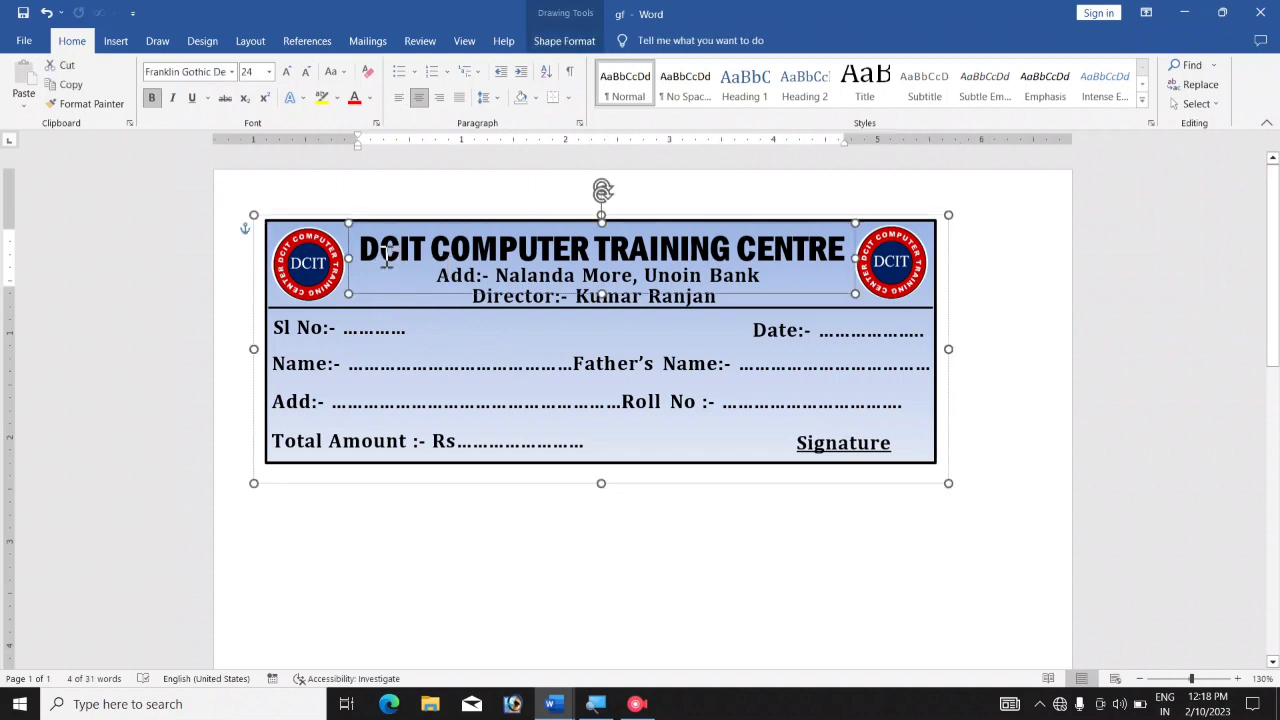
click(370, 98)
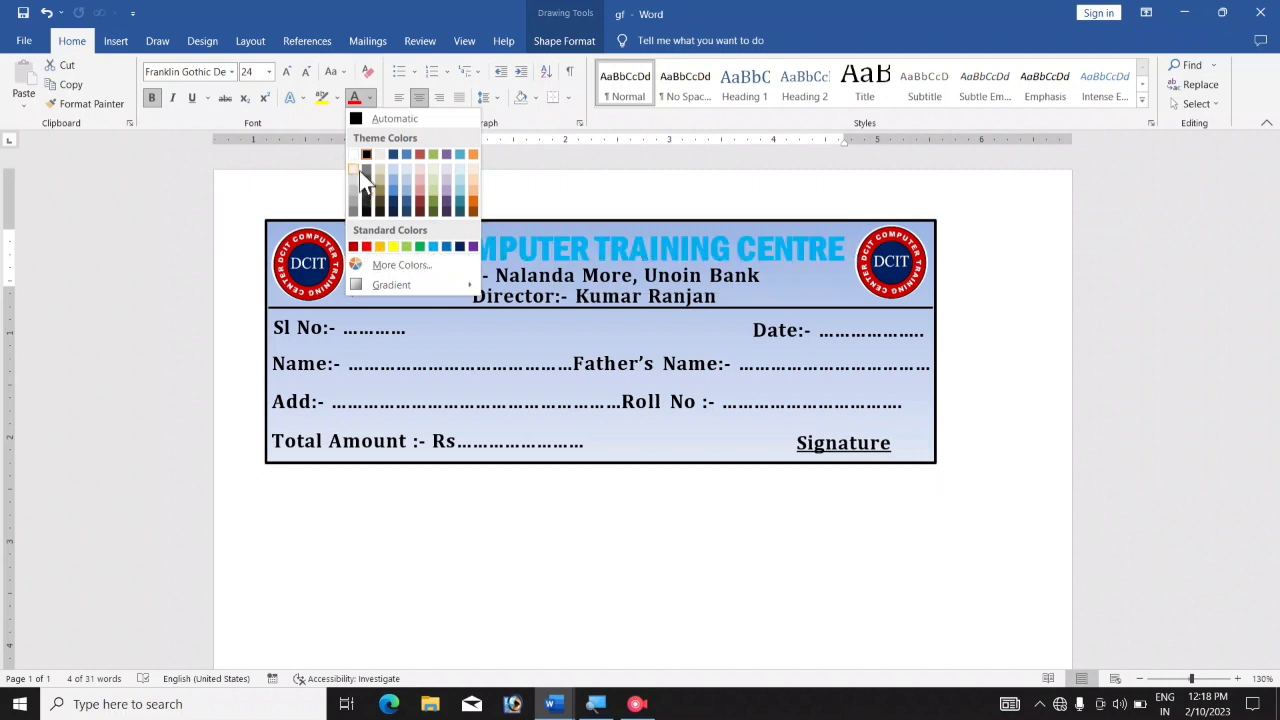
click(506, 537)
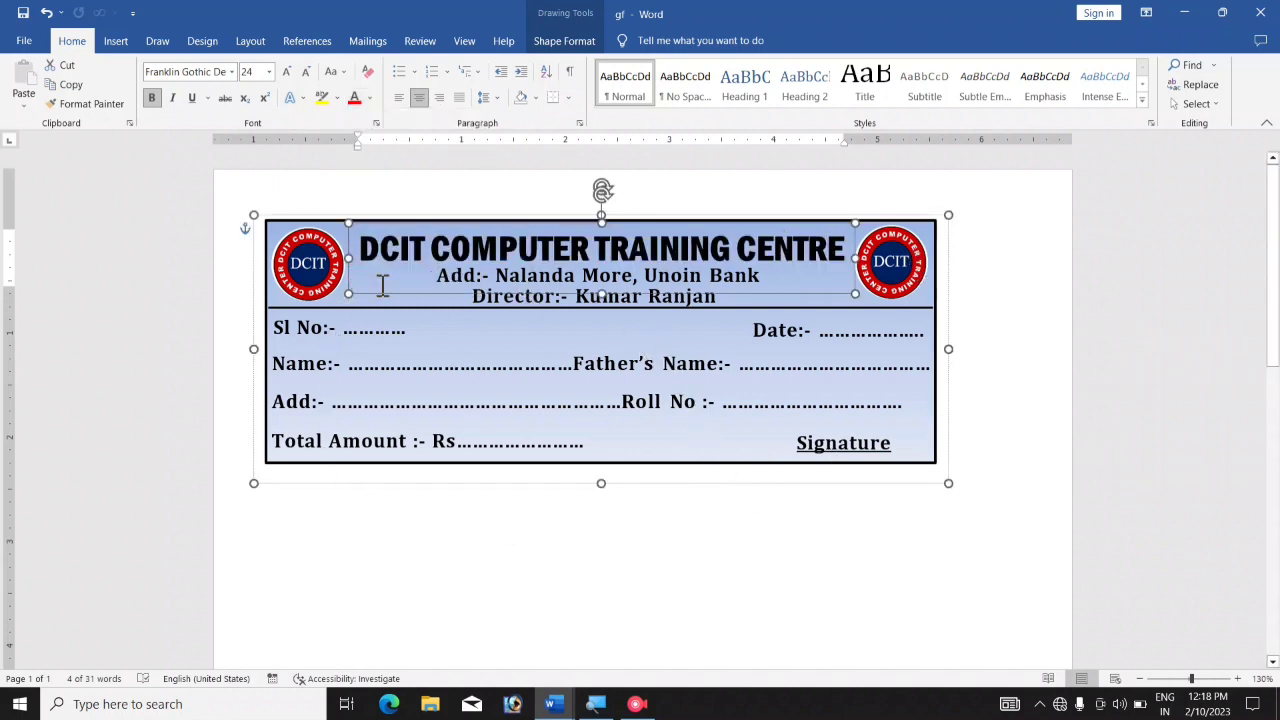
click(480, 528)
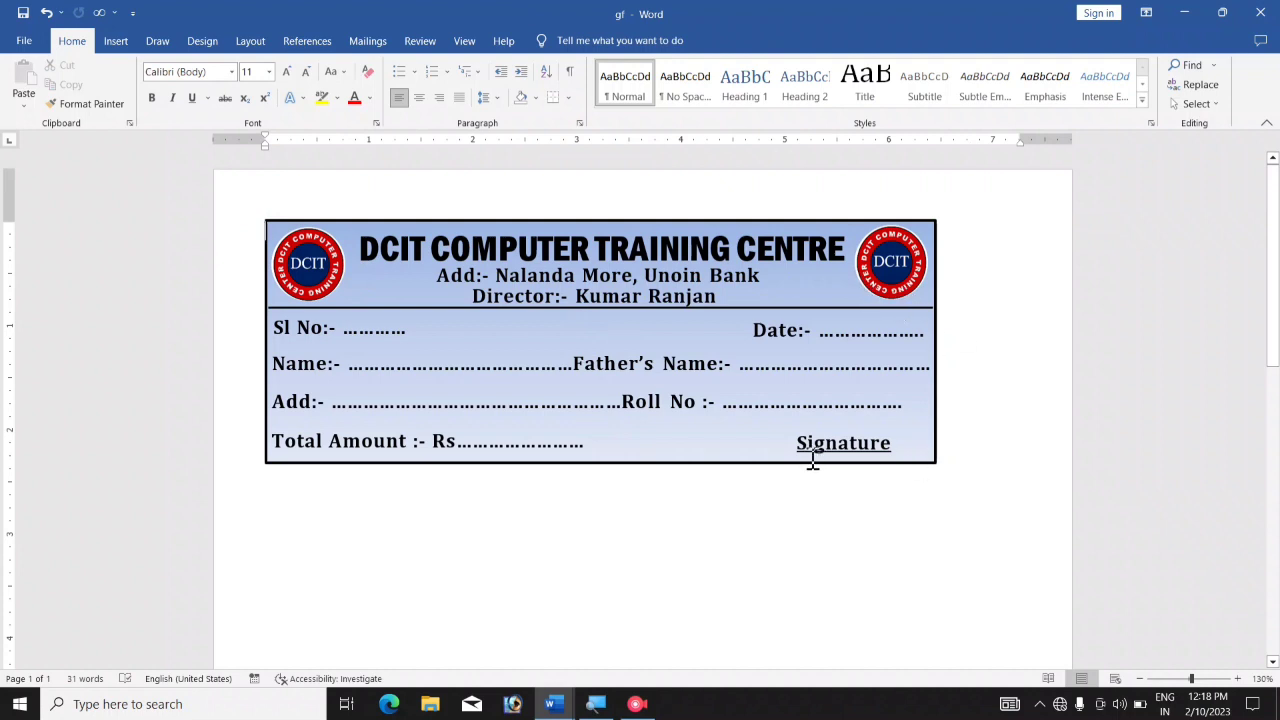
Move the whole receipt form slightly down and to the right on the page.
scroll(763, 425, down, 1)
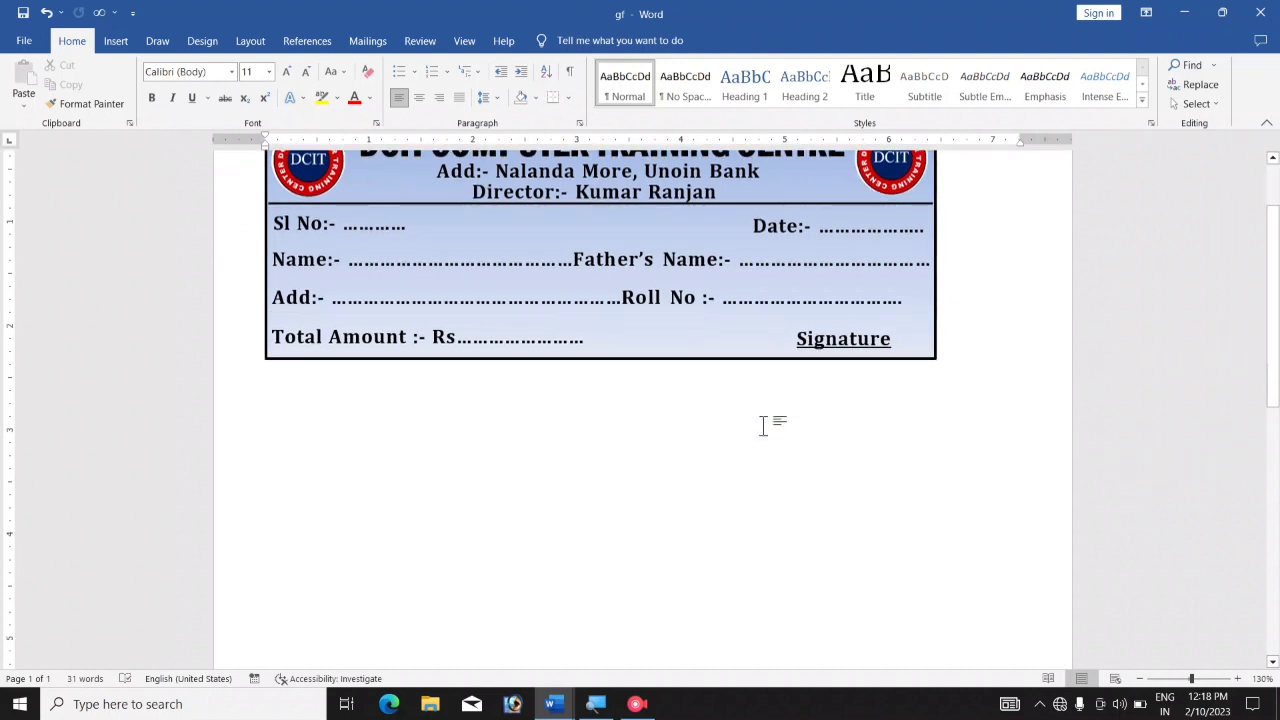
scroll(763, 425, up, 1)
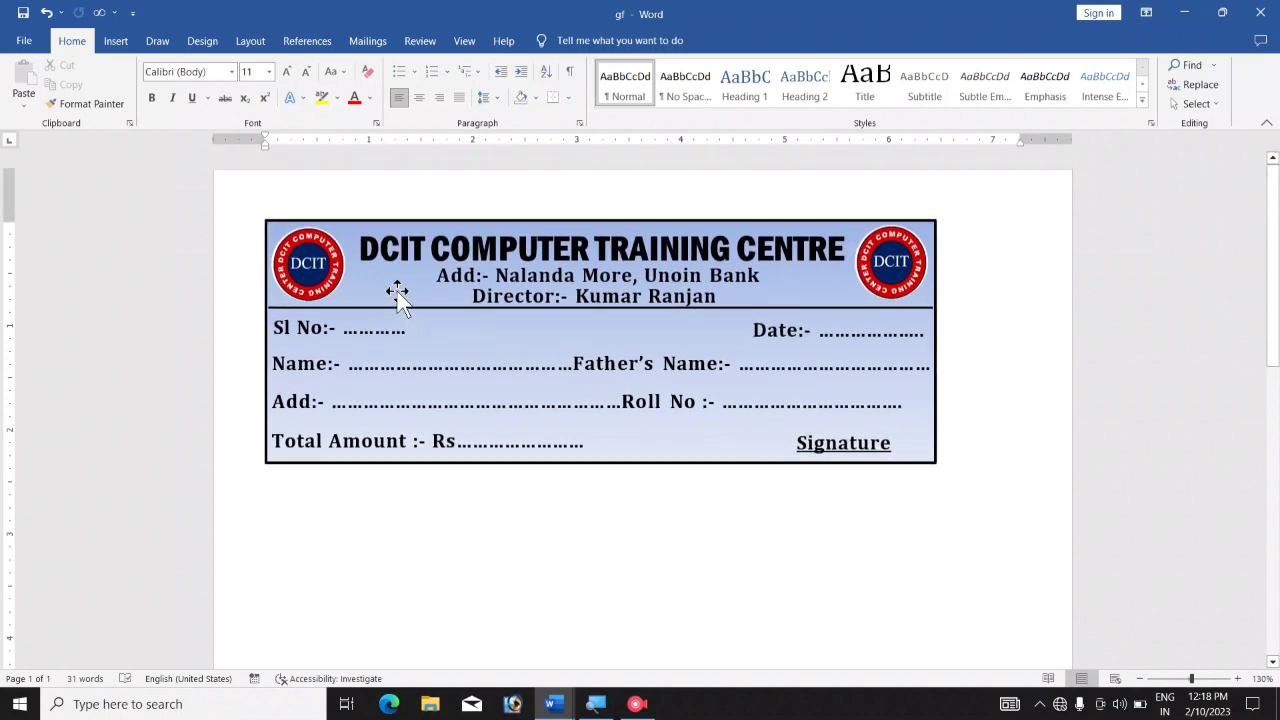
drag(397, 291, 436, 309)
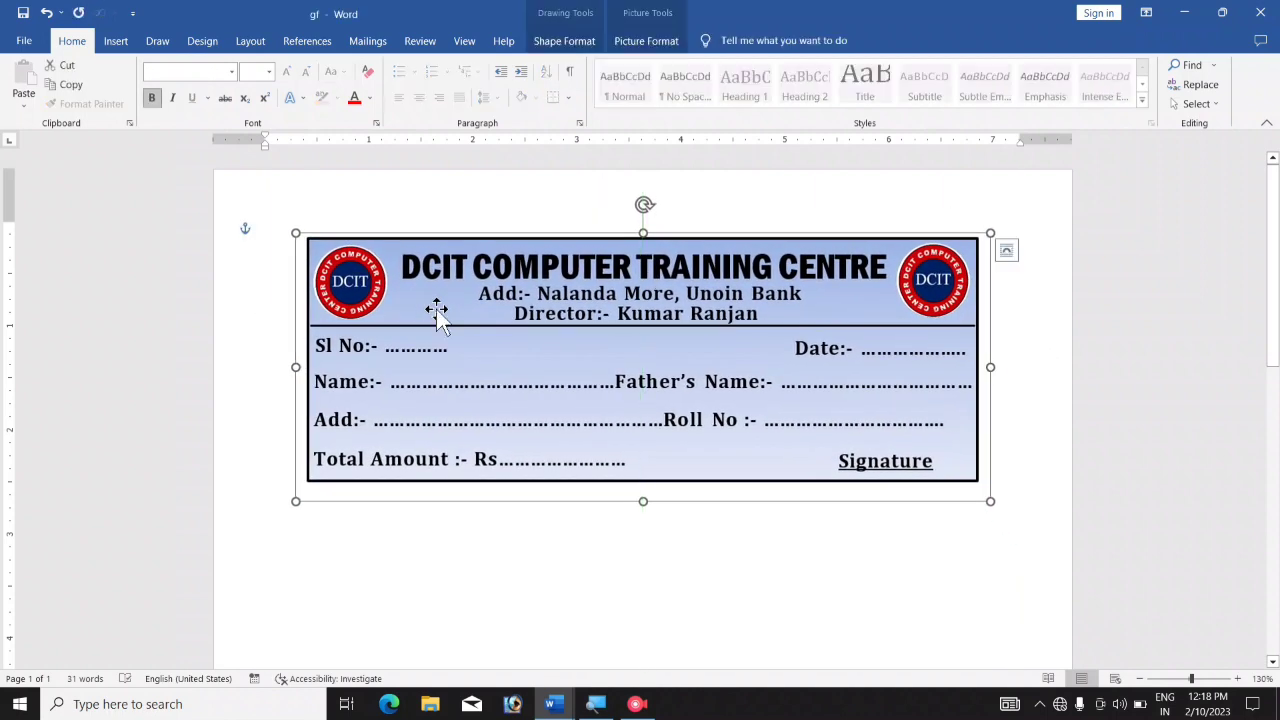
drag(436, 309, 396, 305)
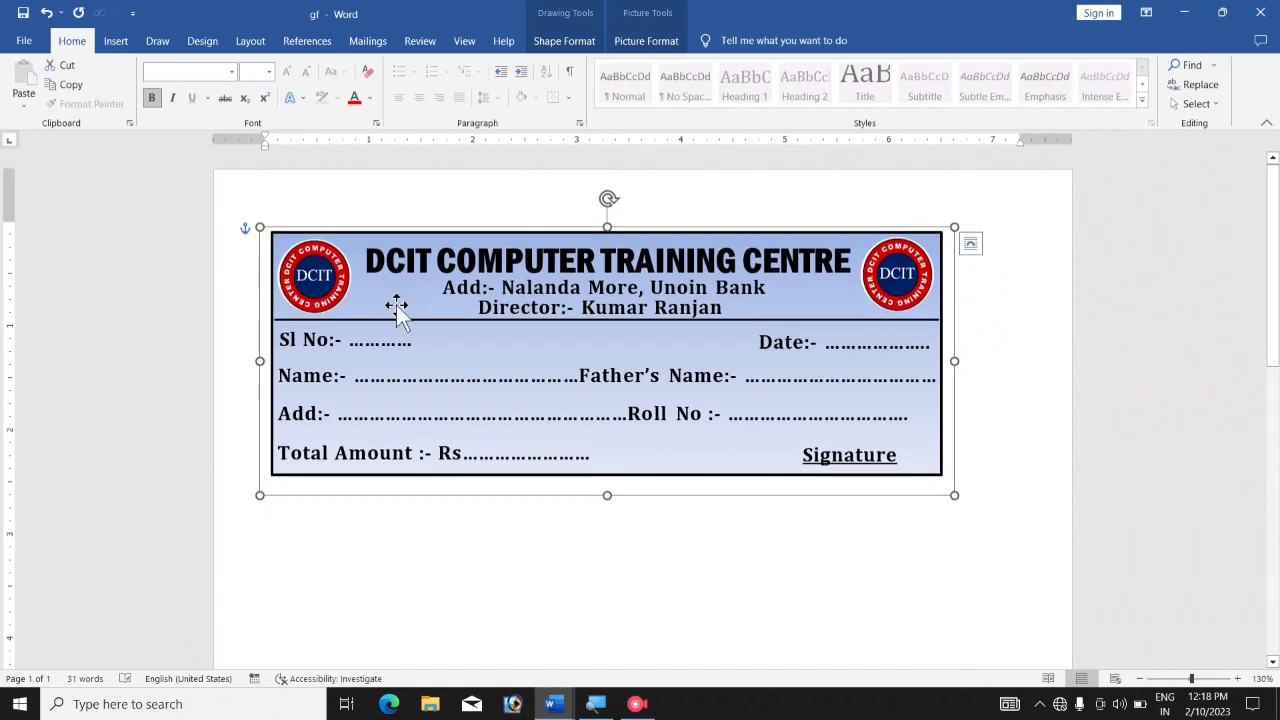
Duplicate the receipt form three times and stack the copies directly below one another, left-aligned, so four receipts fill the page.
key(ctrl+d)
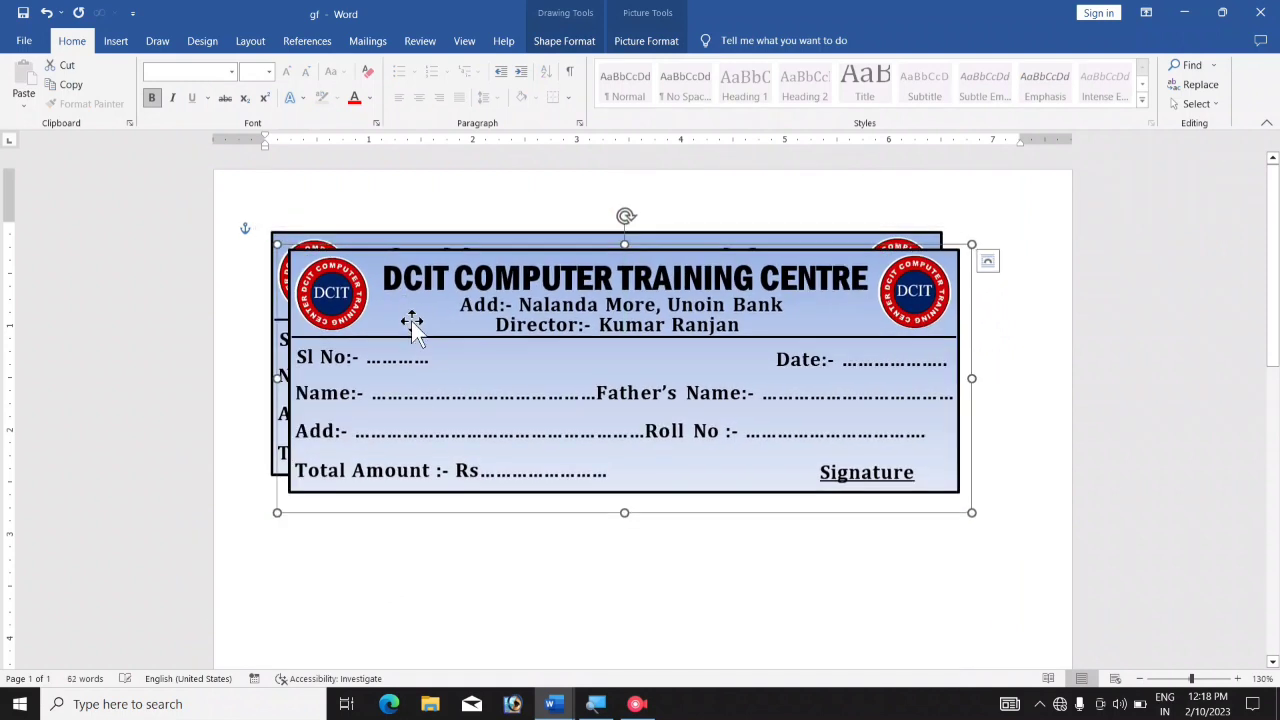
drag(393, 408, 394, 557)
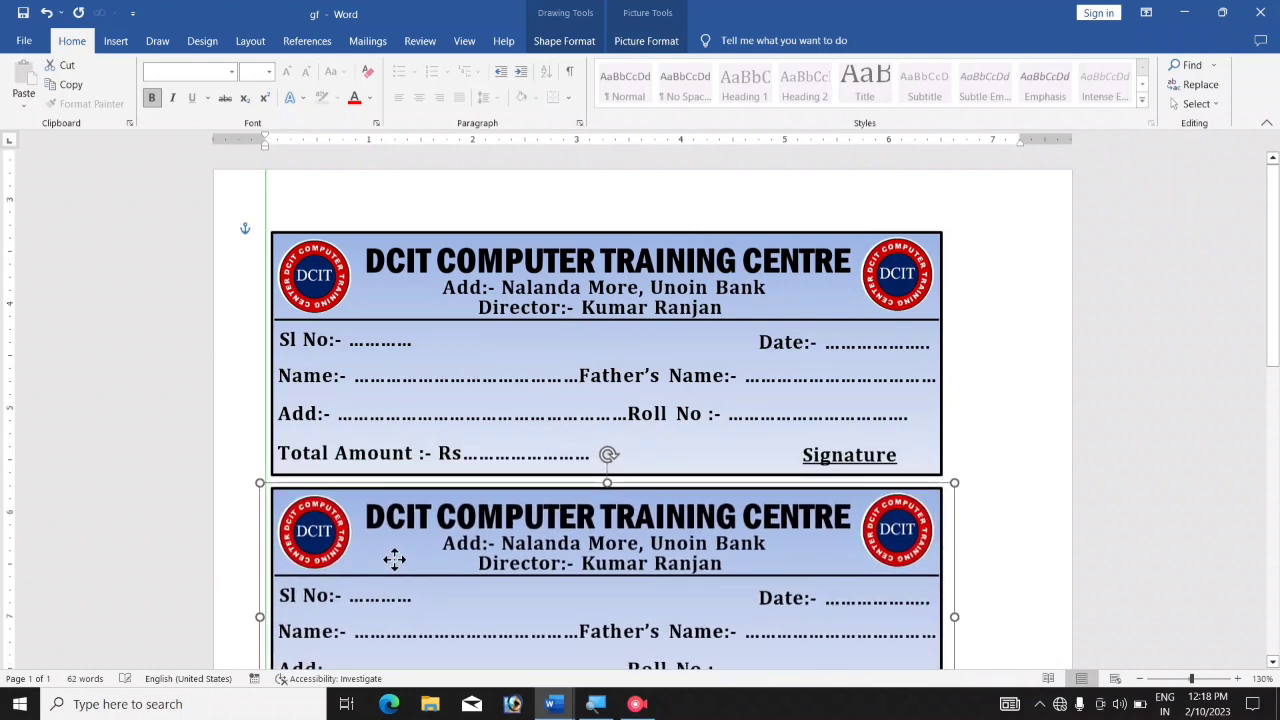
scroll(466, 425, down, 5)
scroll(446, 357, up, 1)
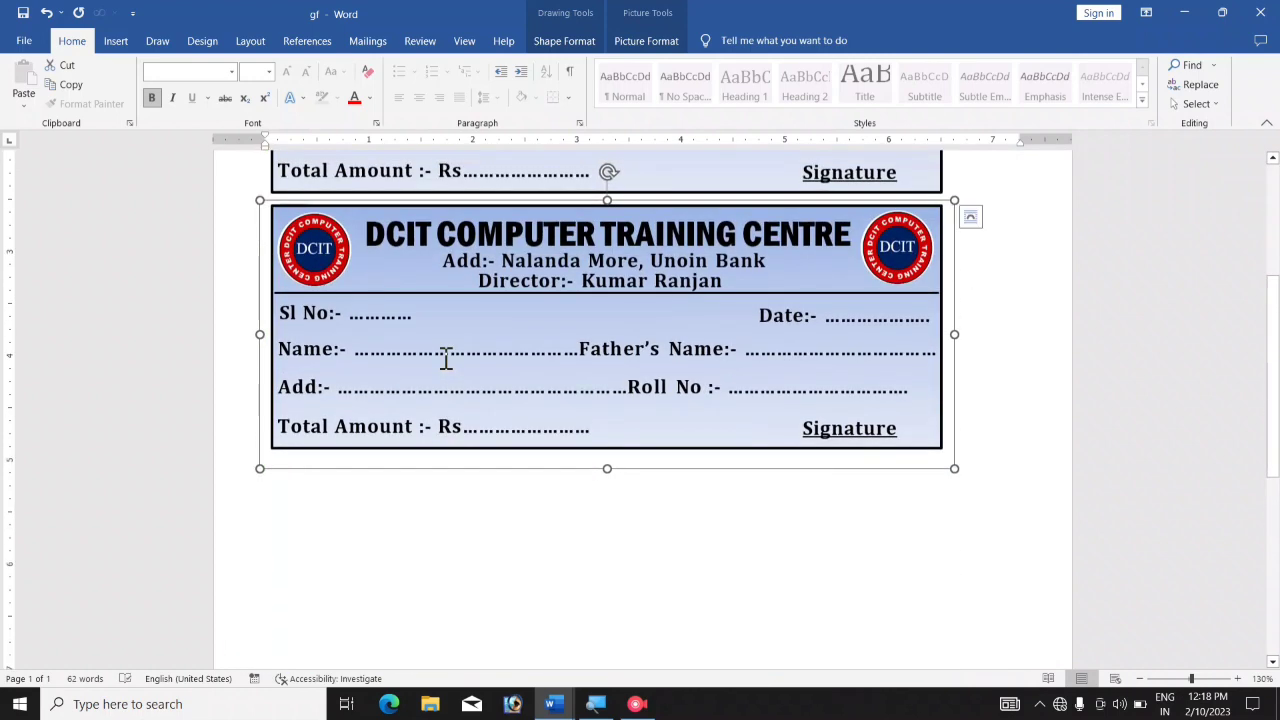
key(ctrl+d)
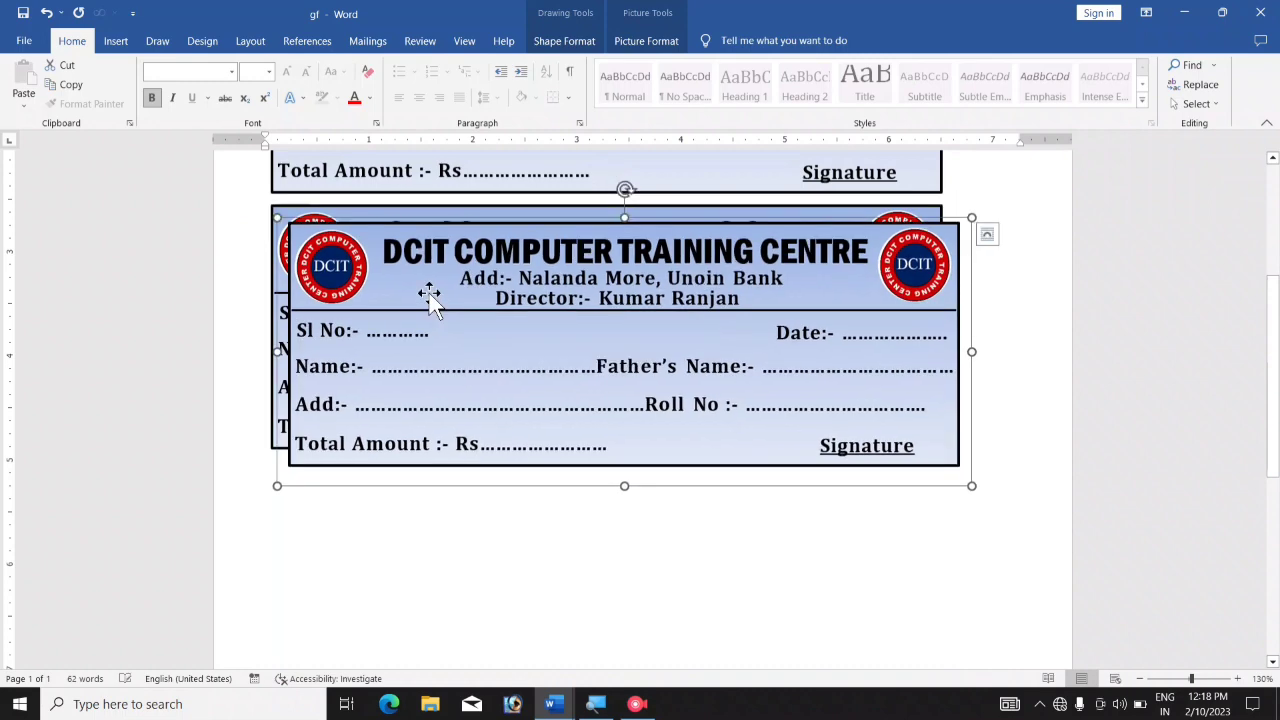
drag(429, 301, 411, 529)
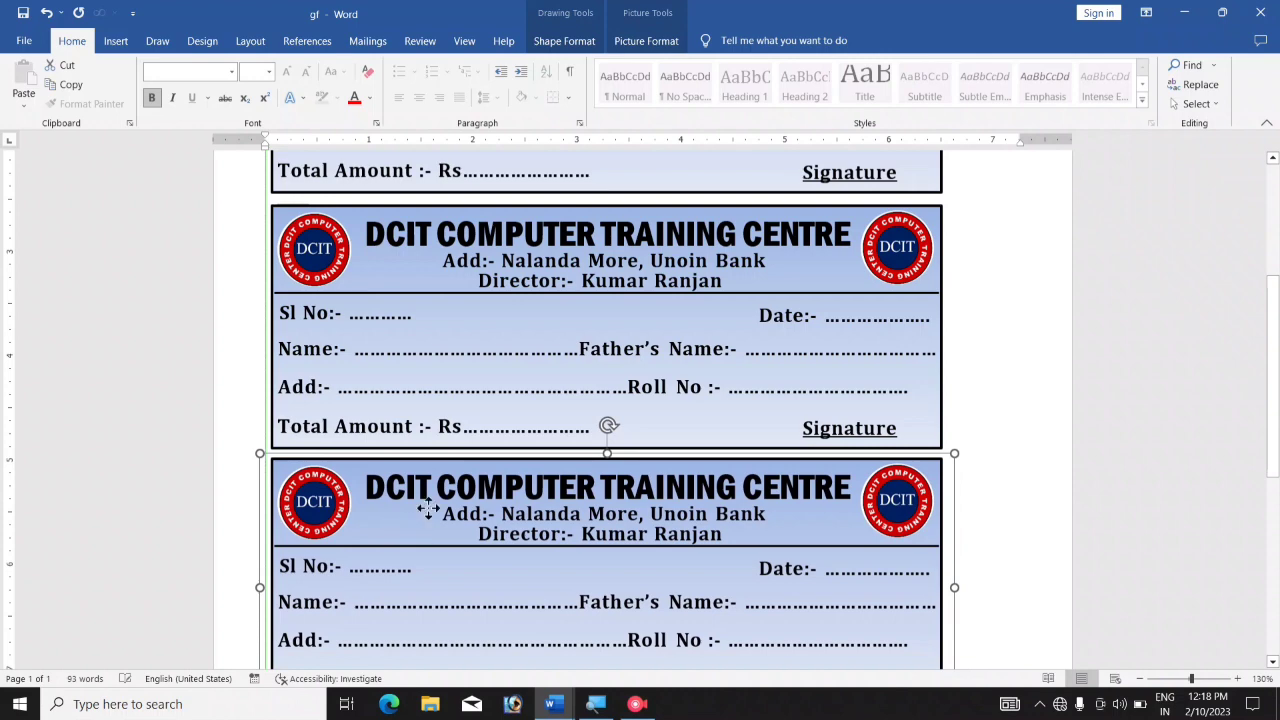
scroll(488, 423, down, 5)
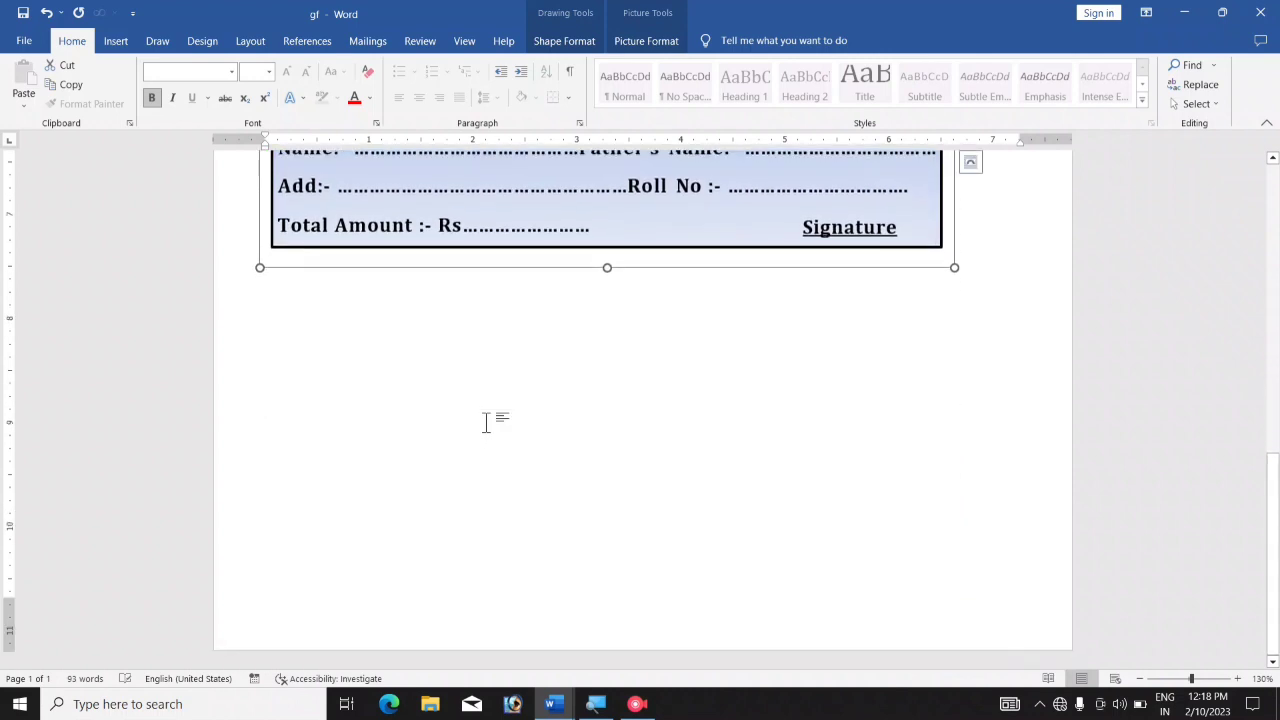
key(ctrl+d)
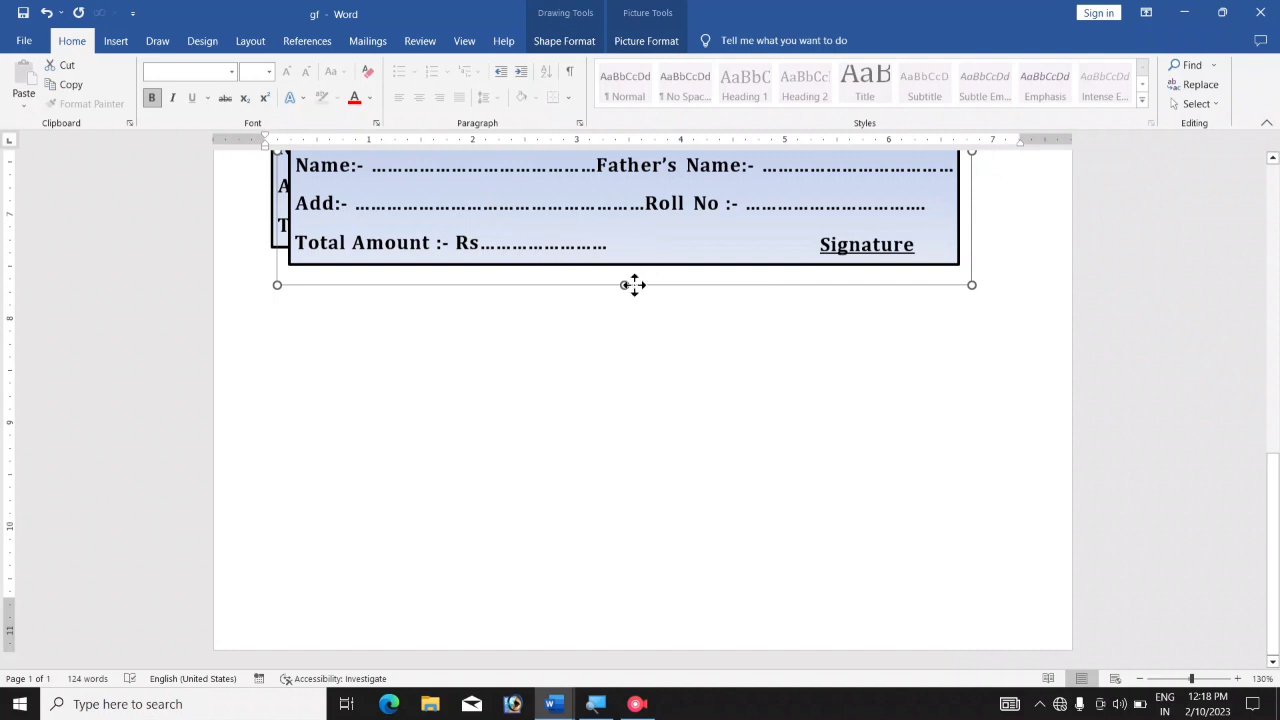
drag(634, 284, 635, 485)
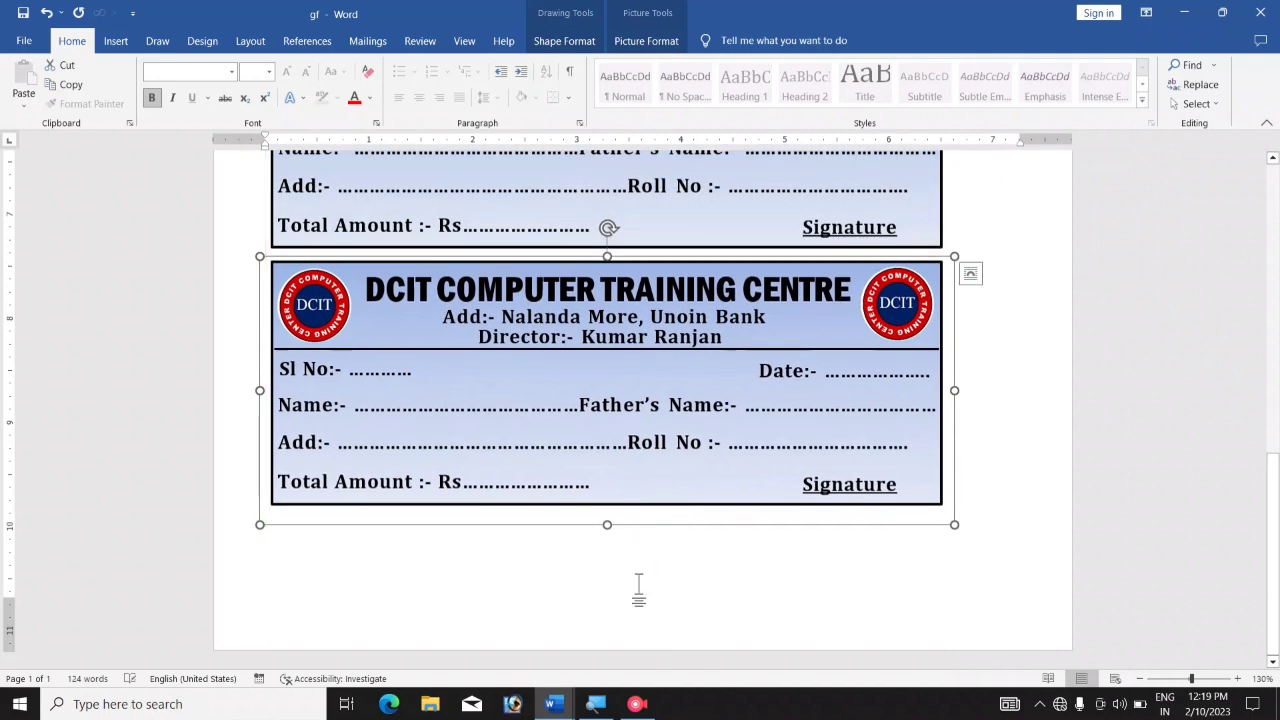
click(640, 586)
Review the full page of stacked receipt forms for even spacing and alignment.
scroll(640, 563, up, 5)
scroll(640, 457, down, 5)
scroll(640, 461, up, 5)
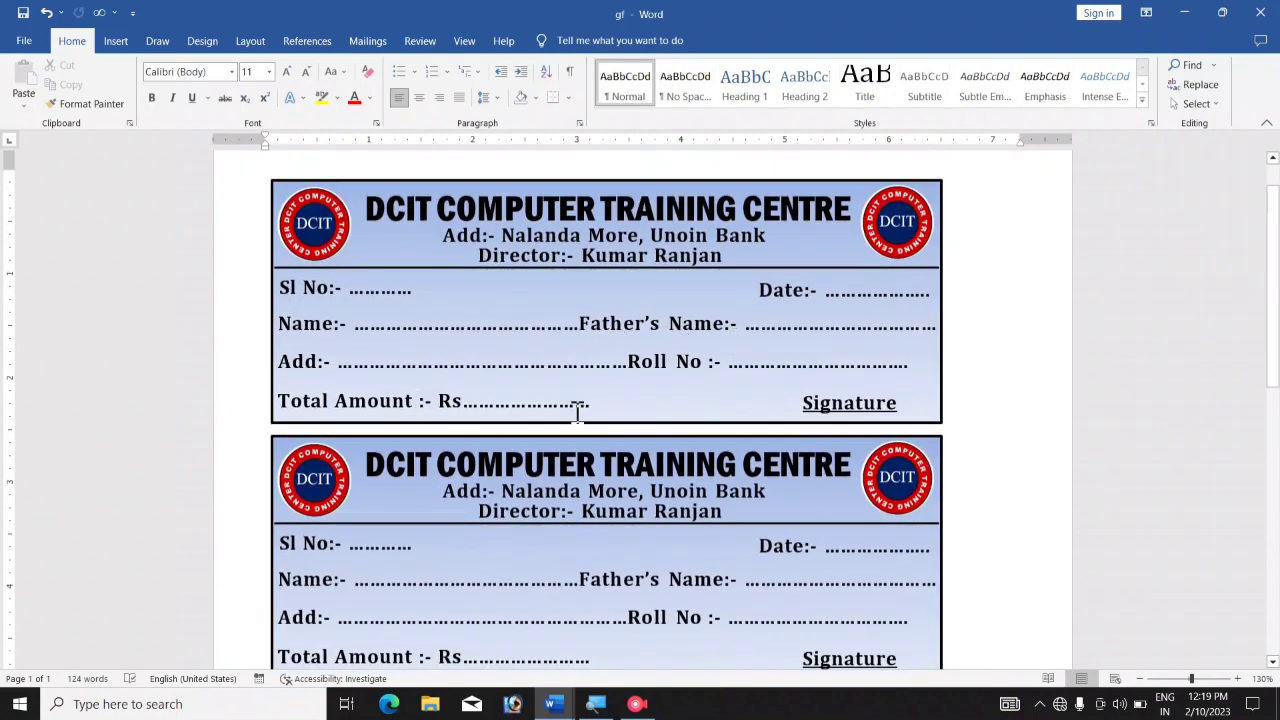
scroll(866, 382, down, 3)
scroll(866, 387, up, 6)
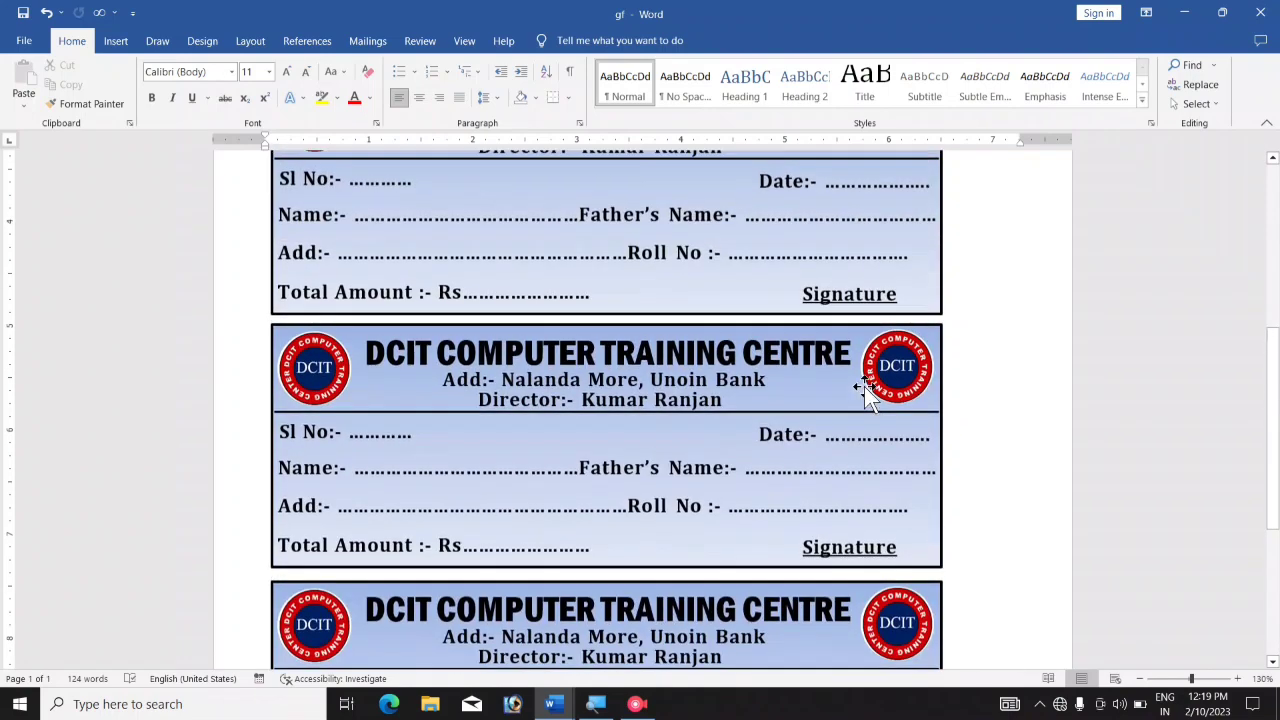
scroll(866, 387, down, 1)
scroll(866, 387, up, 5)
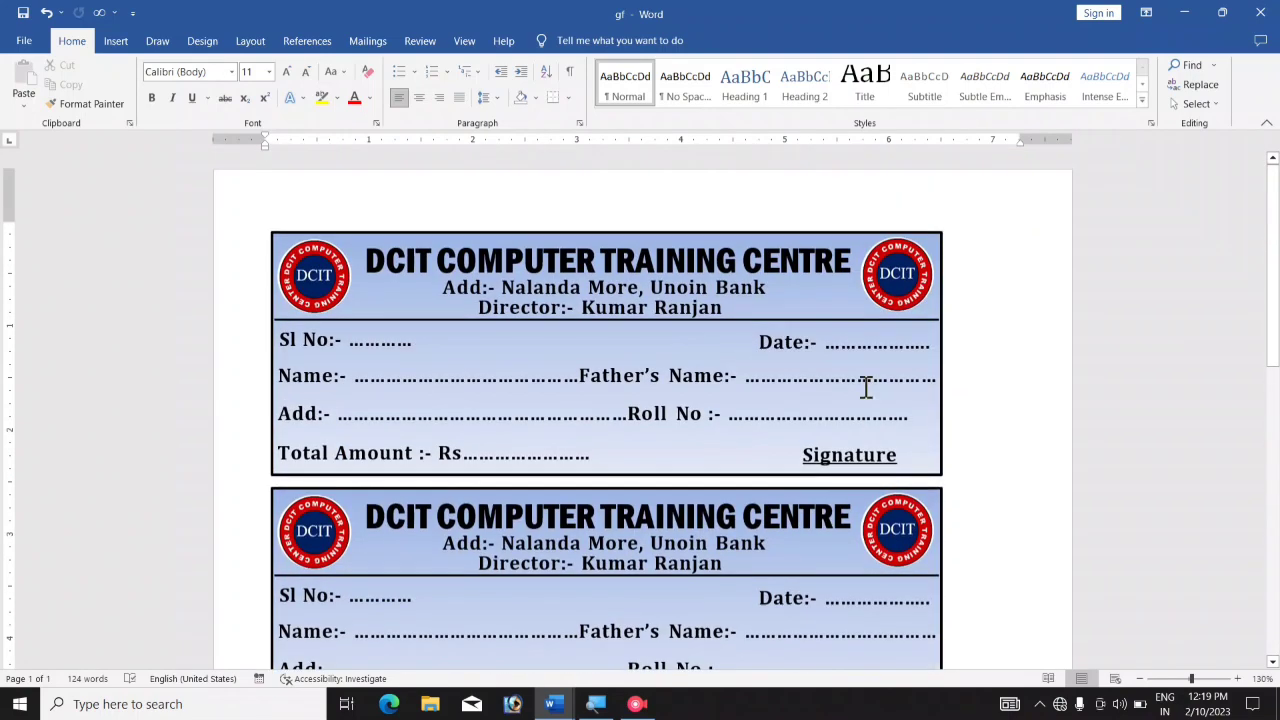